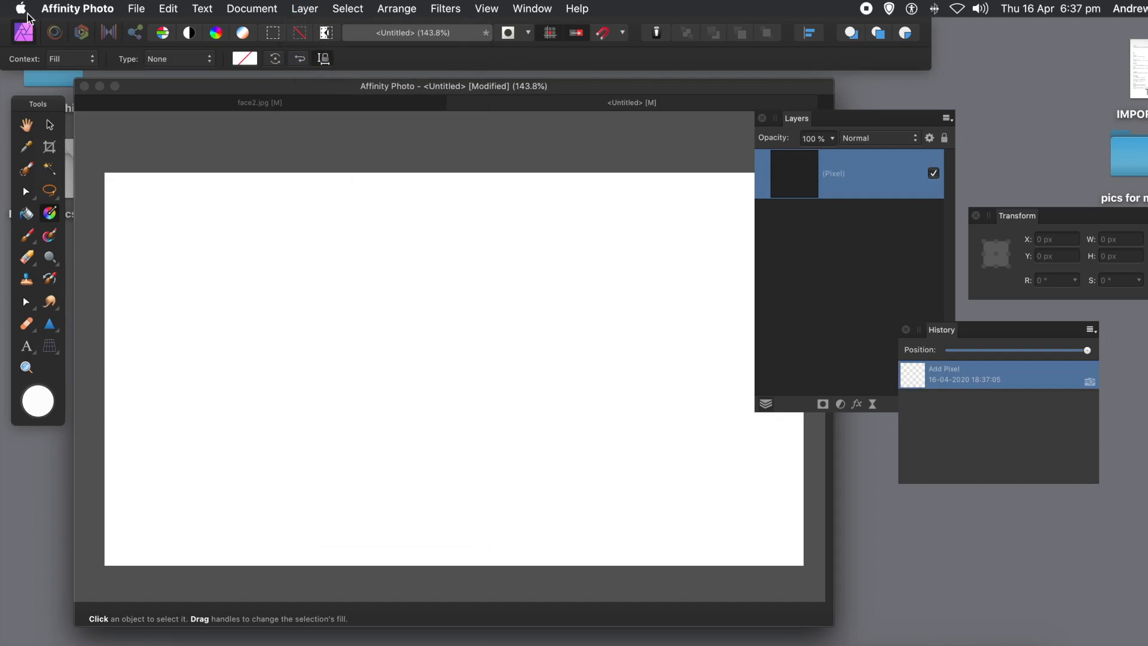
- Fill the empty pixel layer with the black secondary colour at 100% opacity in Normal blend mode
{"action": "left_click", "coordinate": [167, 10]}
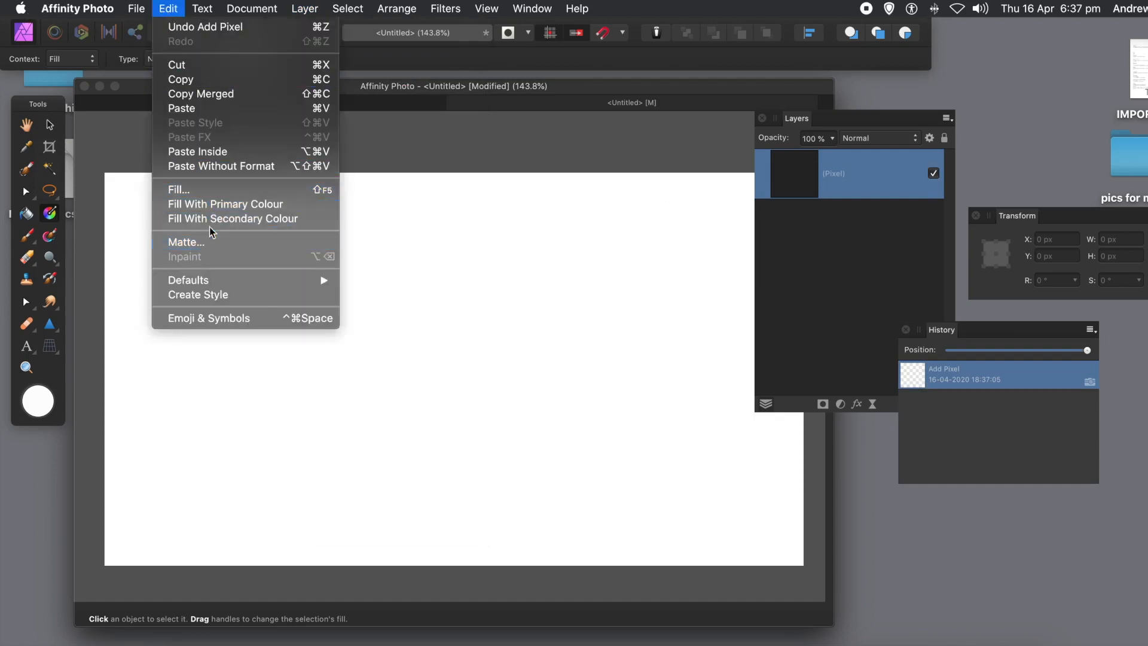
{"action": "left_click", "coordinate": [203, 189]}
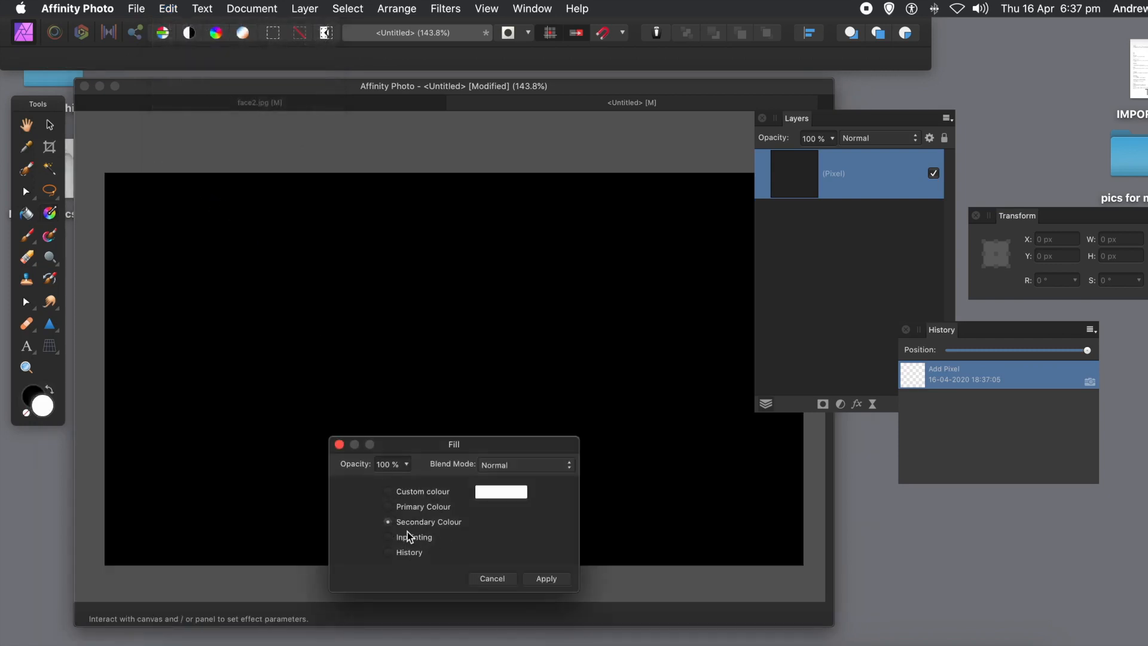
{"action": "left_click", "coordinate": [545, 578]}
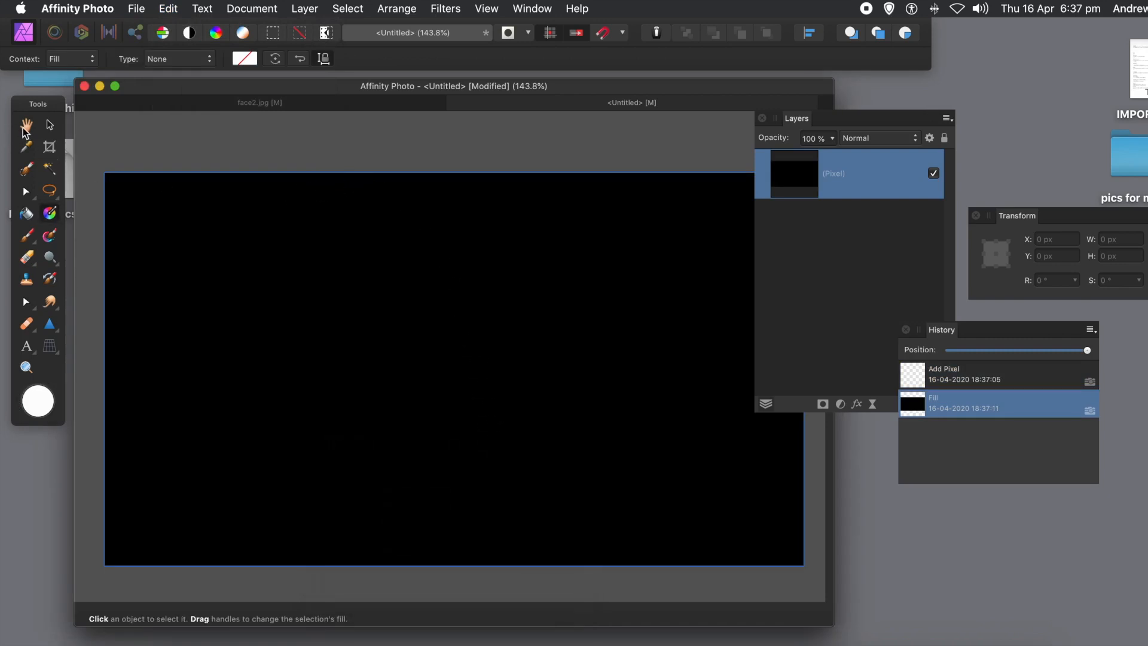
- Add a live Procedural Texture filter to the black pixel layer and move its settings dialog higher over the canvas
{"action": "key", "text": "v"}
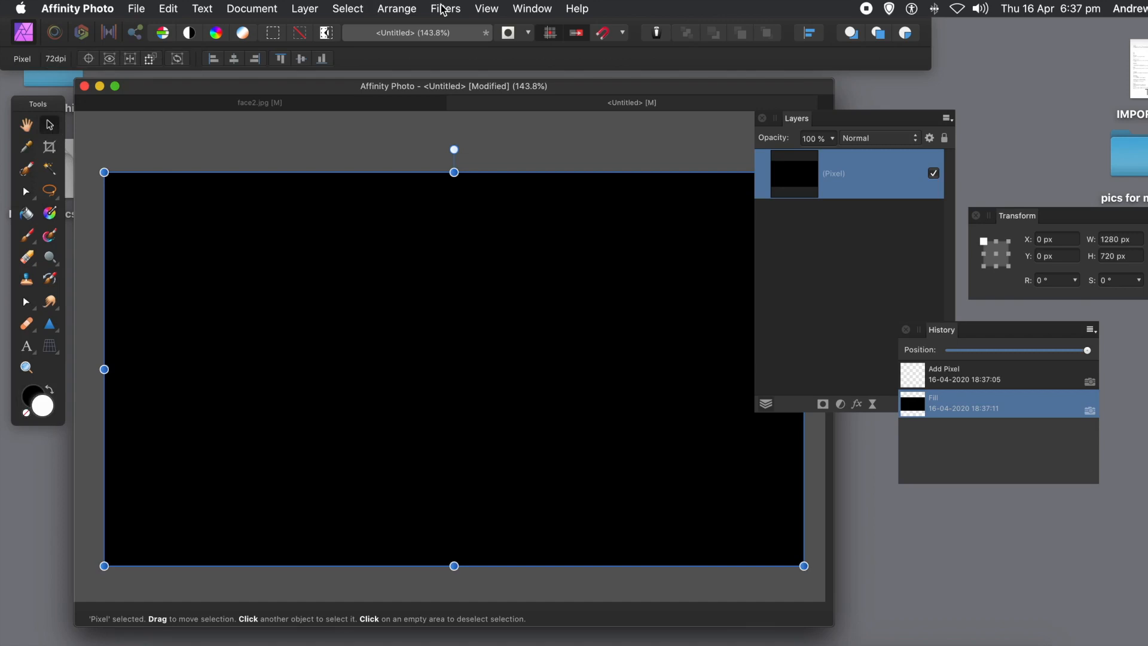
{"action": "left_click", "coordinate": [311, 8]}
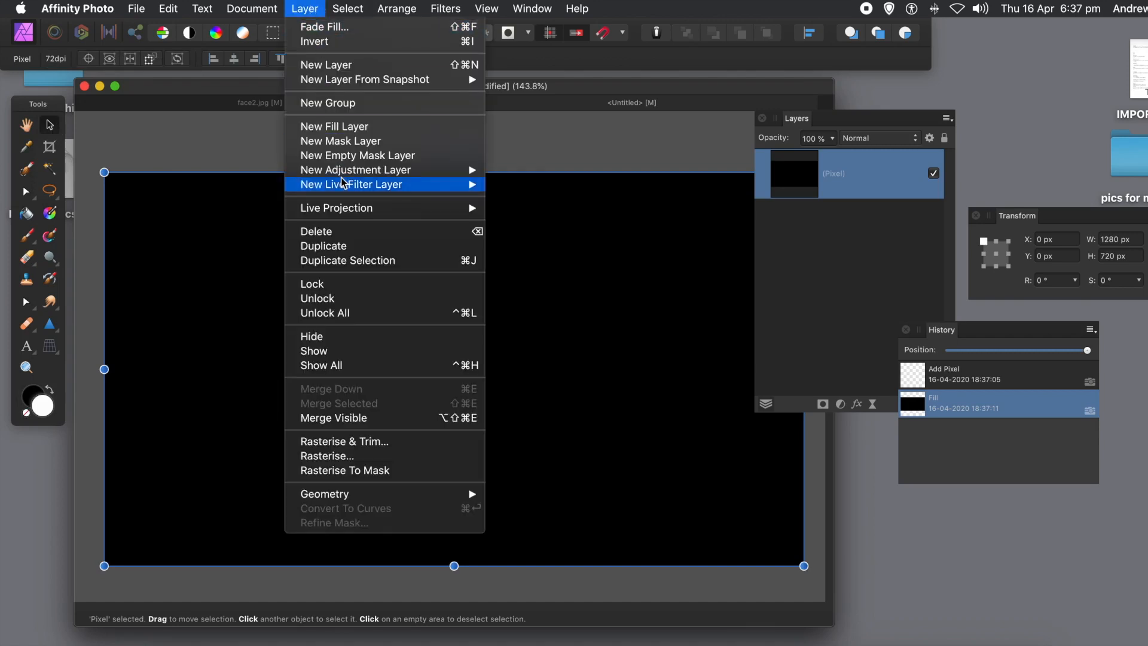
{"action": "mouse_move", "coordinate": [388, 184]}
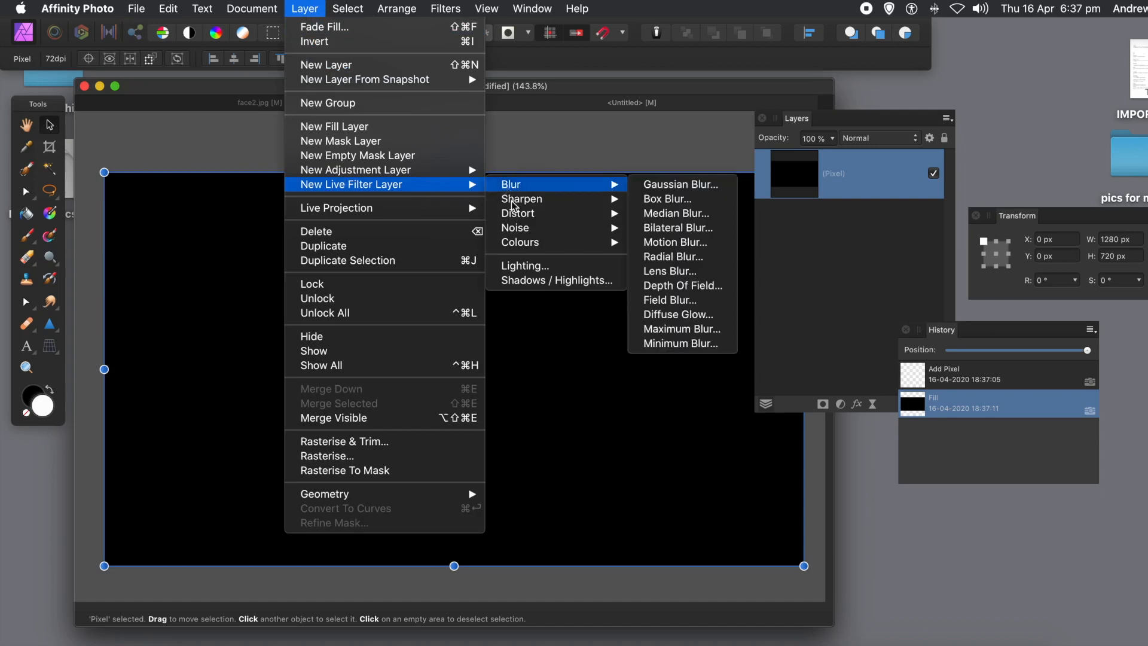
{"action": "mouse_move", "coordinate": [519, 249]}
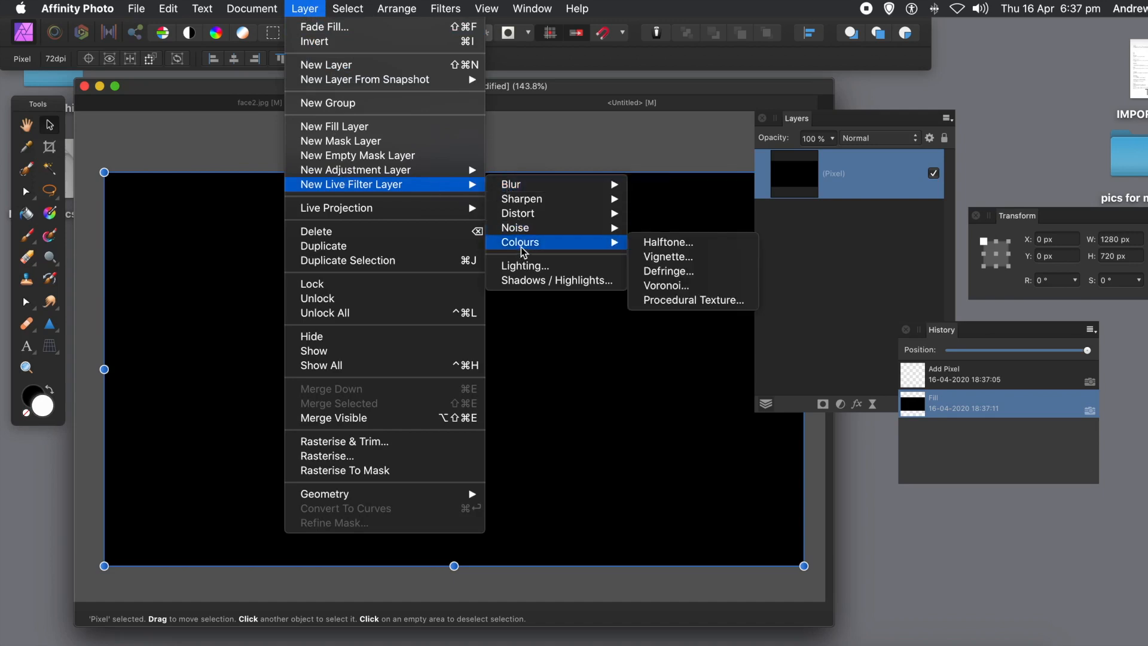
{"action": "left_click", "coordinate": [667, 300]}
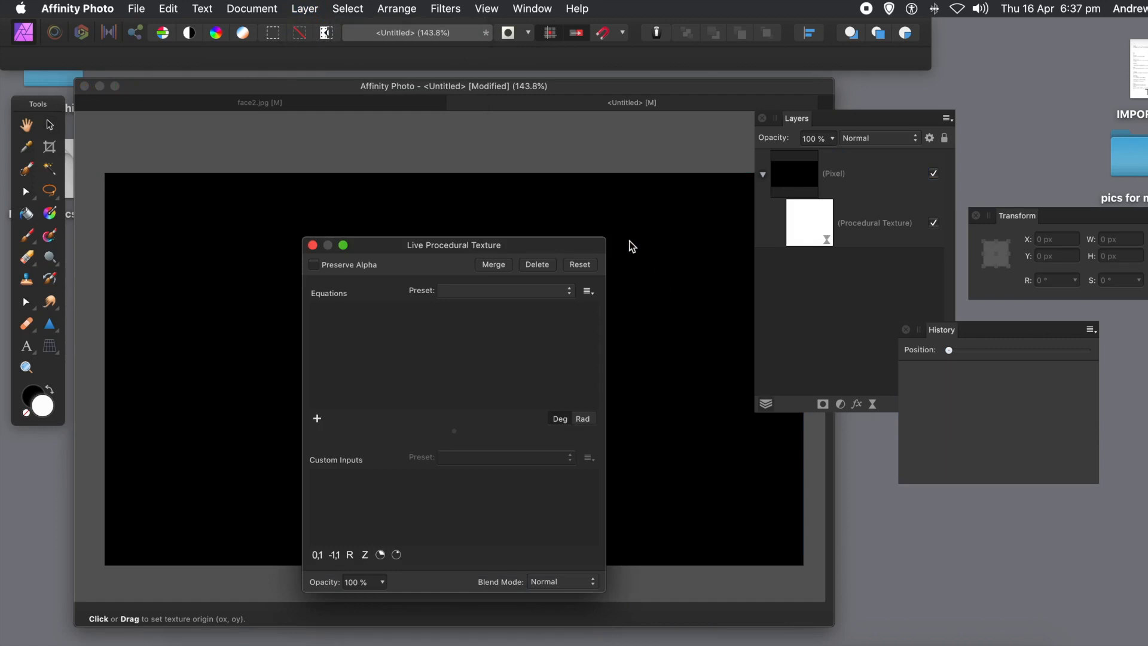
{"action": "left_click_drag", "start_coordinate": [481, 249], "coordinate": [465, 132]}
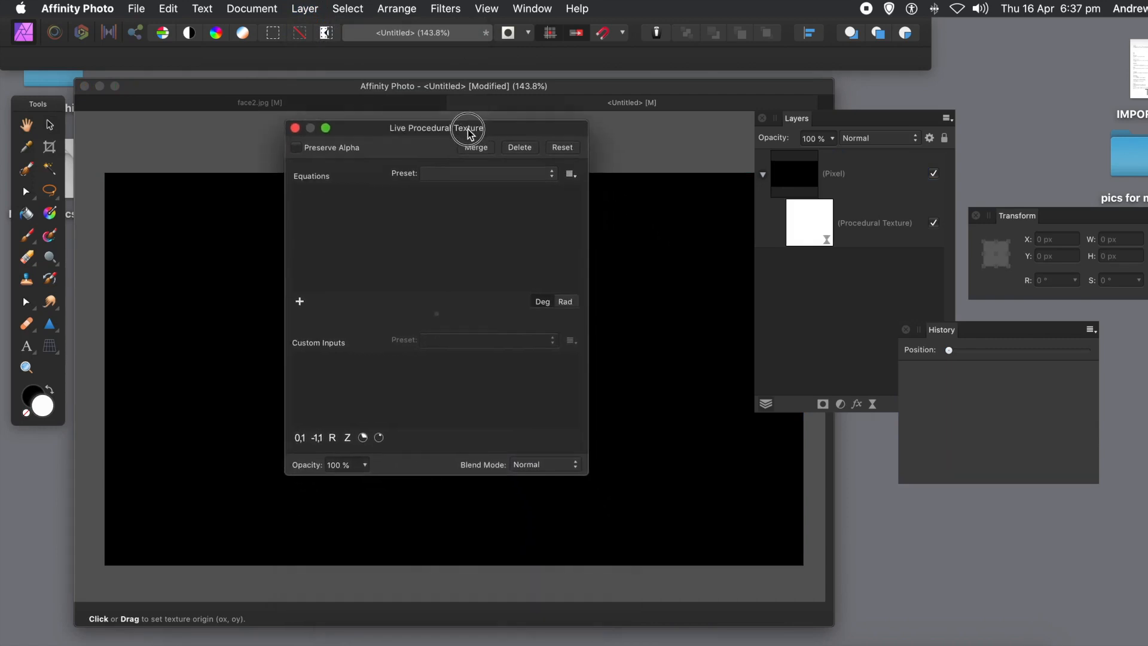
- Apply the Colour 1 preset to the procedural texture, and widen and reposition the dialog to show the full equations
{"action": "left_click", "coordinate": [501, 175]}
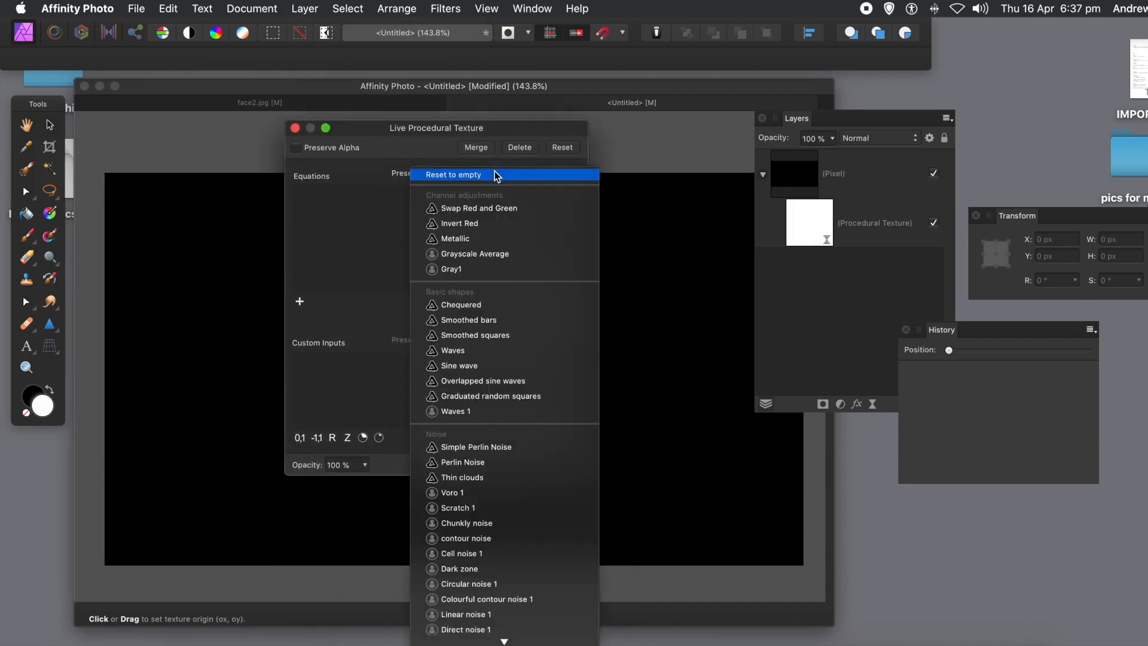
{"action": "mouse_move", "coordinate": [495, 644]}
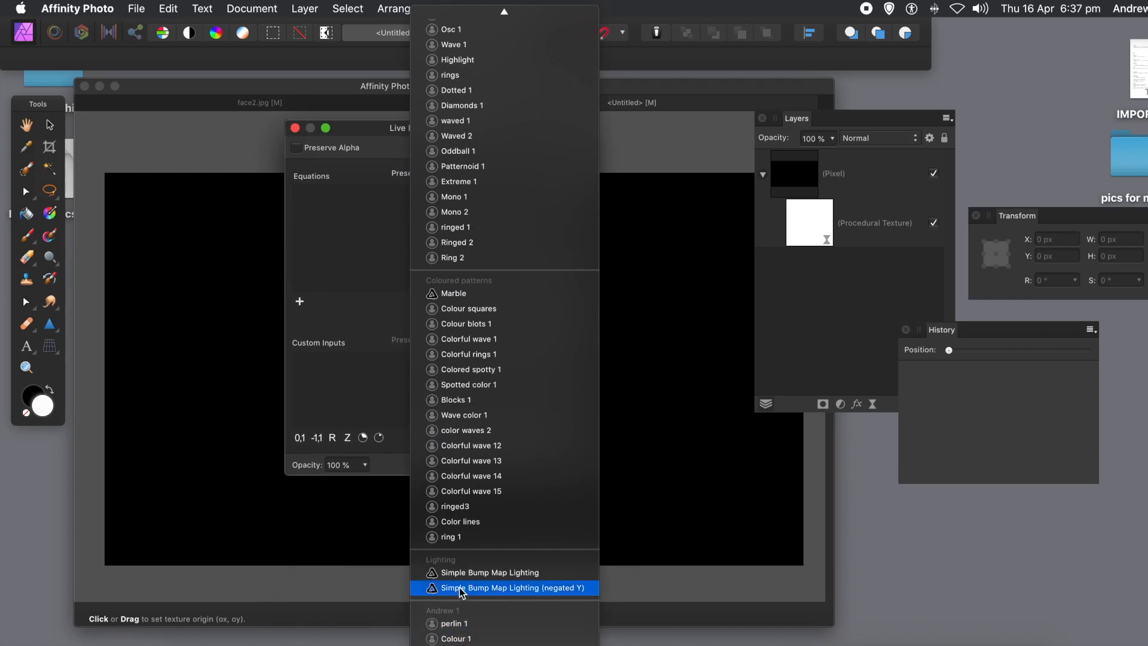
{"action": "left_click", "coordinate": [467, 638]}
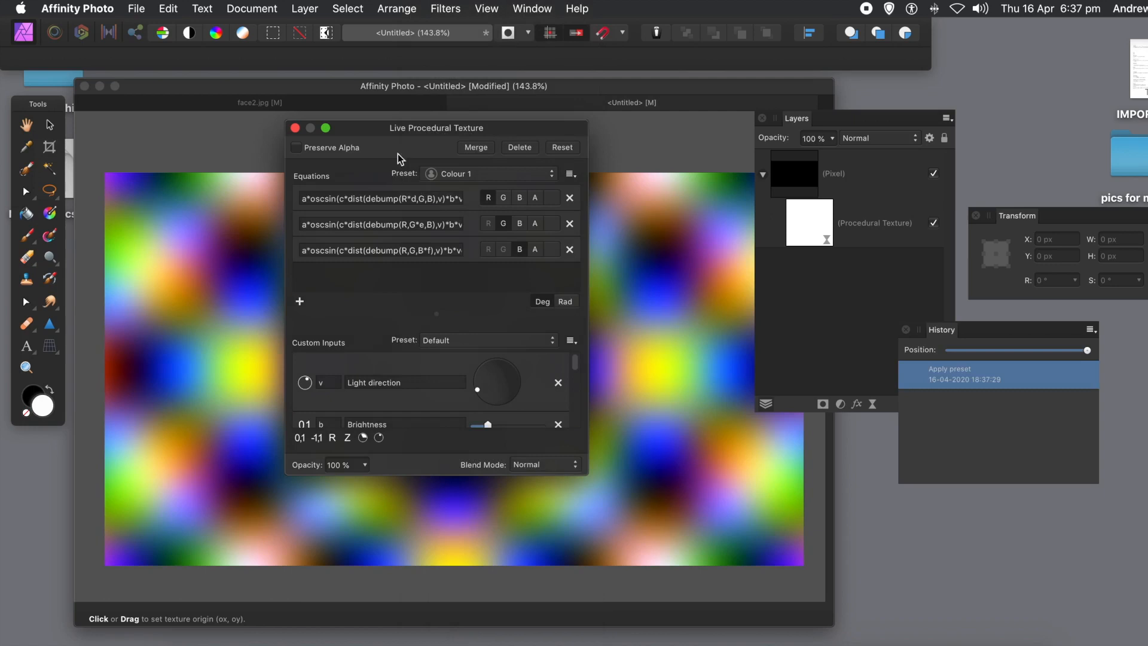
{"action": "left_click_drag", "start_coordinate": [387, 131], "coordinate": [743, 150]}
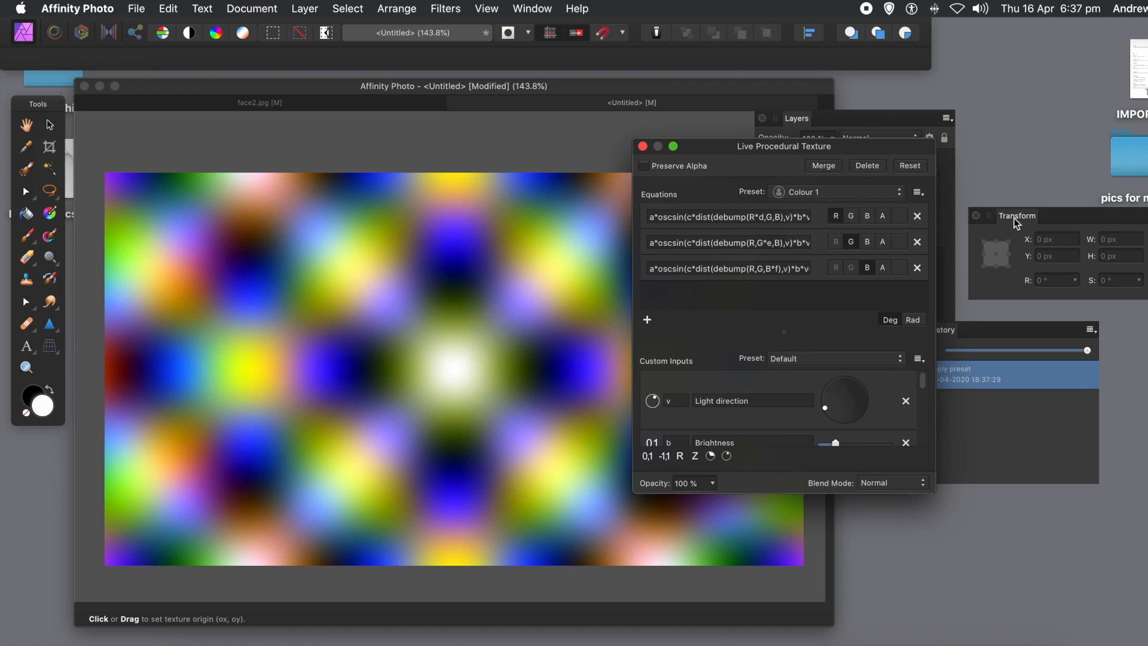
{"action": "left_click_drag", "start_coordinate": [937, 235], "coordinate": [1080, 235]}
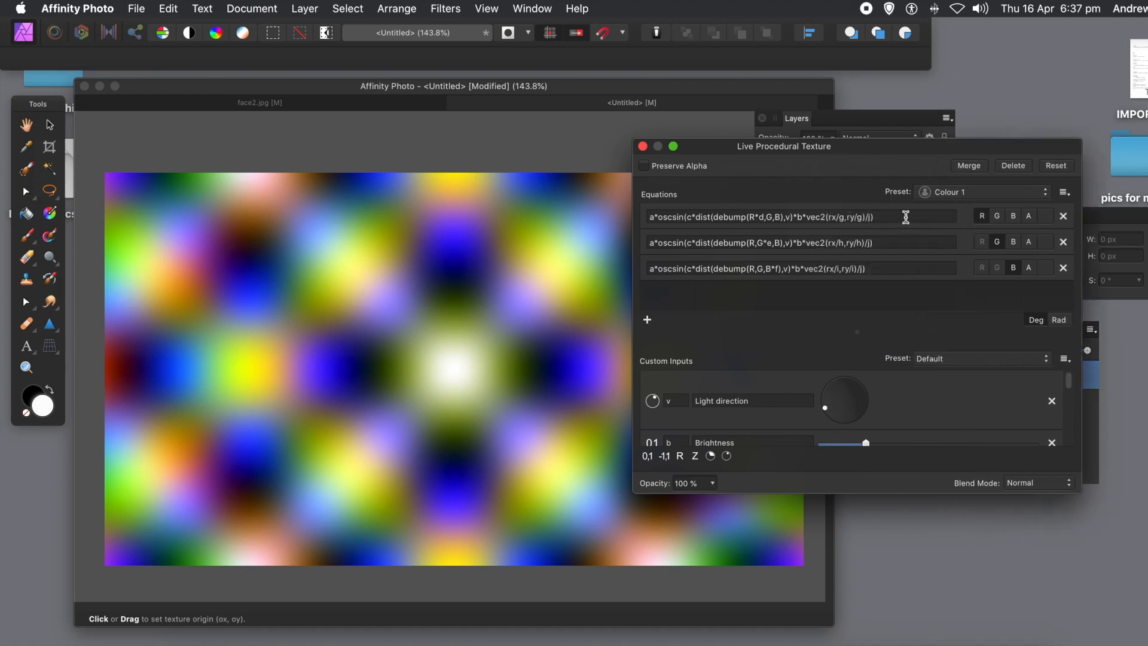
{"action": "left_click_drag", "start_coordinate": [901, 151], "coordinate": [746, 168]}
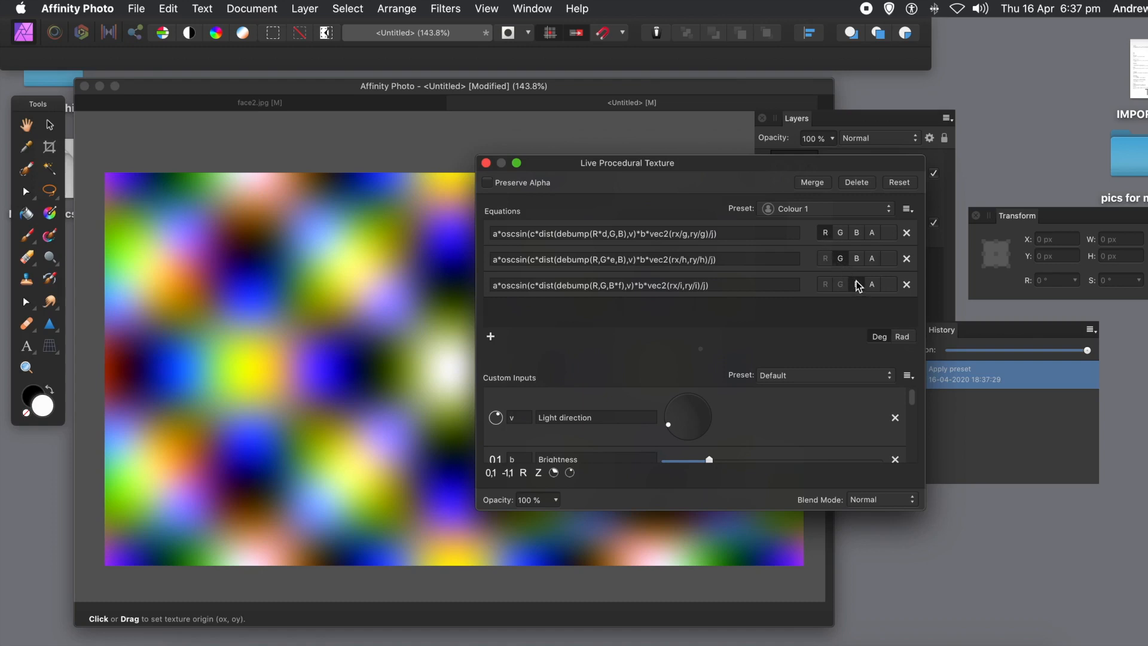
- Adjust the texture's Light direction, and examine the red and green channel equations
{"action": "left_click", "coordinate": [522, 234]}
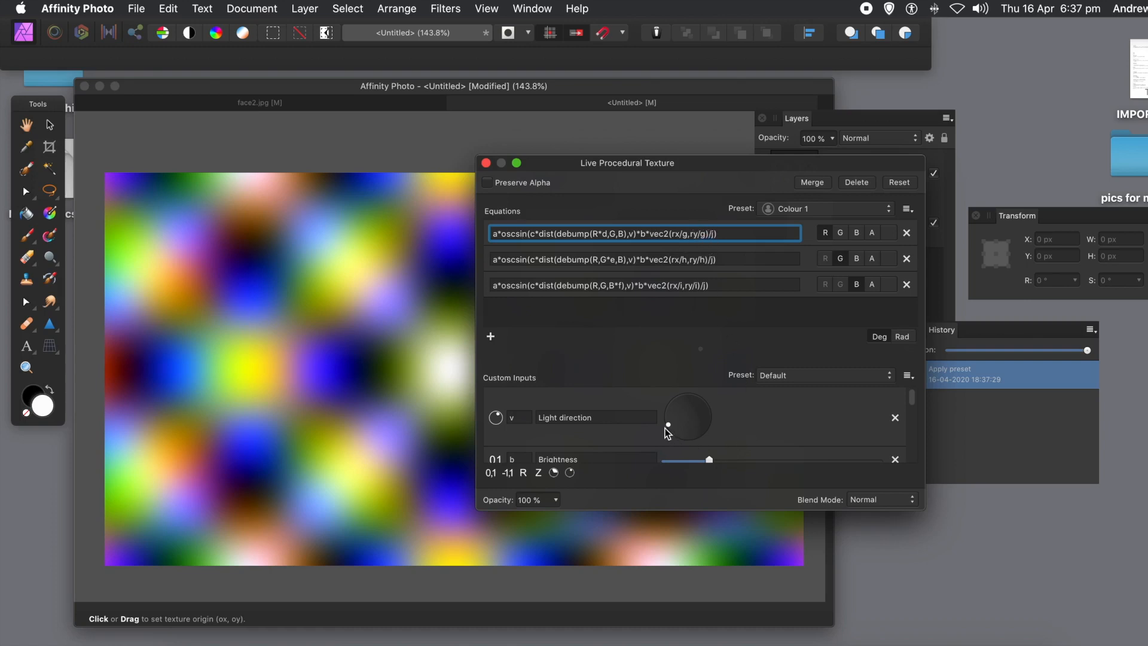
{"action": "mouse_move", "coordinate": [670, 427]}
{"action": "left_mouse_down"}
{"action": "mouse_move", "coordinate": [687, 417]}
{"action": "mouse_move", "coordinate": [680, 399]}
{"action": "mouse_move", "coordinate": [704, 430]}
{"action": "mouse_move", "coordinate": [676, 403]}
{"action": "mouse_move", "coordinate": [683, 416]}
{"action": "left_mouse_up"}
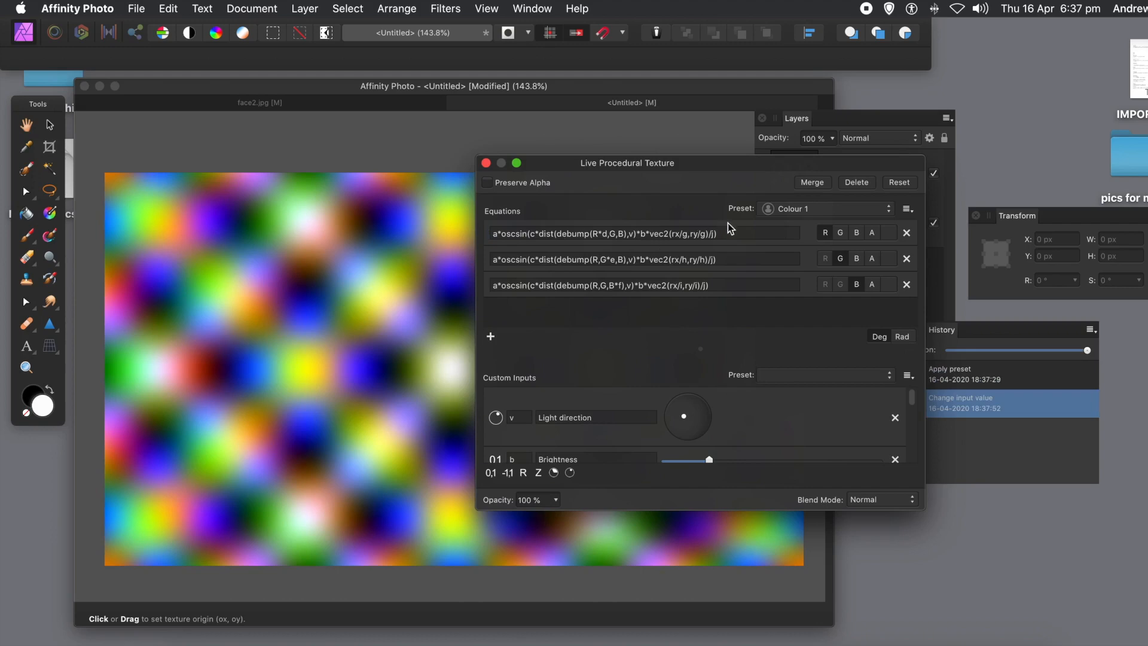
{"action": "left_click_drag", "start_coordinate": [728, 233], "coordinate": [469, 227]}
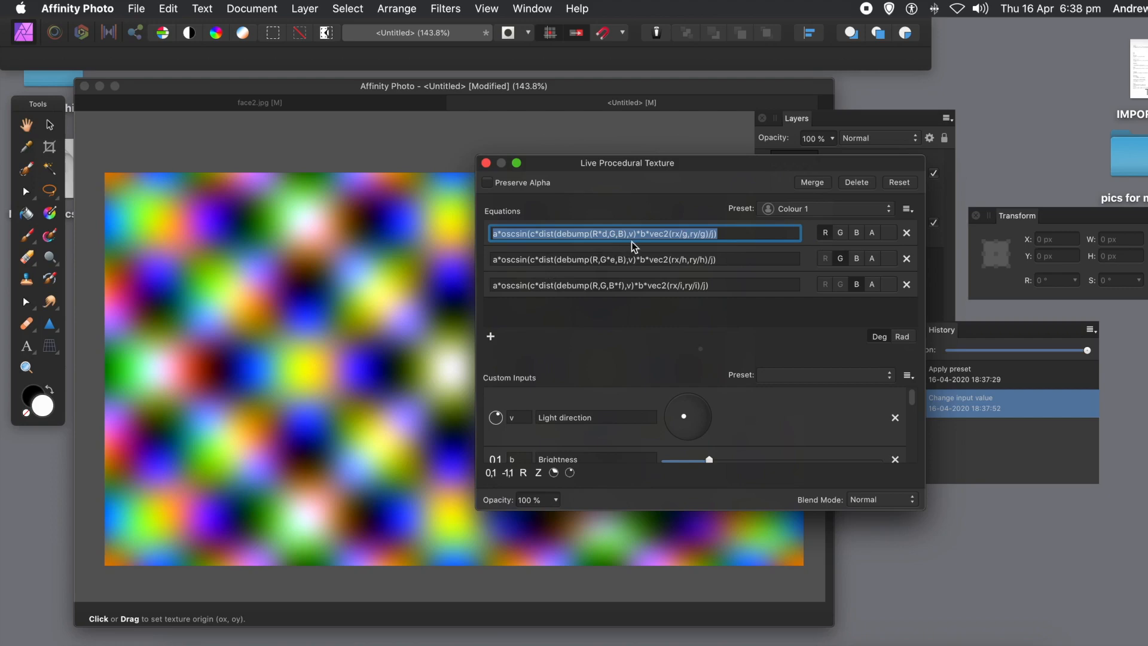
{"action": "left_click", "coordinate": [645, 233]}
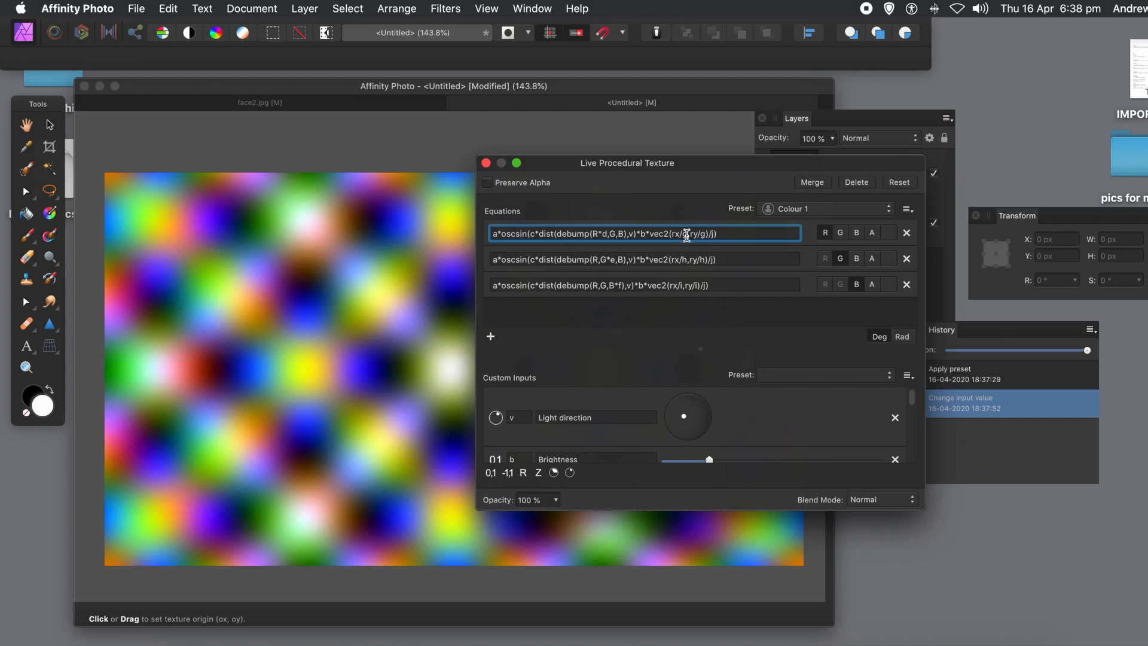
{"action": "double_click", "coordinate": [687, 261]}
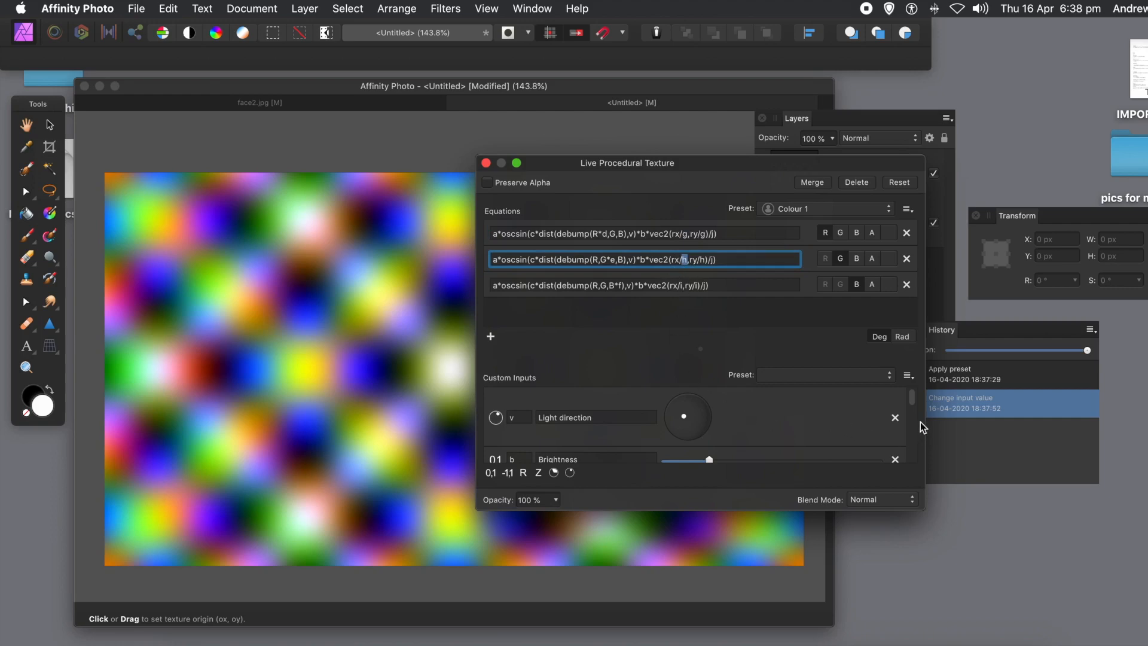
- Try higher values for the custom input i and settle on 10
{"action": "left_click_drag", "start_coordinate": [913, 398], "coordinate": [905, 453]}
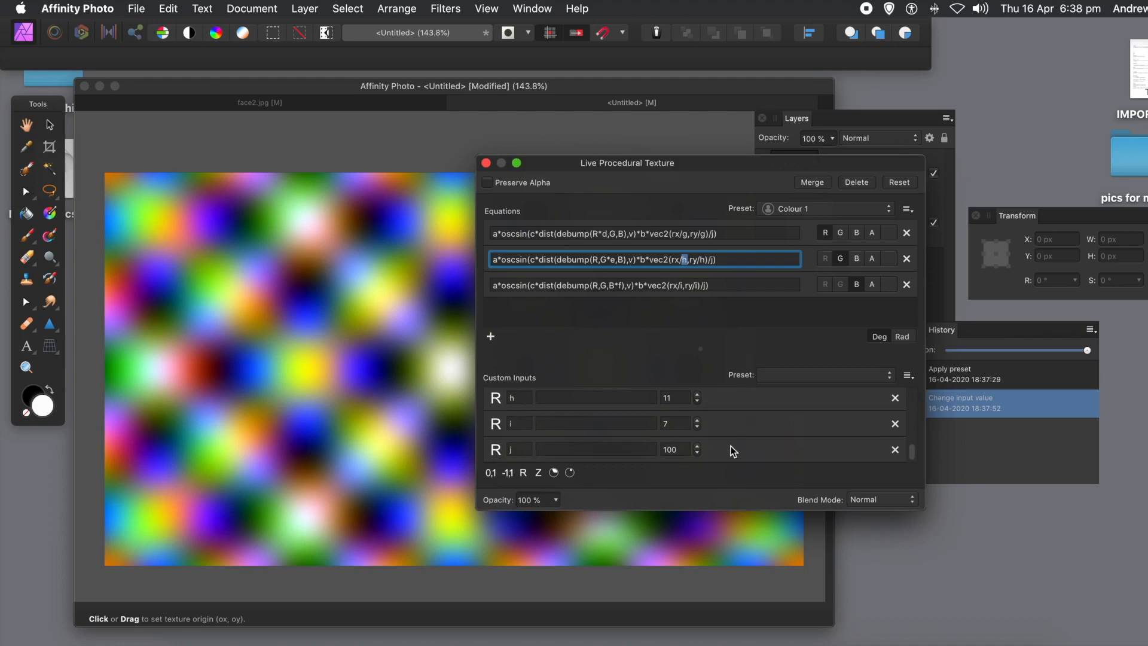
{"action": "left_click", "coordinate": [697, 420]}
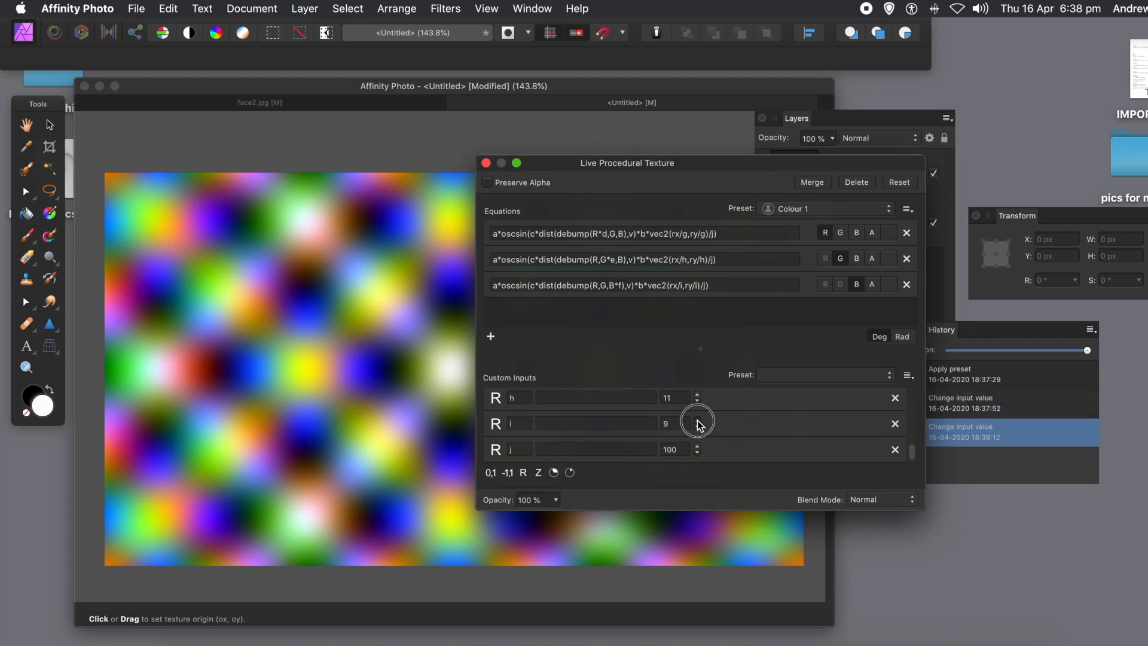
{"action": "left_click", "coordinate": [697, 420]}
{"action": "left_click", "coordinate": [697, 420]}
{"action": "left_click", "coordinate": [697, 421]}
{"action": "left_click", "coordinate": [697, 420]}
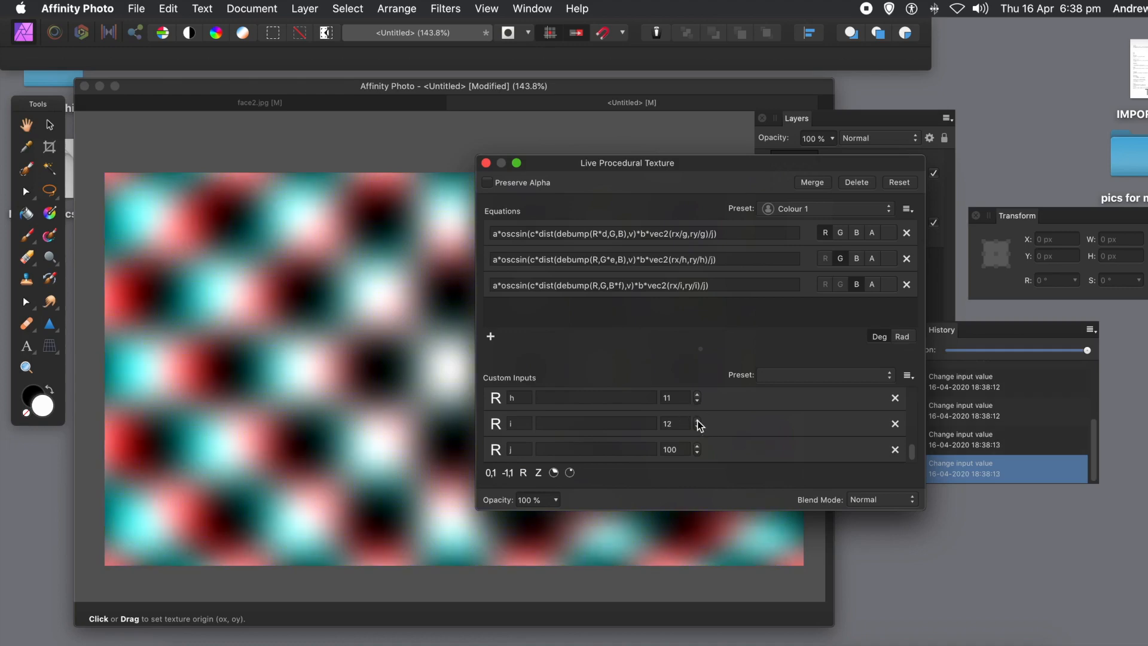
{"action": "left_click", "coordinate": [697, 420]}
{"action": "left_click", "coordinate": [697, 427]}
{"action": "left_click", "coordinate": [697, 427]}
{"action": "left_click", "coordinate": [697, 427]}
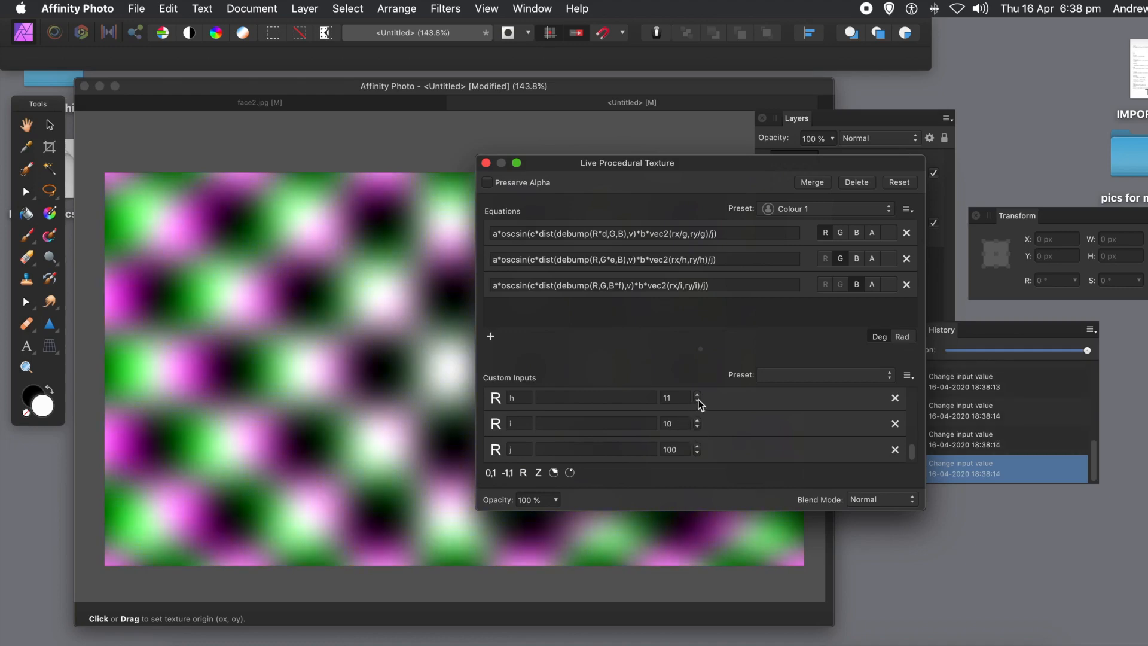
- Try lowering and raising the custom input h to test its effect on the texture
{"action": "left_click", "coordinate": [698, 399]}
{"action": "left_click", "coordinate": [698, 399]}
{"action": "left_click", "coordinate": [698, 394]}
{"action": "left_click", "coordinate": [698, 395]}
- Raise the custom input f by a few increments
{"action": "left_click_drag", "start_coordinate": [909, 458], "coordinate": [915, 436]}
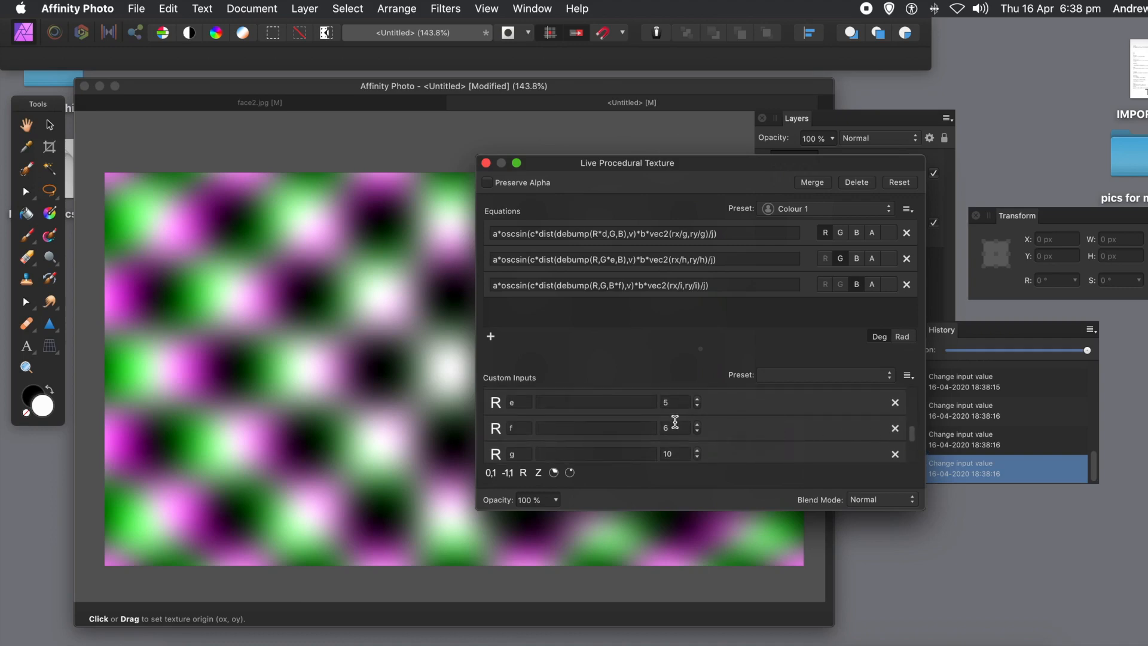
{"action": "left_click", "coordinate": [697, 425]}
{"action": "left_click", "coordinate": [697, 425]}
{"action": "left_click", "coordinate": [697, 425]}
- Lower the custom input c to 11 to enlarge the texture's pattern
{"action": "left_click_drag", "start_coordinate": [909, 440], "coordinate": [909, 412]}
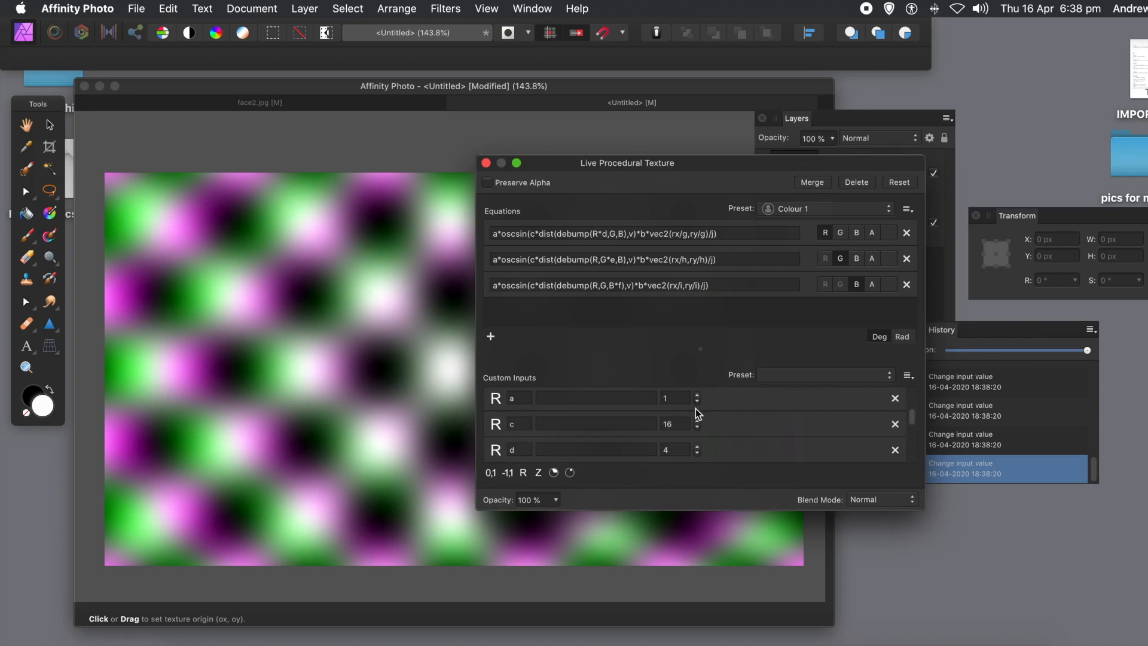
{"action": "left_click", "coordinate": [698, 427]}
{"action": "left_click", "coordinate": [698, 427]}
{"action": "left_click", "coordinate": [698, 428]}
{"action": "left_click", "coordinate": [698, 427]}
{"action": "left_click", "coordinate": [697, 427]}
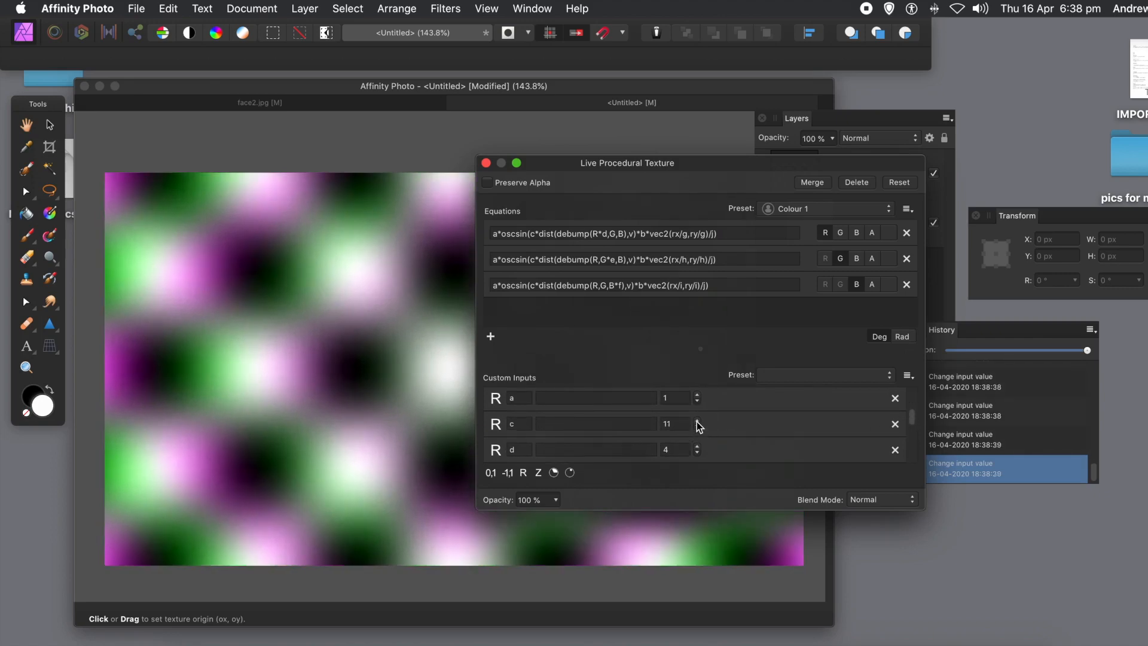
- Try the custom input a at 2, return it to 1, and raise the Brightness input slightly
{"action": "left_click", "coordinate": [698, 395]}
{"action": "left_click", "coordinate": [698, 395]}
{"action": "left_click", "coordinate": [697, 394]}
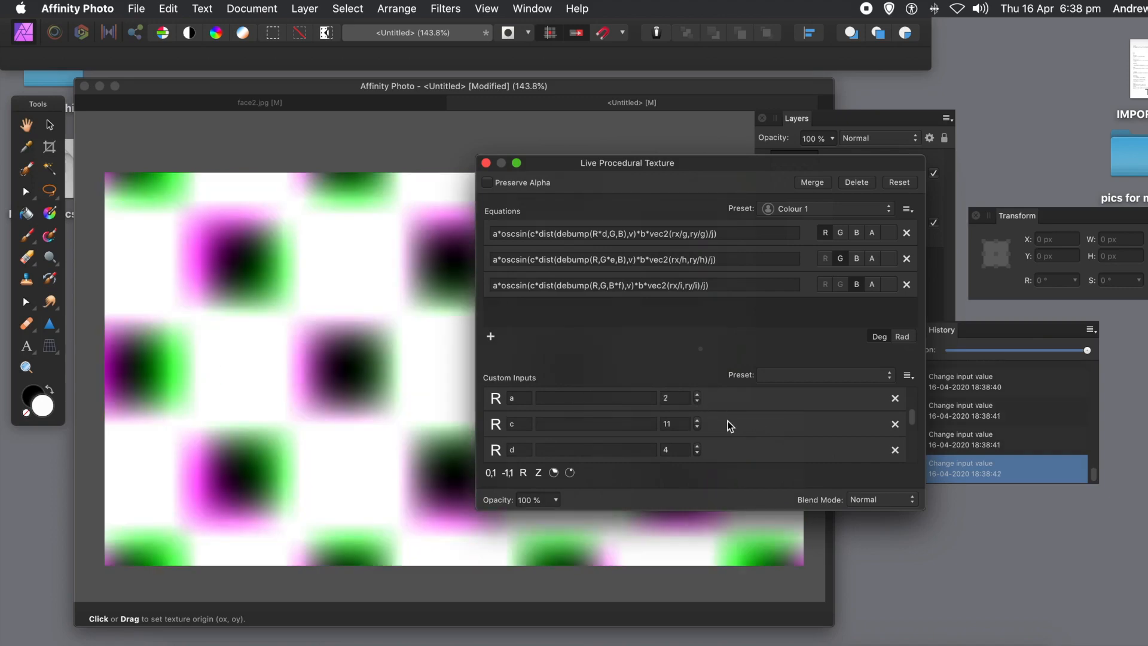
{"action": "left_click", "coordinate": [697, 400]}
{"action": "scroll", "coordinate": [909, 410], "scroll_direction": "up", "scroll_amount": 3}
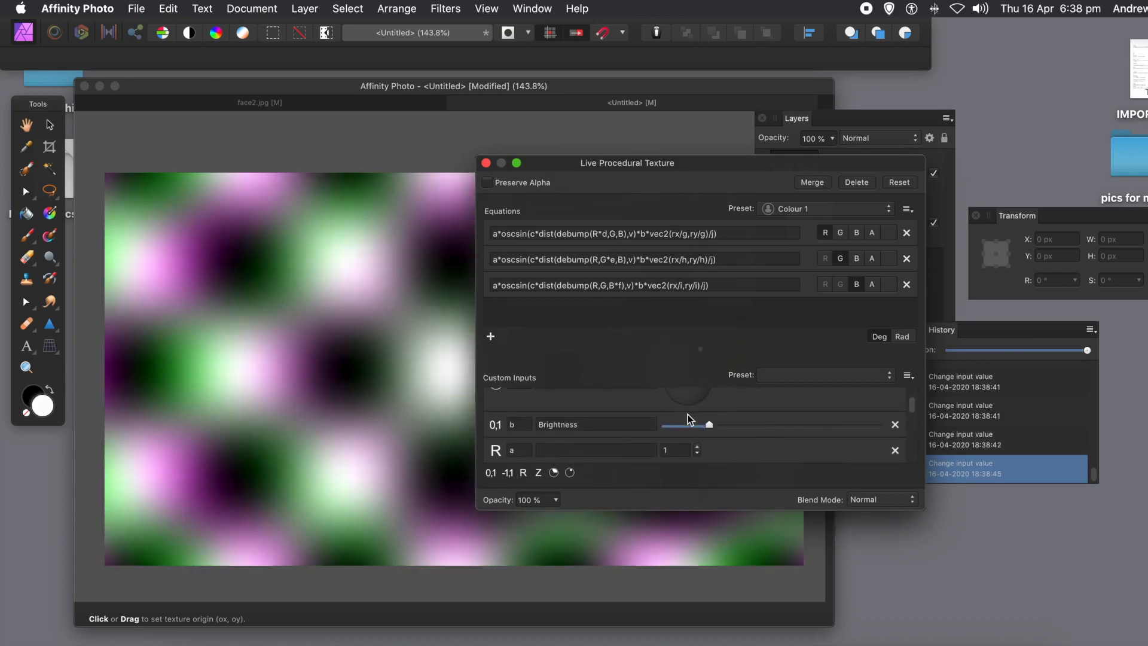
{"action": "mouse_move", "coordinate": [715, 425]}
{"action": "left_mouse_down"}
{"action": "mouse_move", "coordinate": [830, 438]}
{"action": "mouse_move", "coordinate": [685, 441]}
{"action": "mouse_move", "coordinate": [762, 442]}
{"action": "mouse_move", "coordinate": [716, 440]}
{"action": "left_mouse_up"}
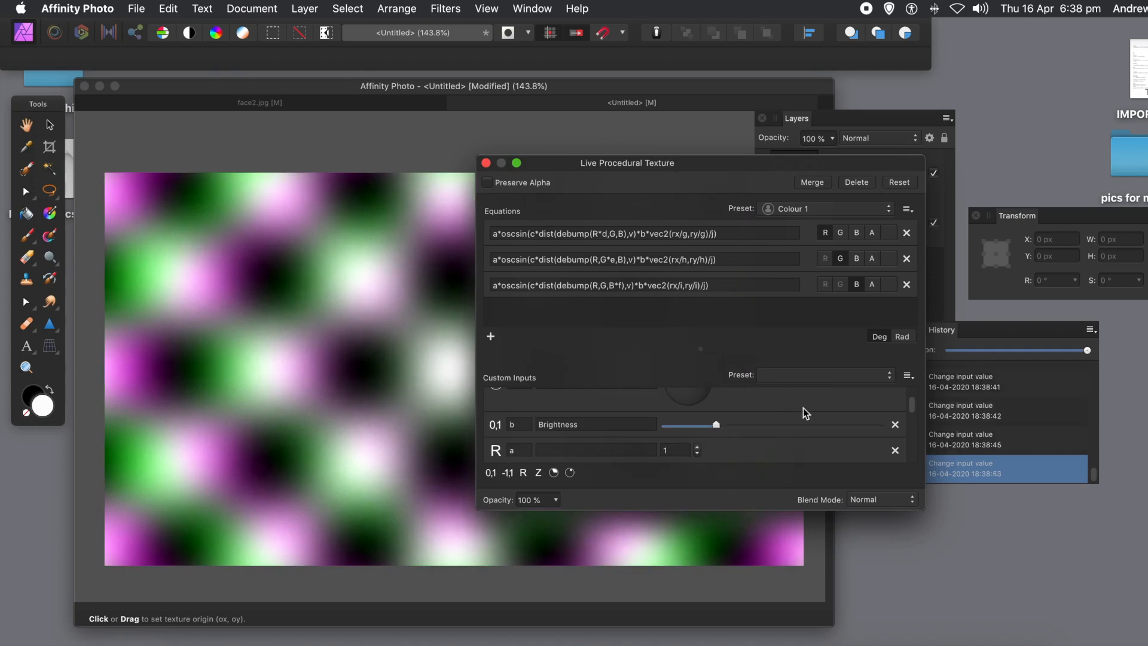
- Close the procedural texture settings and revert the document history to the Fill state
{"action": "left_click", "coordinate": [486, 164]}
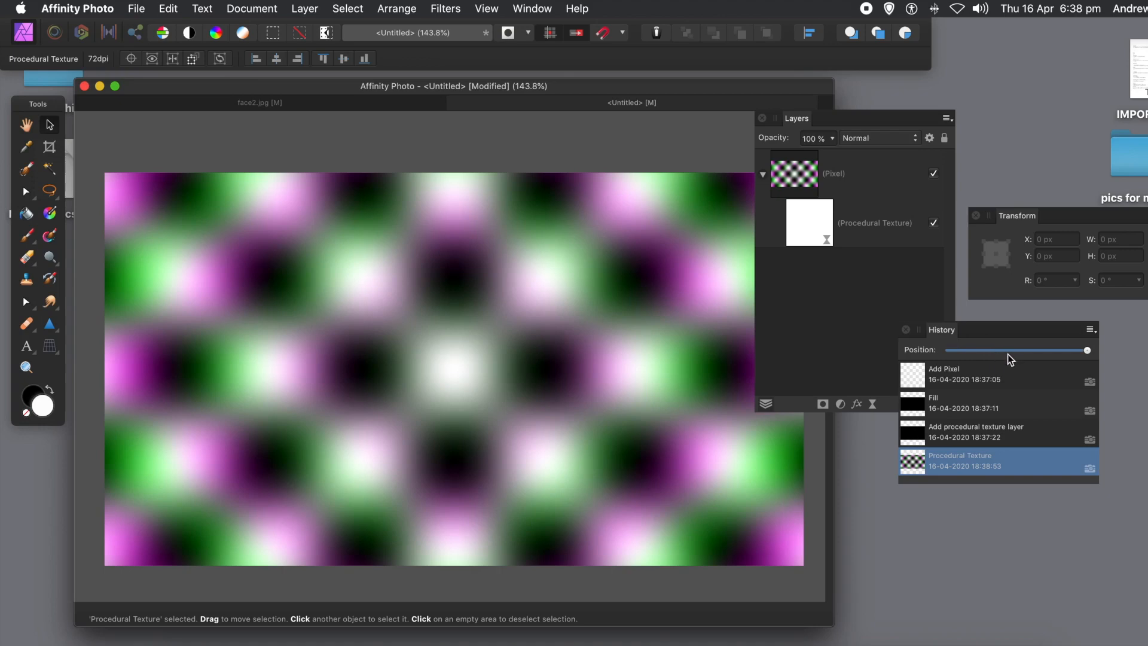
{"action": "mouse_move", "coordinate": [1024, 350]}
{"action": "left_mouse_down"}
{"action": "mouse_move", "coordinate": [996, 351]}
{"action": "mouse_move", "coordinate": [1022, 350]}
{"action": "left_mouse_up"}
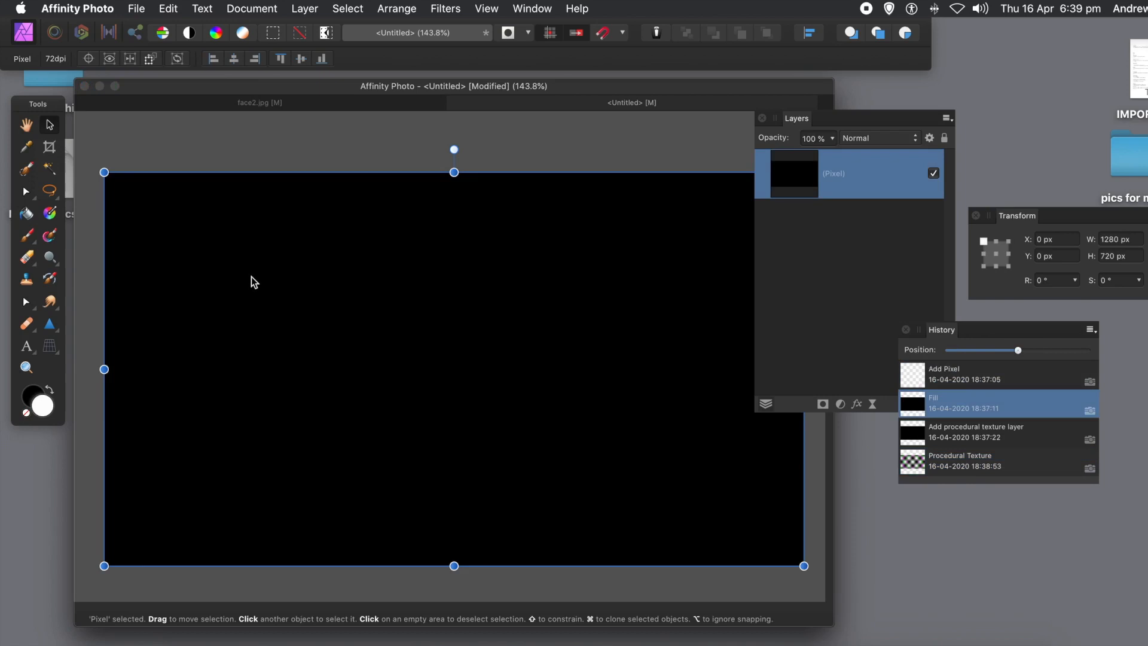
- Draw a linear gradient fill diagonally across the middle of the pixel layer and colour its start stop red (H 0, S 61, L 50)
{"action": "left_click", "coordinate": [50, 214]}
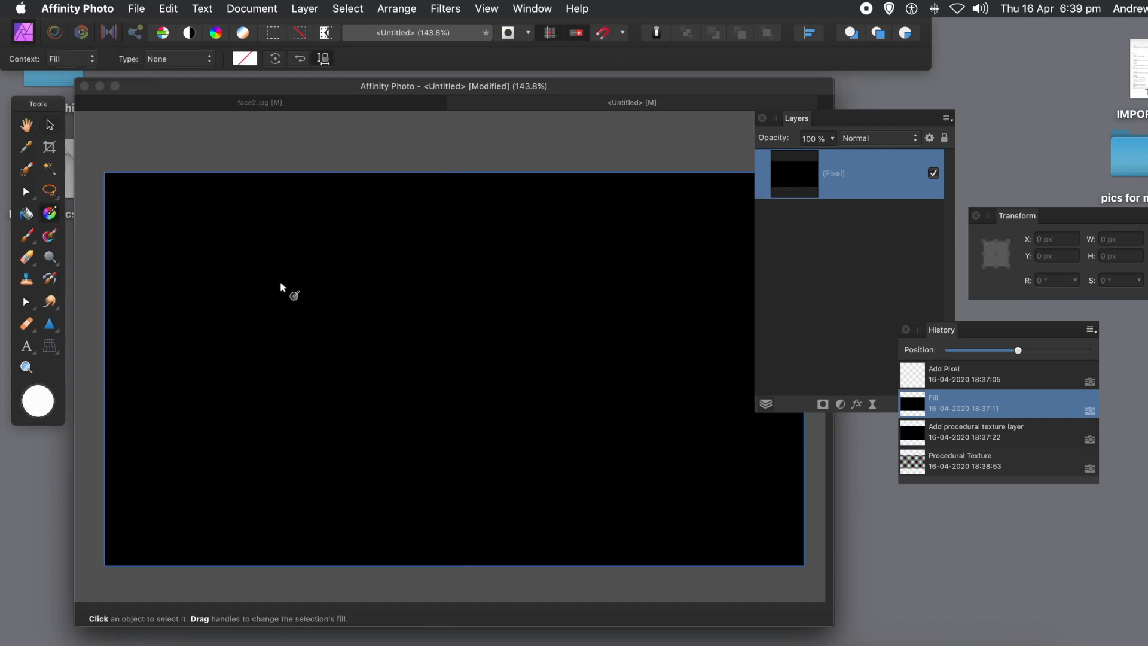
{"action": "left_click_drag", "start_coordinate": [293, 284], "coordinate": [527, 379]}
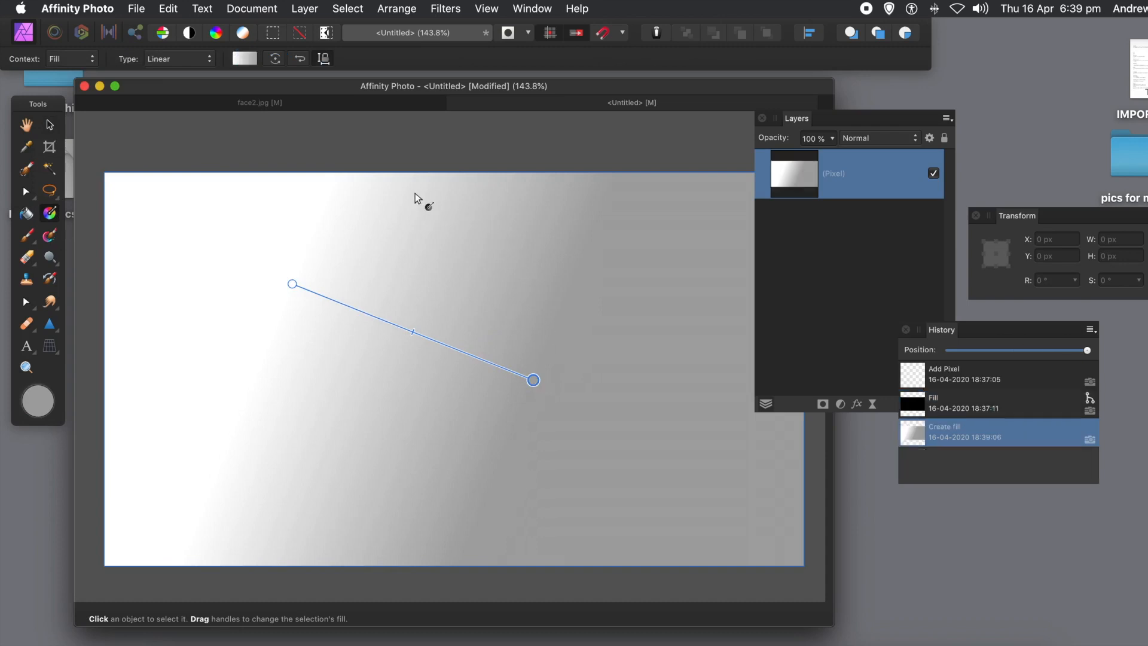
{"action": "left_click", "coordinate": [245, 60]}
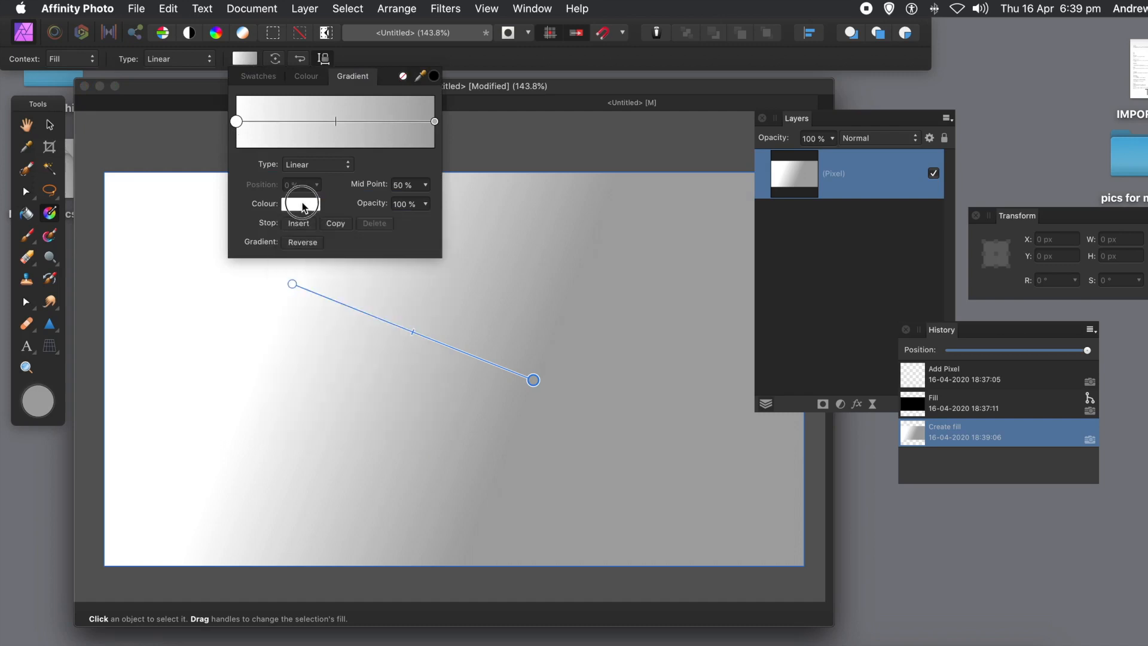
{"action": "left_click", "coordinate": [302, 205]}
{"action": "left_click_drag", "start_coordinate": [379, 332], "coordinate": [390, 327]}
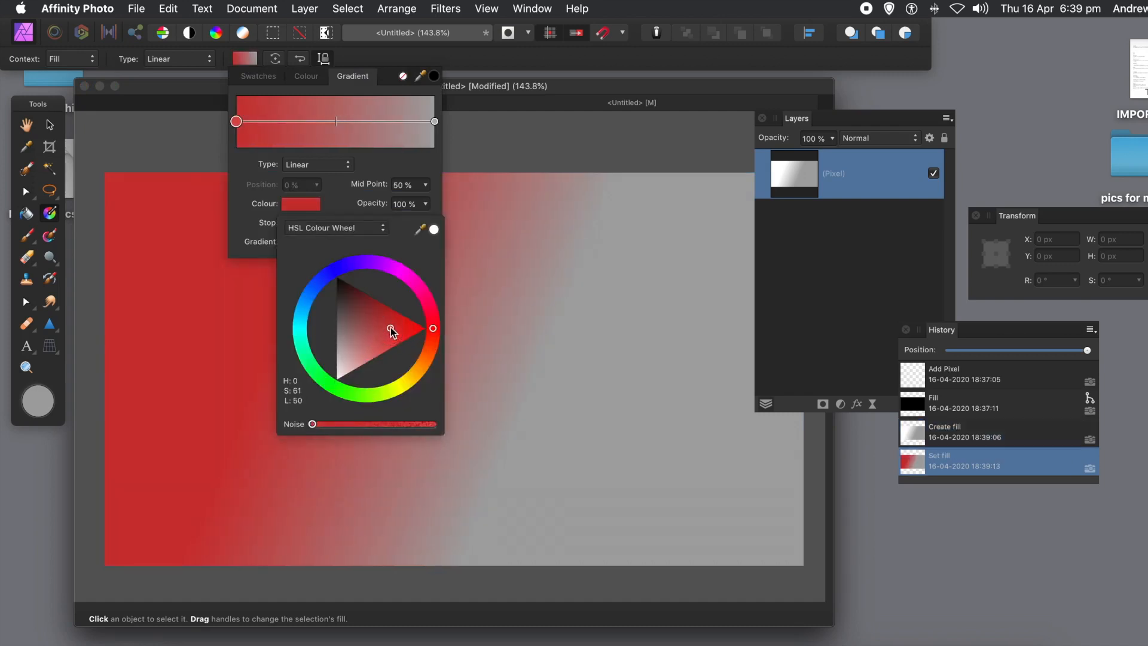
- Add a gradient stop at 60% and colour it magenta (H 295, S 82, L 51)
{"action": "left_click", "coordinate": [353, 124]}
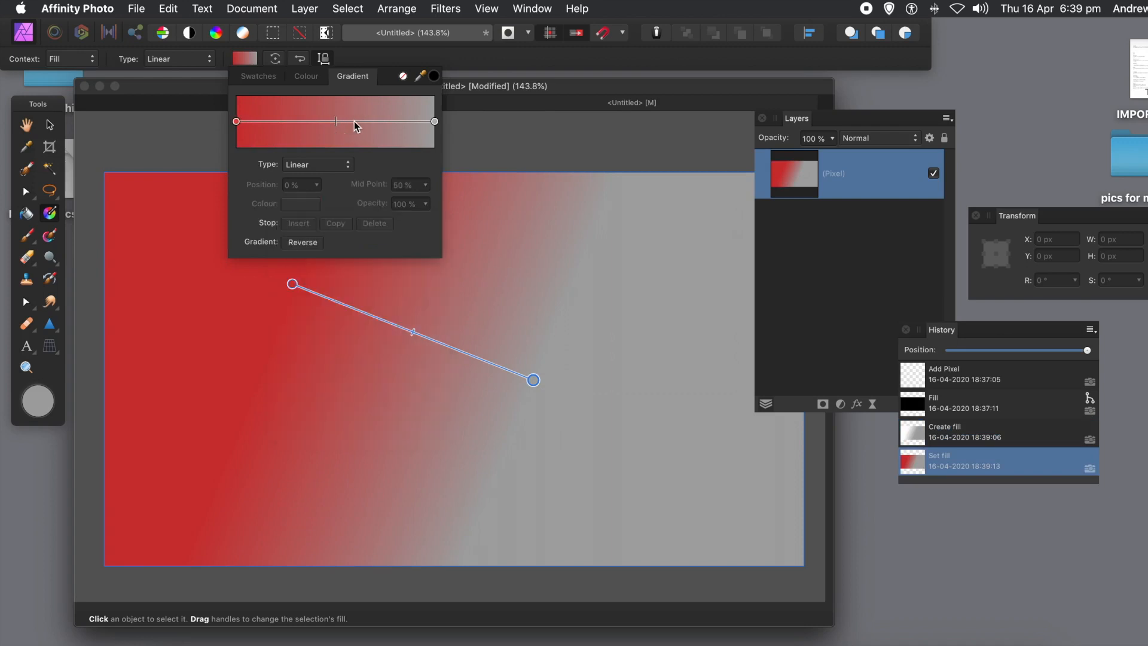
{"action": "left_click", "coordinate": [354, 123]}
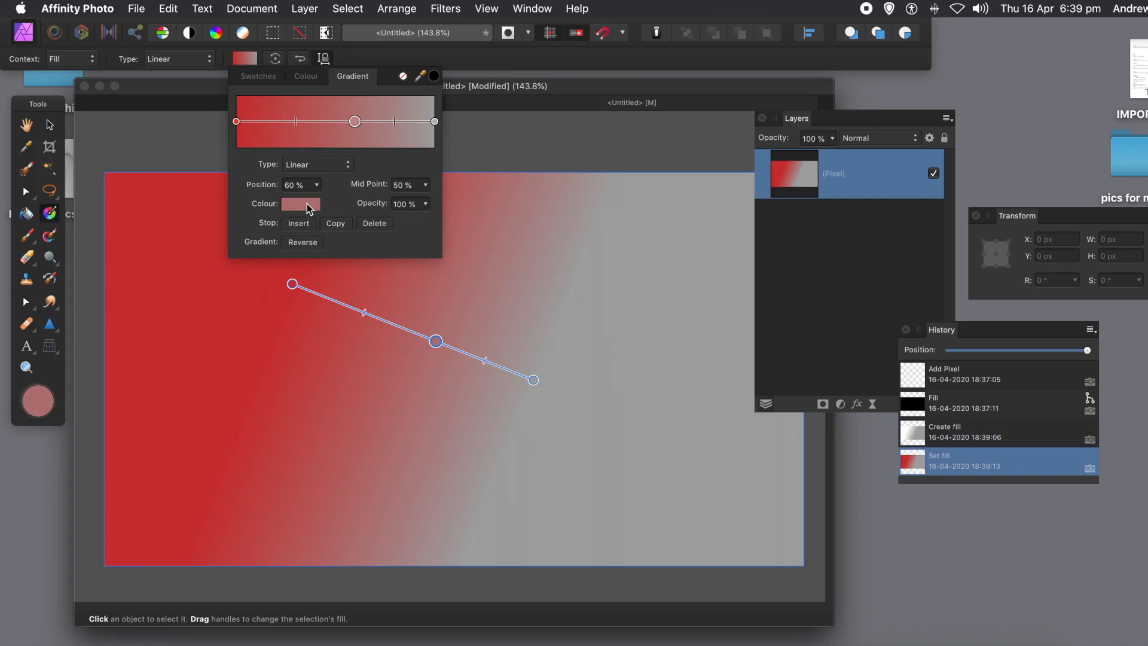
{"action": "left_click", "coordinate": [308, 206]}
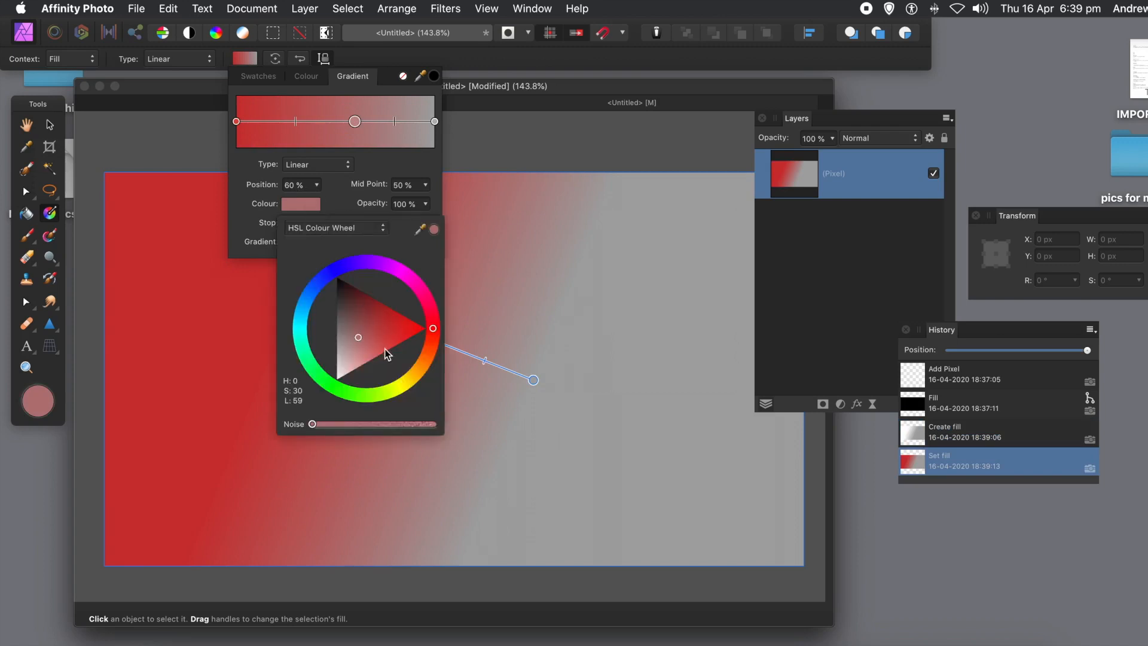
{"action": "left_click", "coordinate": [394, 270]}
{"action": "left_click", "coordinate": [384, 293]}
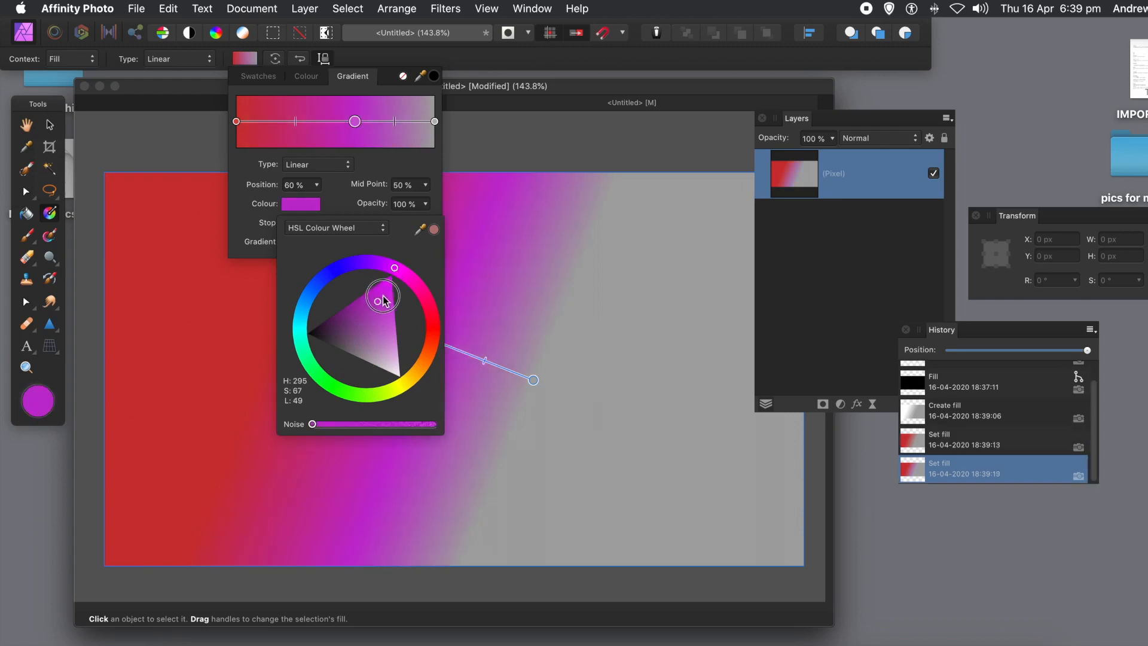
{"action": "left_click_drag", "start_coordinate": [385, 295], "coordinate": [385, 291]}
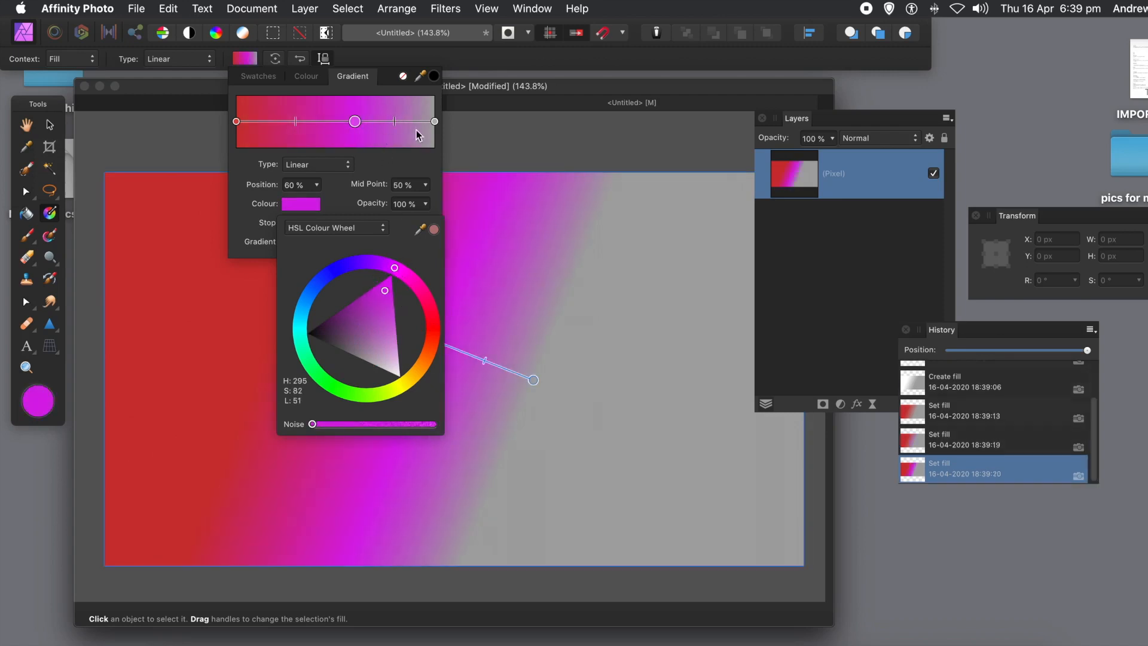
- Colour the gradient's end stop blue (H 213, S 100, L 50) and close the gradient settings
{"action": "left_click", "coordinate": [436, 123]}
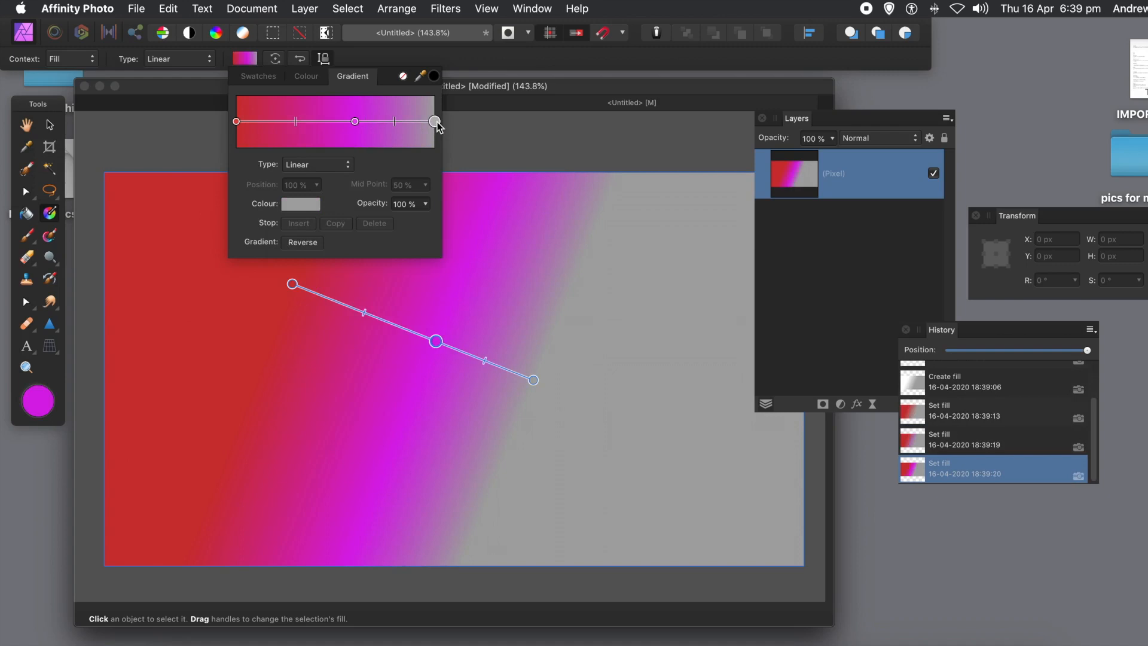
{"action": "left_click", "coordinate": [304, 205]}
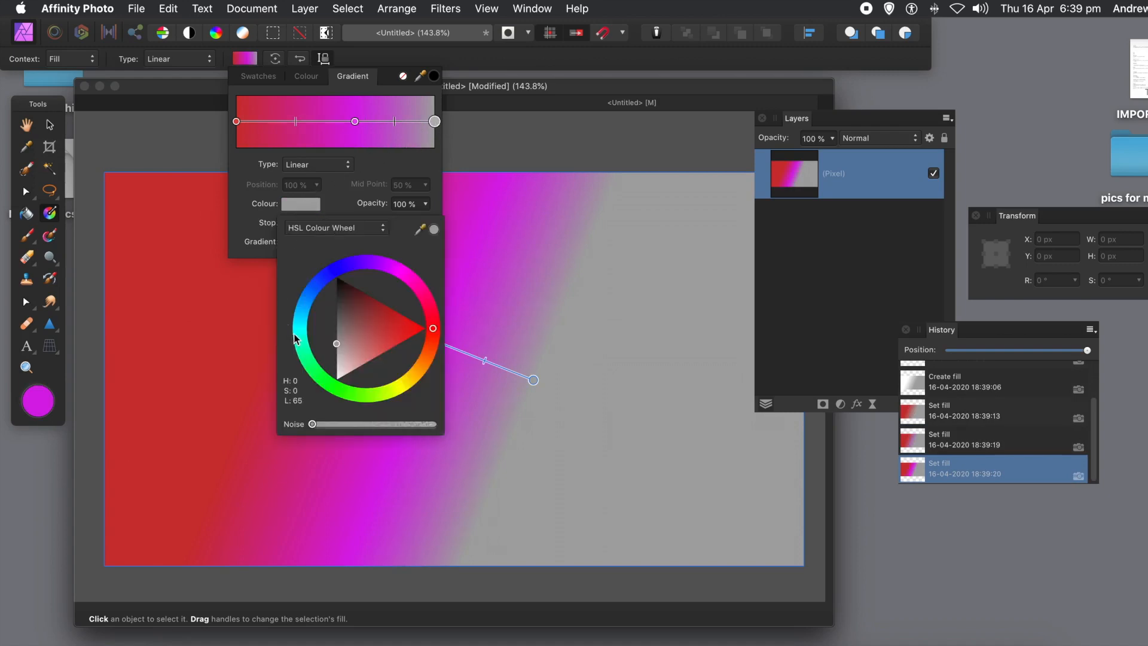
{"action": "left_click", "coordinate": [313, 293]}
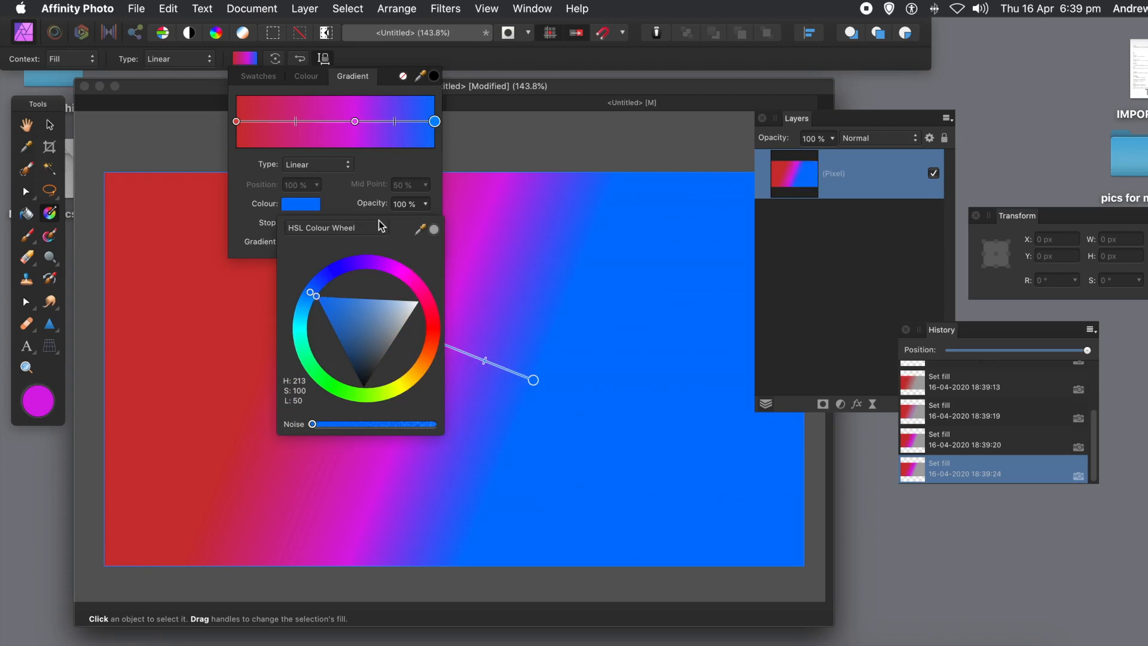
{"action": "left_click", "coordinate": [202, 88]}
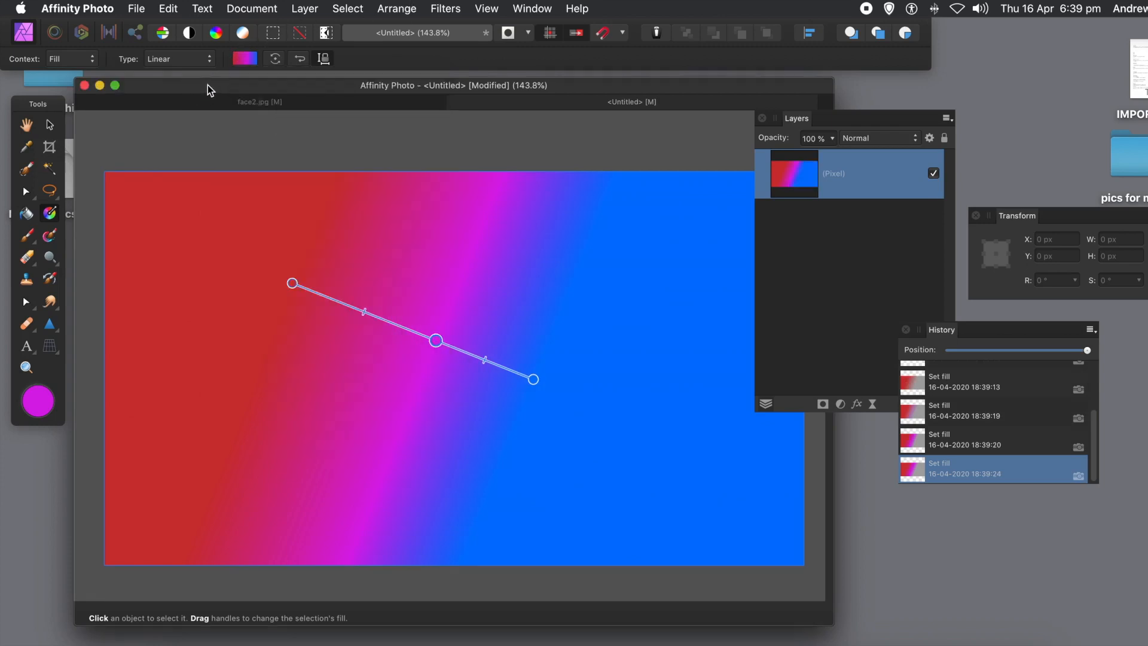
- Add a live Procedural Texture filter to the gradient layer and apply the Colour 1 preset
{"action": "left_click", "coordinate": [305, 9]}
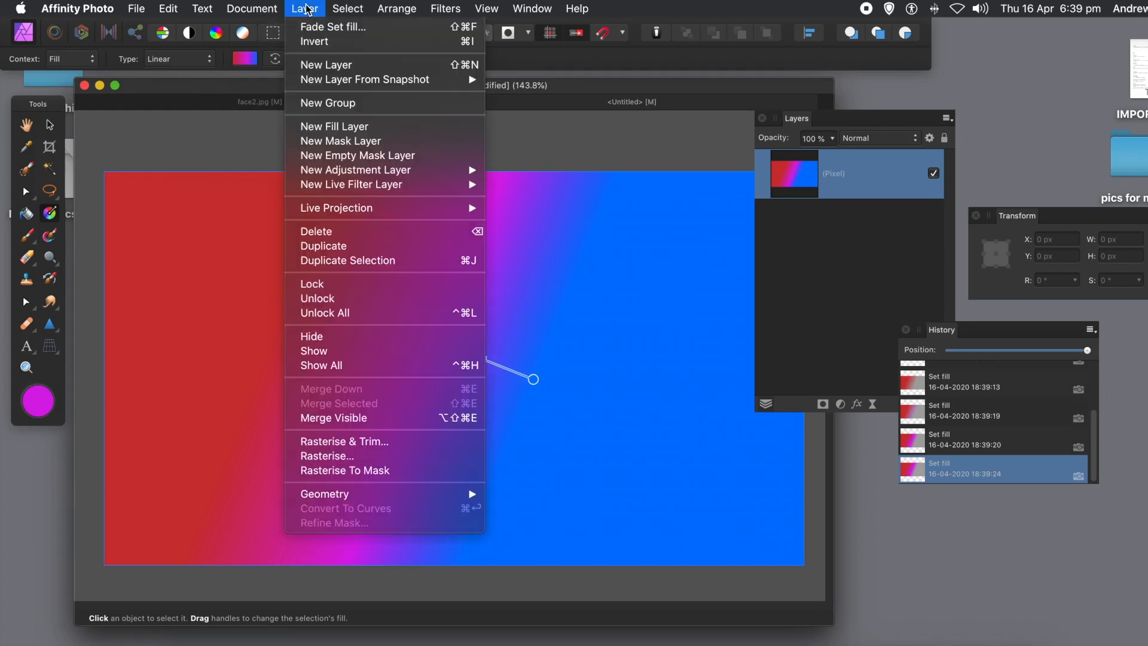
{"action": "mouse_move", "coordinate": [347, 173]}
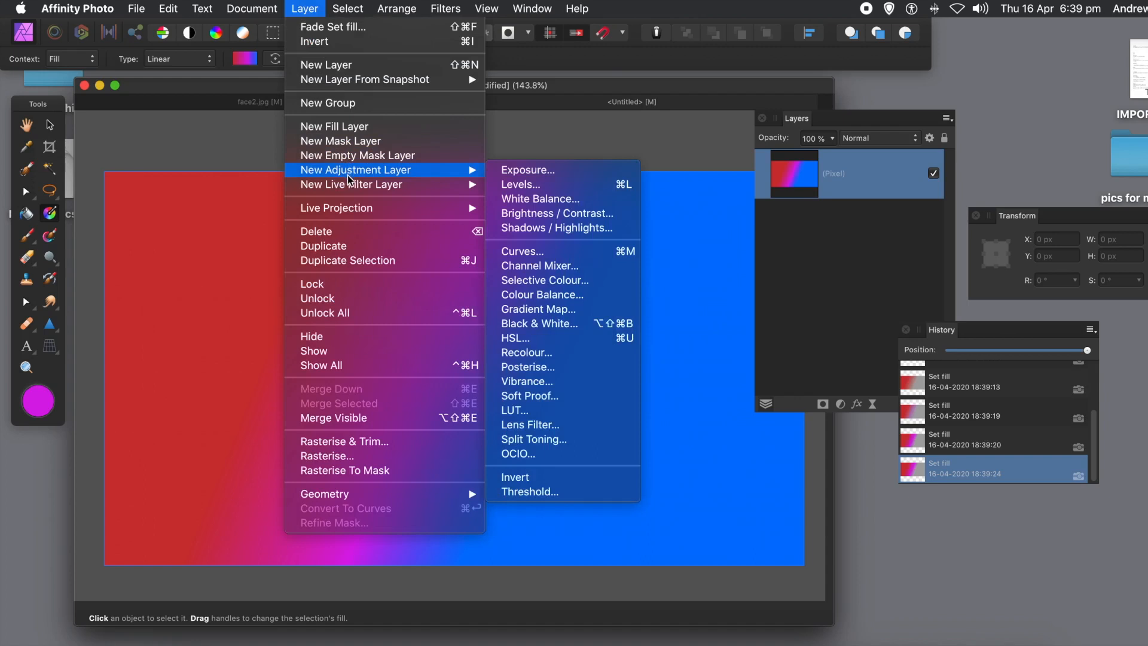
{"action": "mouse_move", "coordinate": [572, 199]}
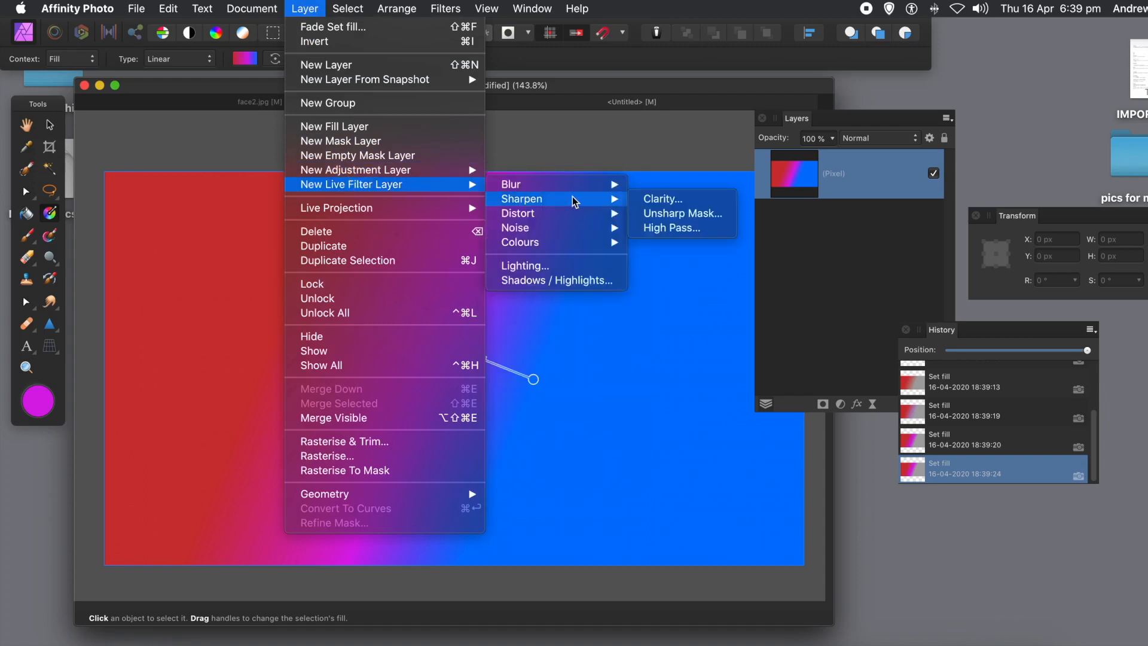
{"action": "mouse_move", "coordinate": [564, 240]}
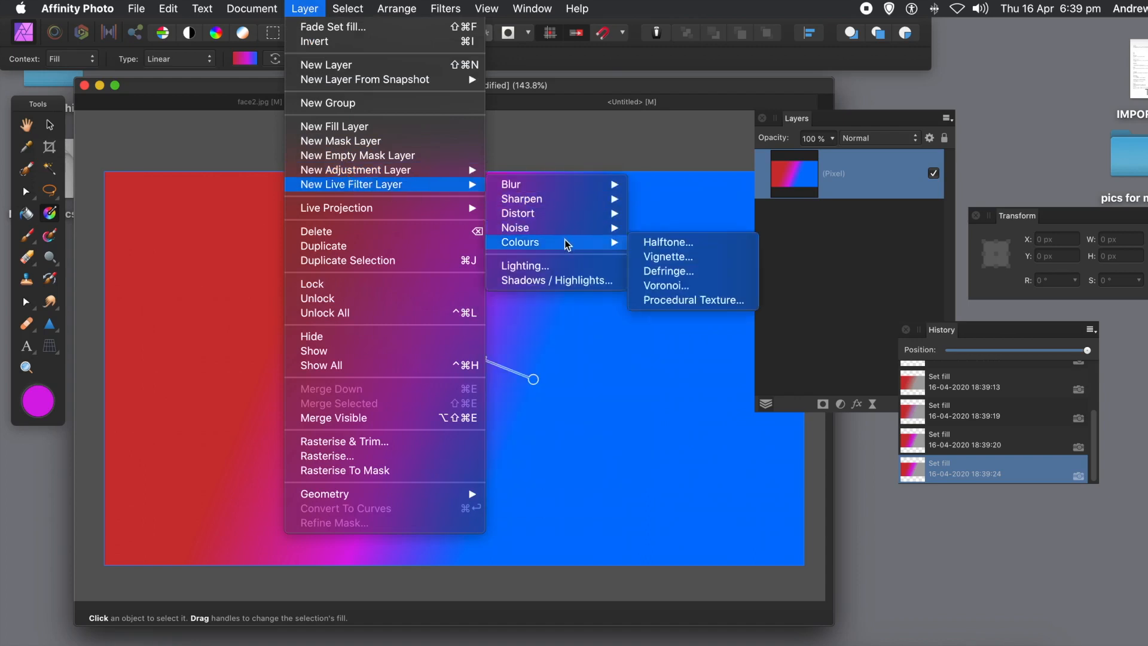
{"action": "left_click", "coordinate": [697, 299]}
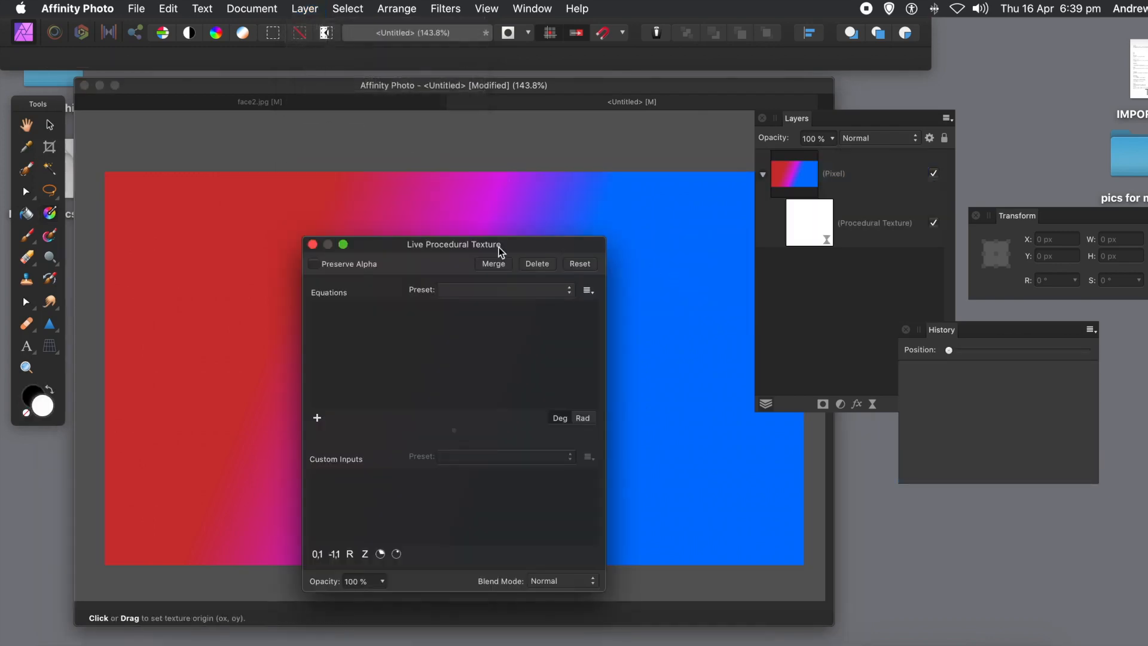
{"action": "left_click_drag", "start_coordinate": [489, 246], "coordinate": [578, 90]}
{"action": "left_click", "coordinate": [611, 123]}
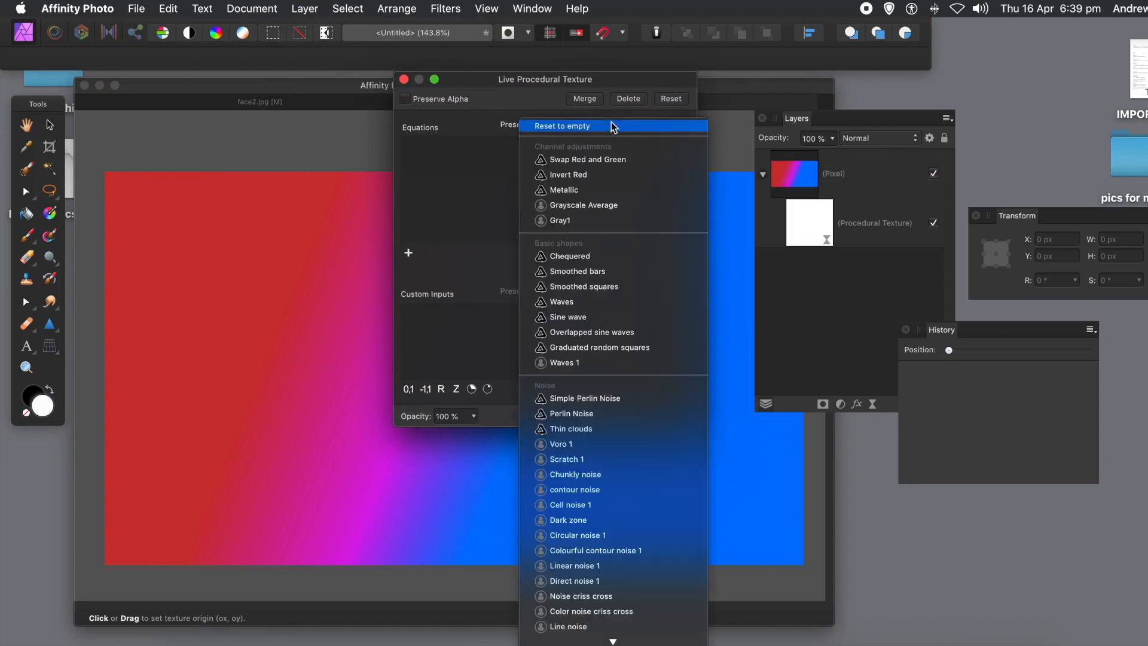
{"action": "mouse_move", "coordinate": [612, 642]}
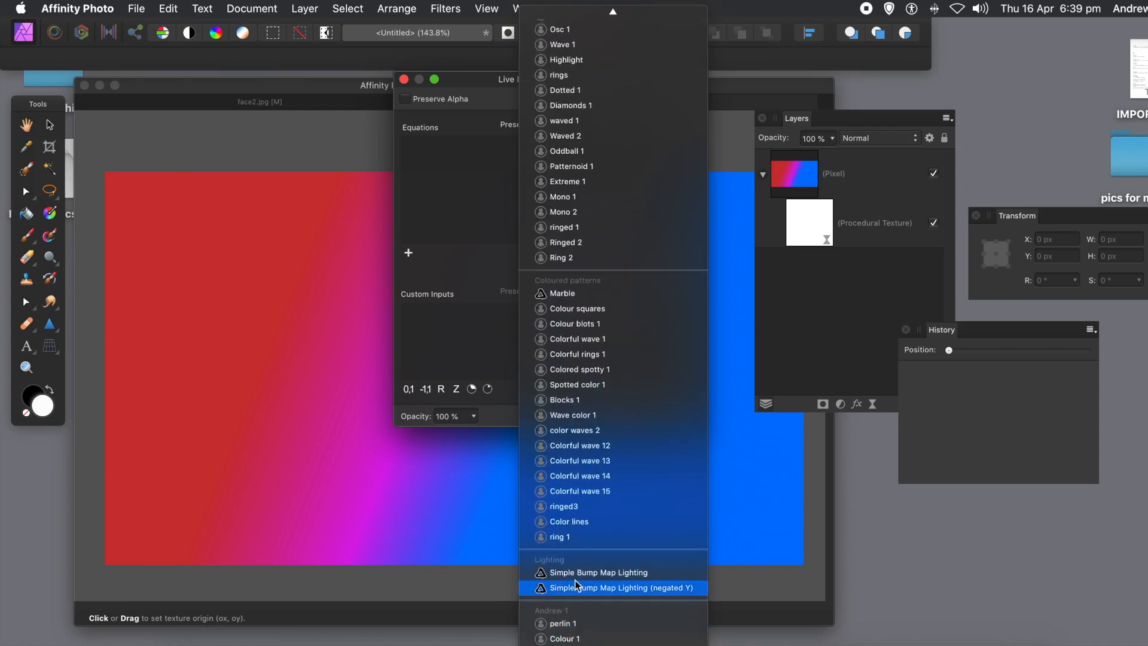
{"action": "left_click", "coordinate": [584, 638]}
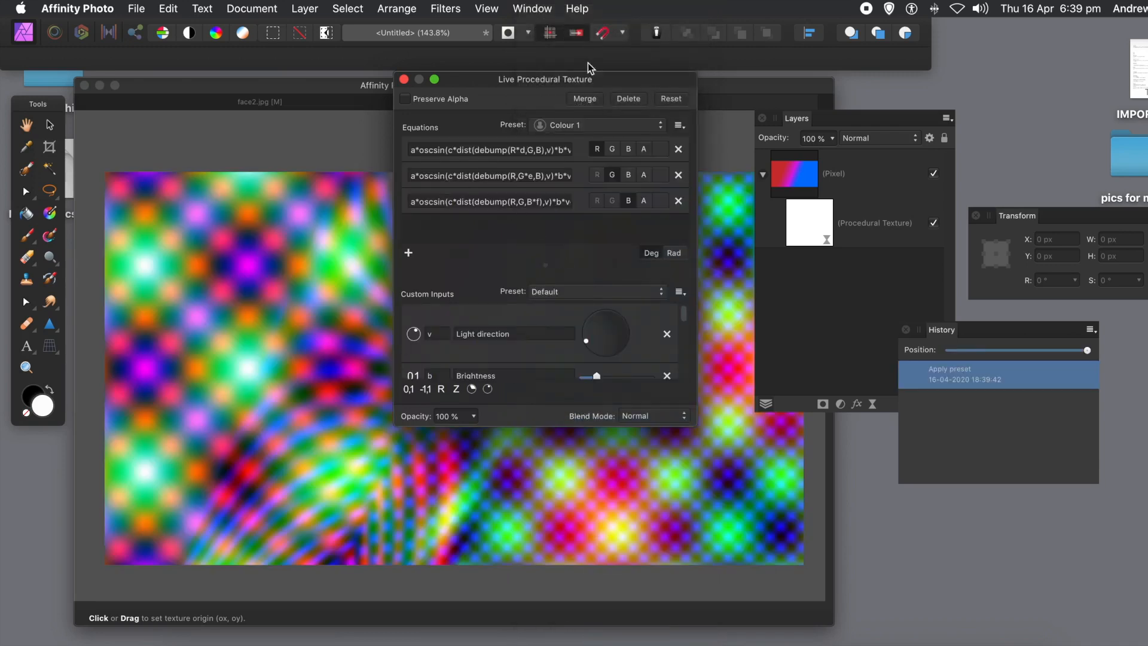
- Enlarge the texture dialog to show the full equations, and adjust the Light direction and lower the Brightness slightly
{"action": "left_click_drag", "start_coordinate": [516, 82], "coordinate": [648, 151]}
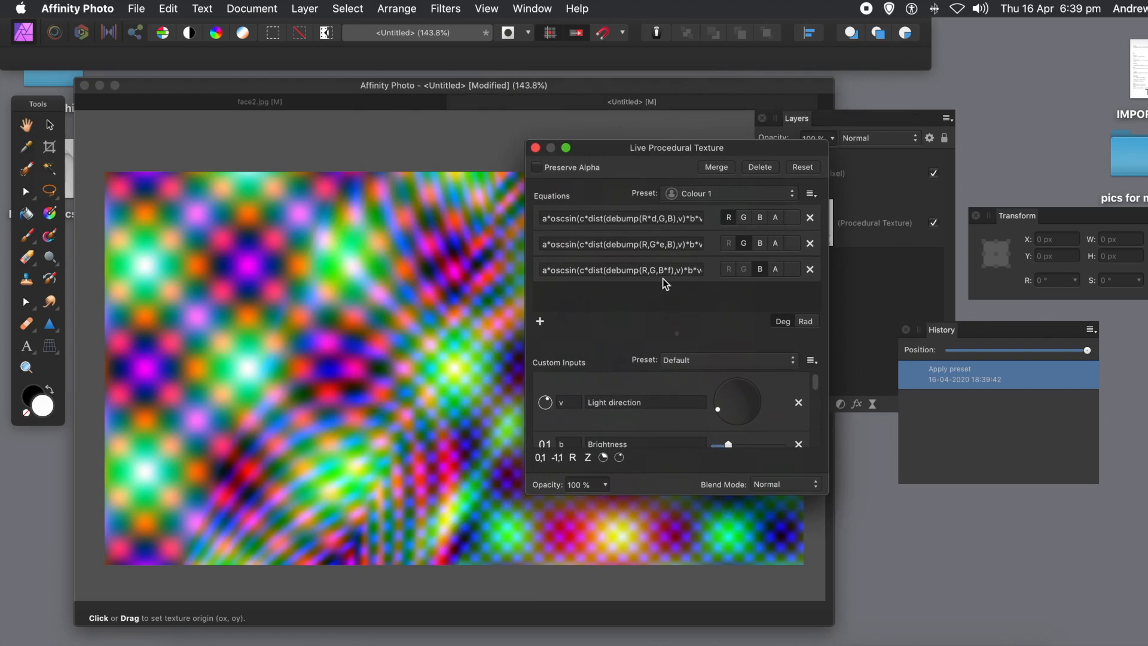
{"action": "left_click_drag", "start_coordinate": [651, 332], "coordinate": [650, 307]}
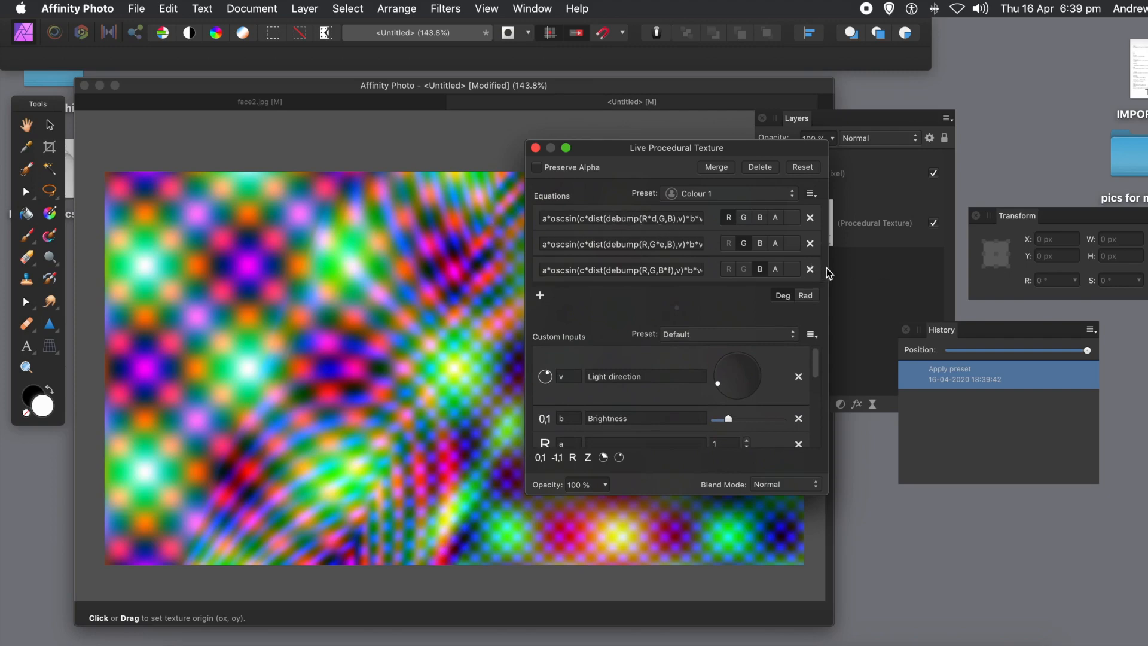
{"action": "left_click_drag", "start_coordinate": [830, 269], "coordinate": [946, 278]}
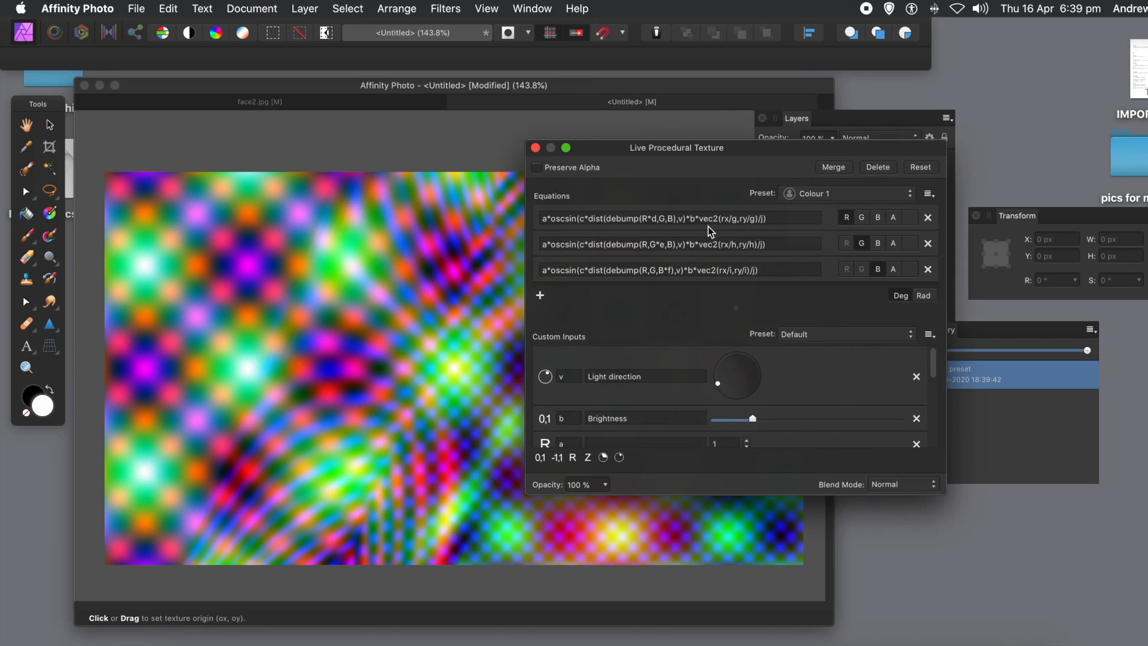
{"action": "left_click_drag", "start_coordinate": [718, 383], "coordinate": [744, 372]}
{"action": "mouse_move", "coordinate": [752, 419]}
{"action": "left_mouse_down"}
{"action": "mouse_move", "coordinate": [807, 424]}
{"action": "mouse_move", "coordinate": [729, 422]}
{"action": "mouse_move", "coordinate": [746, 425]}
{"action": "left_mouse_up"}
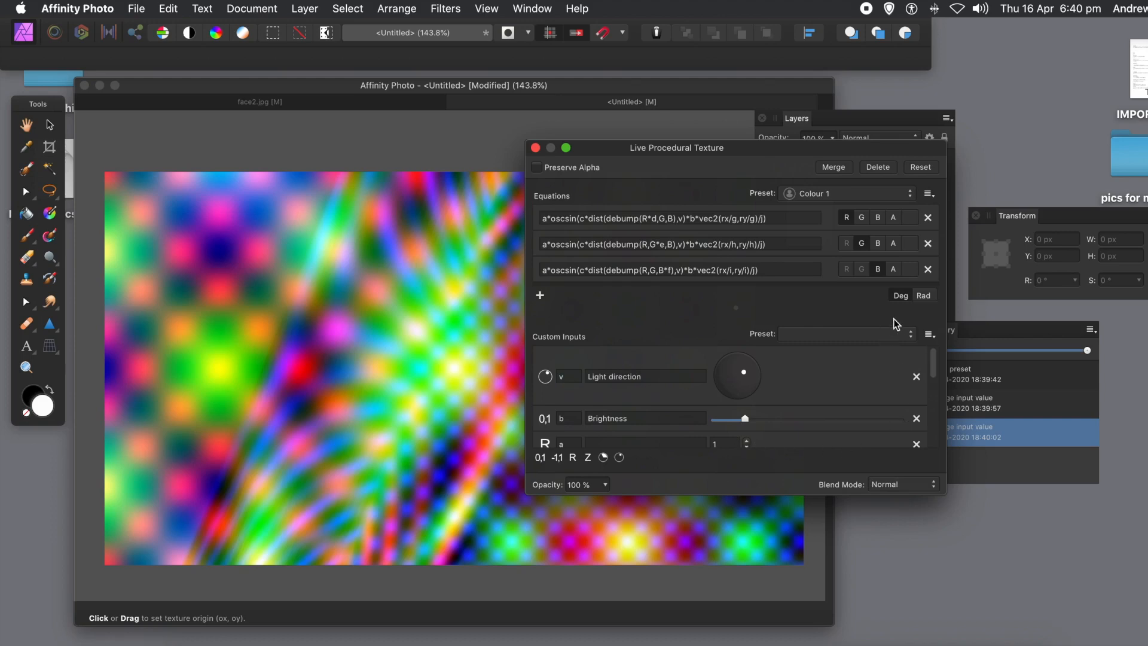
- Raise the custom input d to 9
{"action": "left_click_drag", "start_coordinate": [931, 373], "coordinate": [920, 418]}
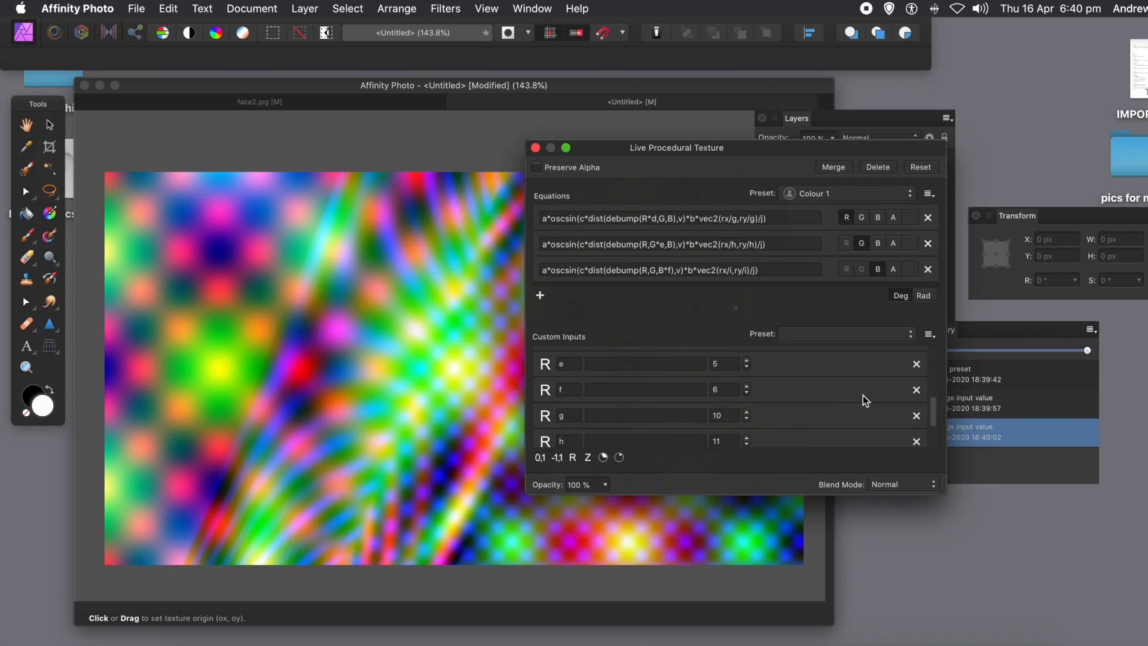
{"action": "left_click_drag", "start_coordinate": [935, 413], "coordinate": [769, 377]}
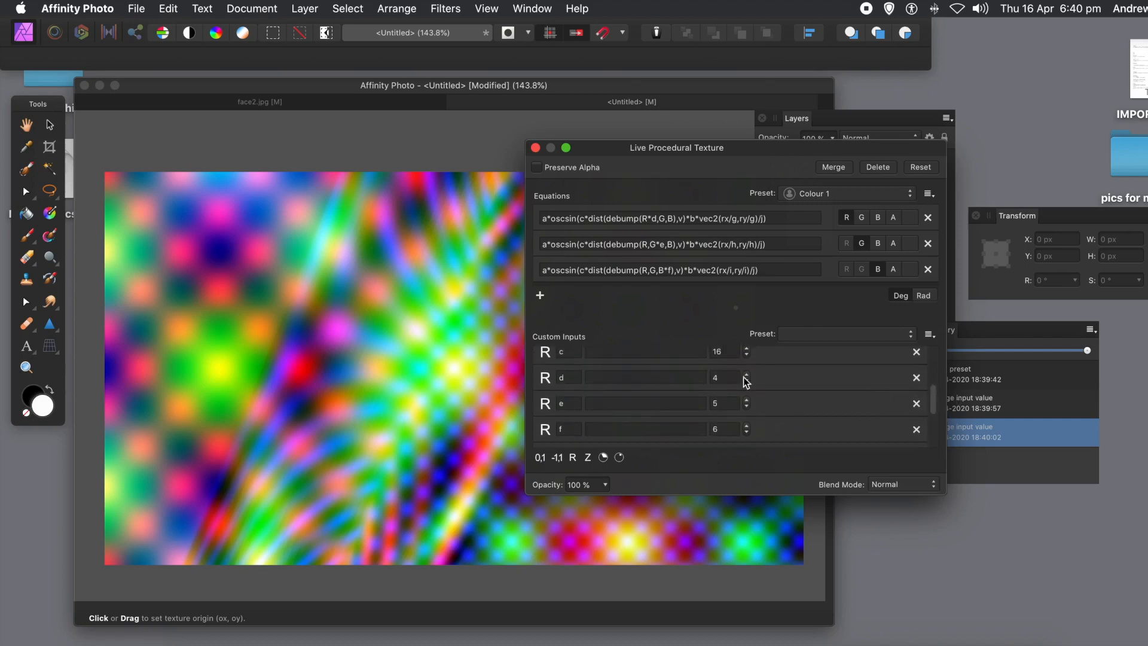
{"action": "left_click", "coordinate": [748, 375]}
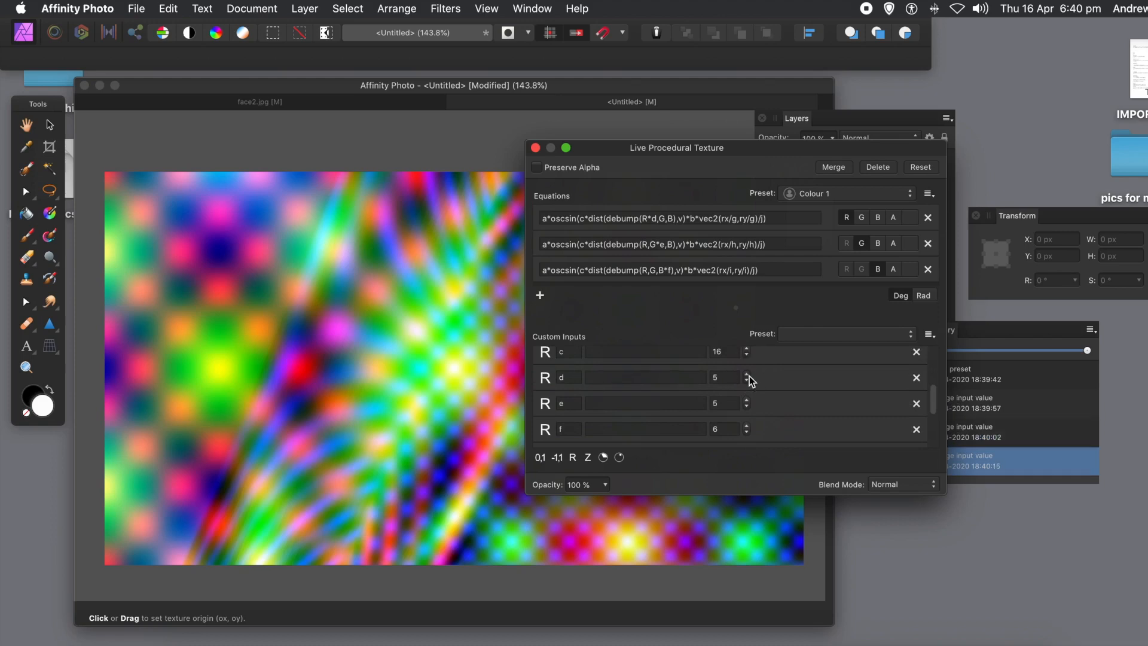
{"action": "left_click", "coordinate": [749, 375]}
{"action": "left_click", "coordinate": [749, 375]}
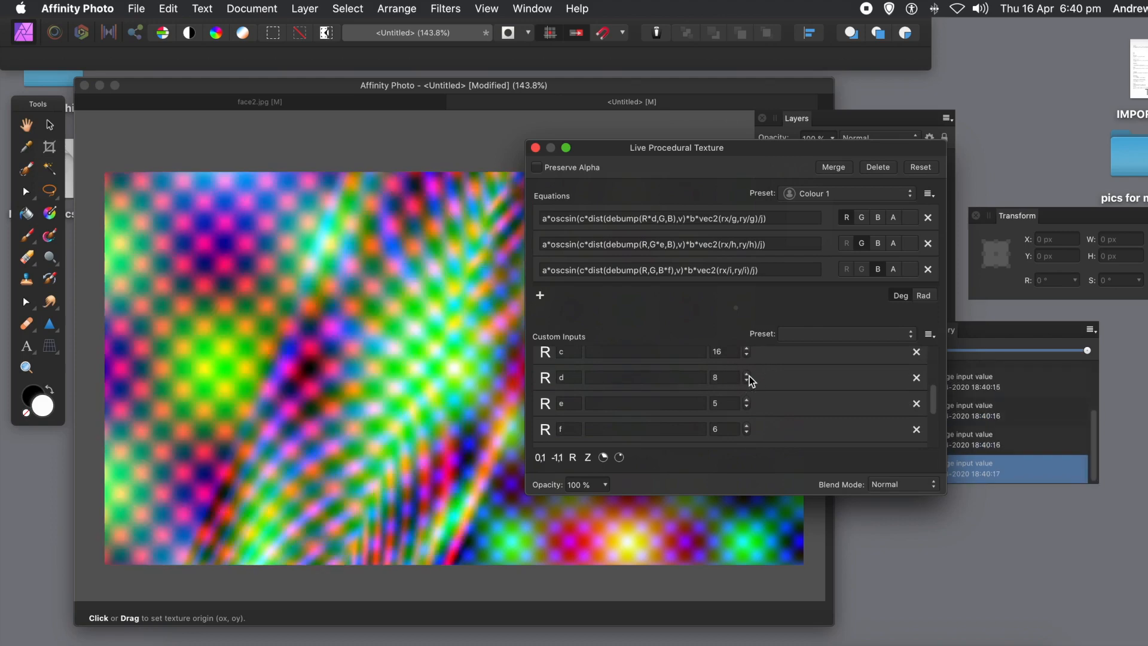
{"action": "left_click", "coordinate": [749, 375]}
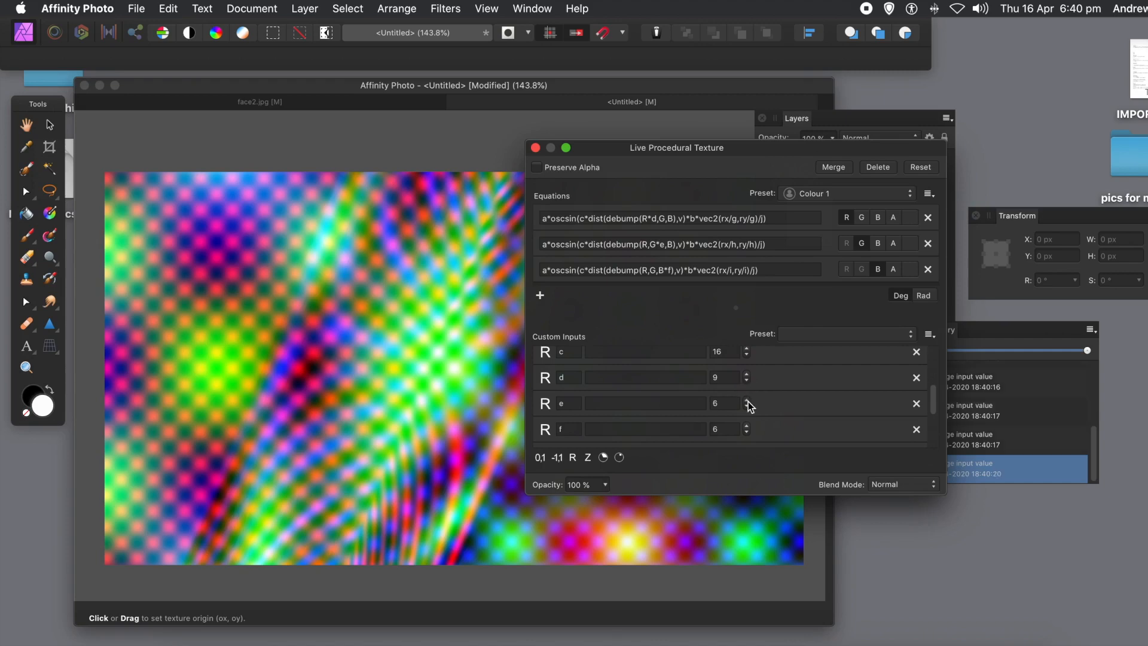
- Raise the custom input e to 11
{"action": "left_click", "coordinate": [746, 400]}
{"action": "left_click", "coordinate": [746, 400]}
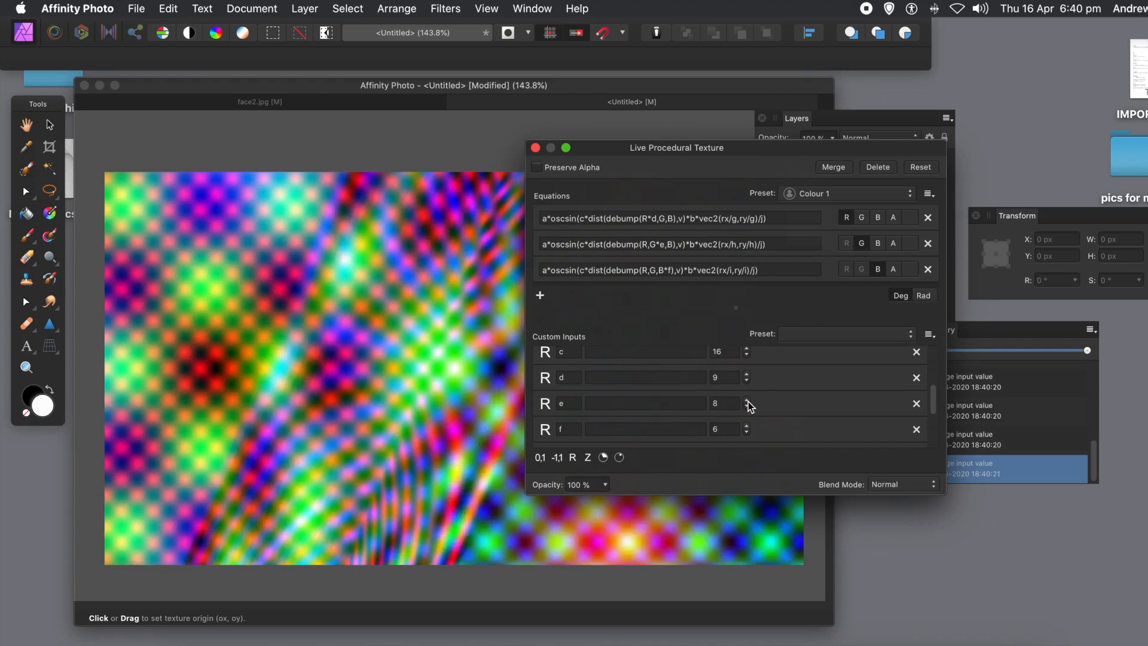
{"action": "left_click", "coordinate": [748, 401]}
{"action": "left_click", "coordinate": [748, 401]}
{"action": "left_click", "coordinate": [747, 401]}
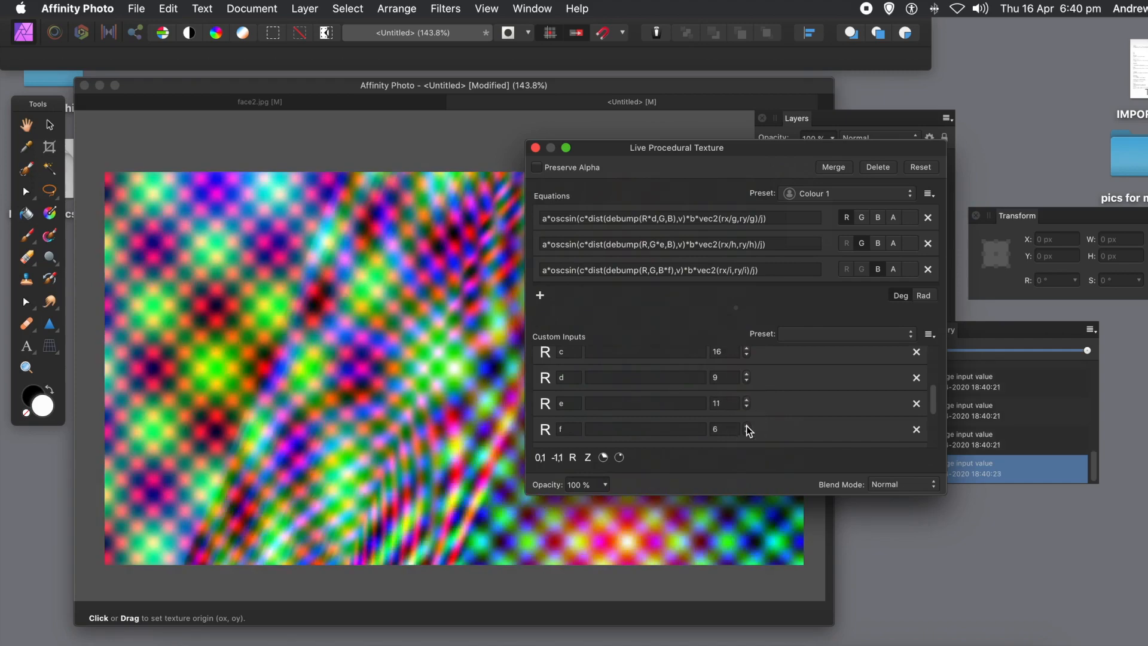
- Try raising the custom input f to 8 and set it to 1.2 instead
{"action": "left_click", "coordinate": [746, 426]}
{"action": "left_click", "coordinate": [723, 428]}
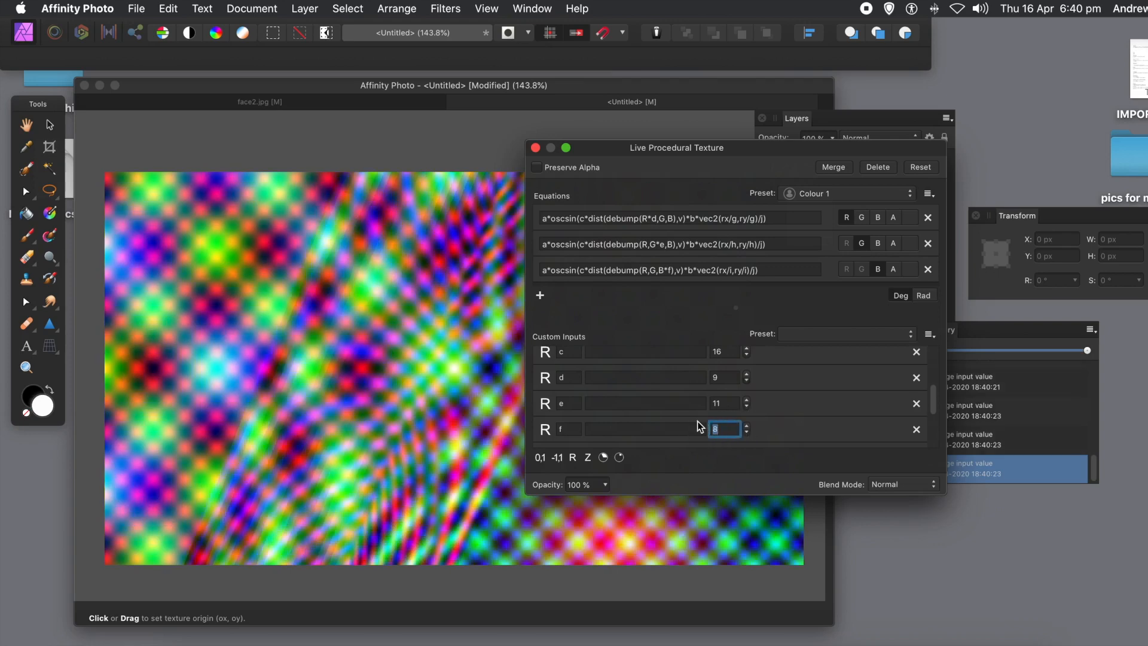
{"action": "key", "text": "Tab"}
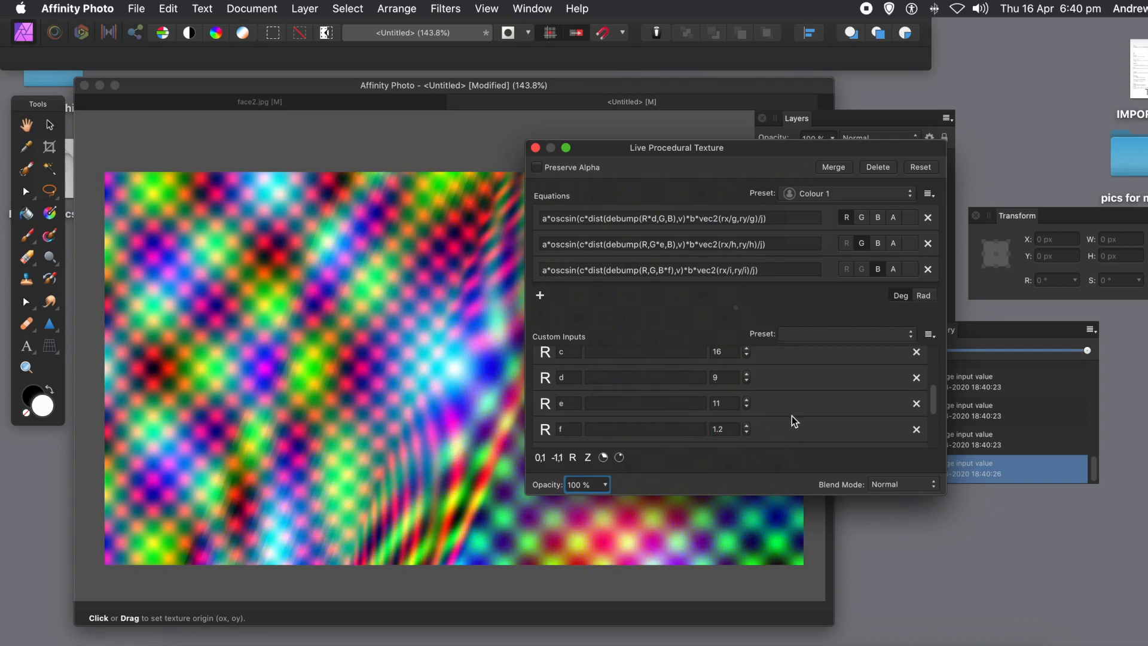
- Set the custom input e to 2.3 and the custom input d to 2.5
{"action": "left_click", "coordinate": [730, 402]}
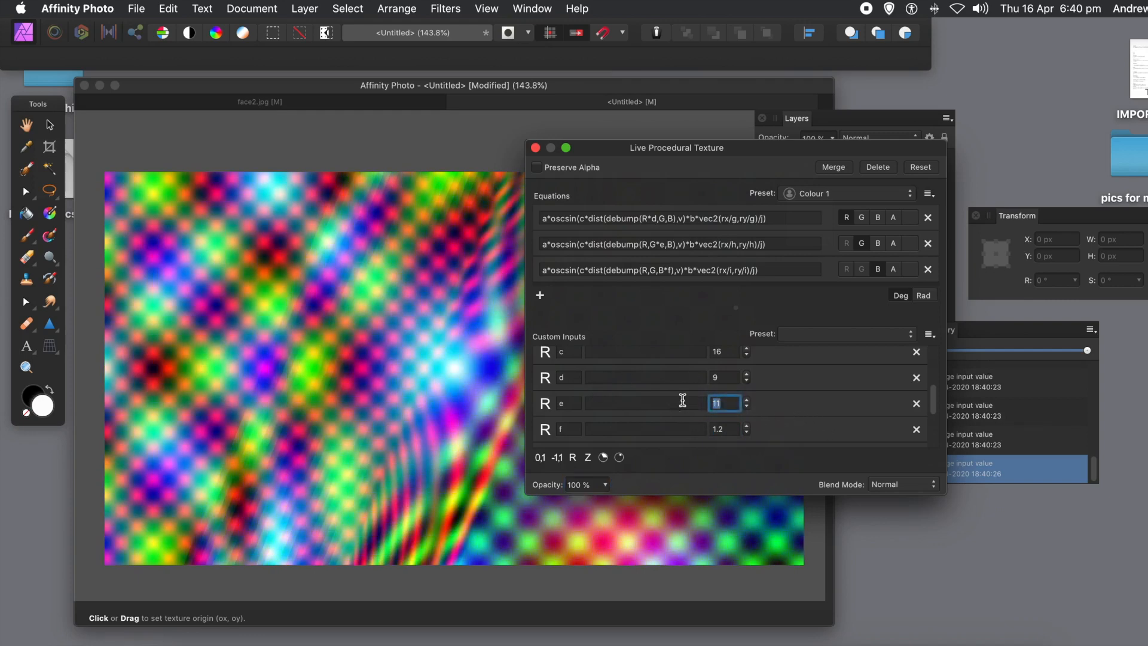
{"action": "type", "text": "2.3"}
{"action": "key", "text": "Return"}
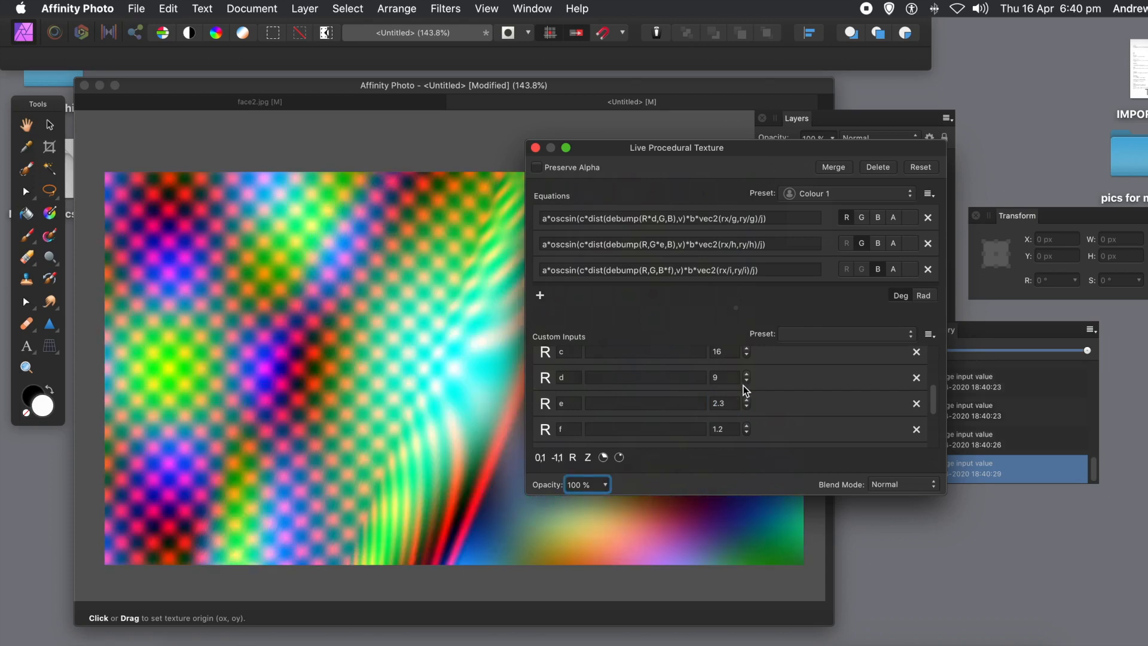
{"action": "left_click", "coordinate": [720, 378]}
{"action": "type", "text": "2.5"}
{"action": "key", "text": "Return"}
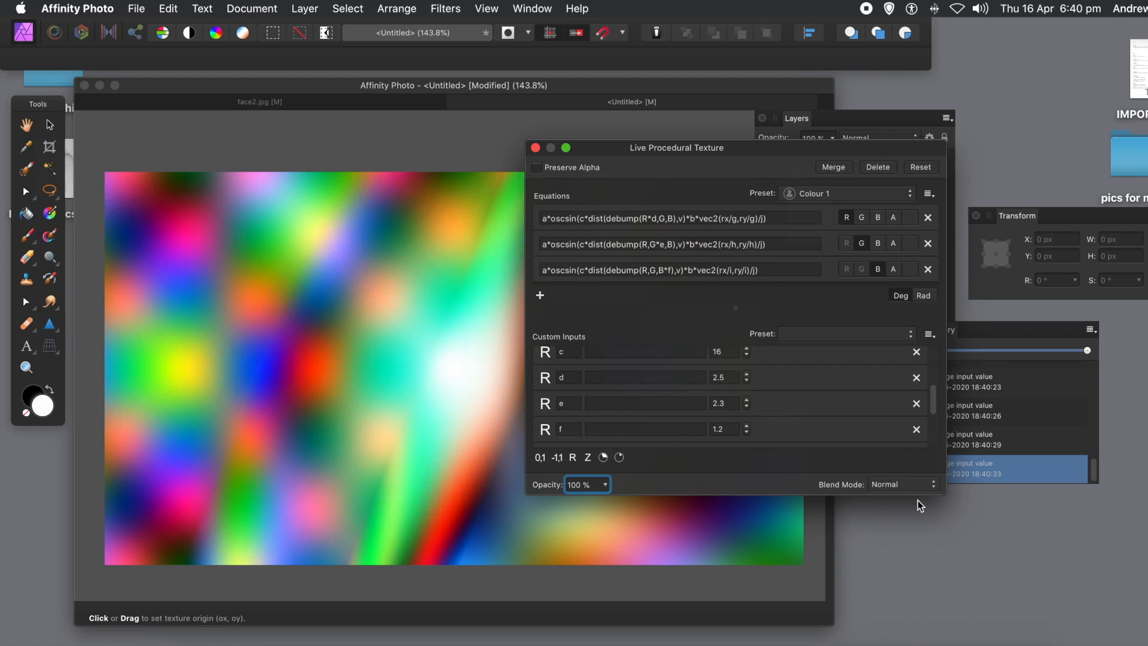
- Try the Darken and Multiply blend modes on the procedural texture
{"action": "left_click", "coordinate": [898, 486]}
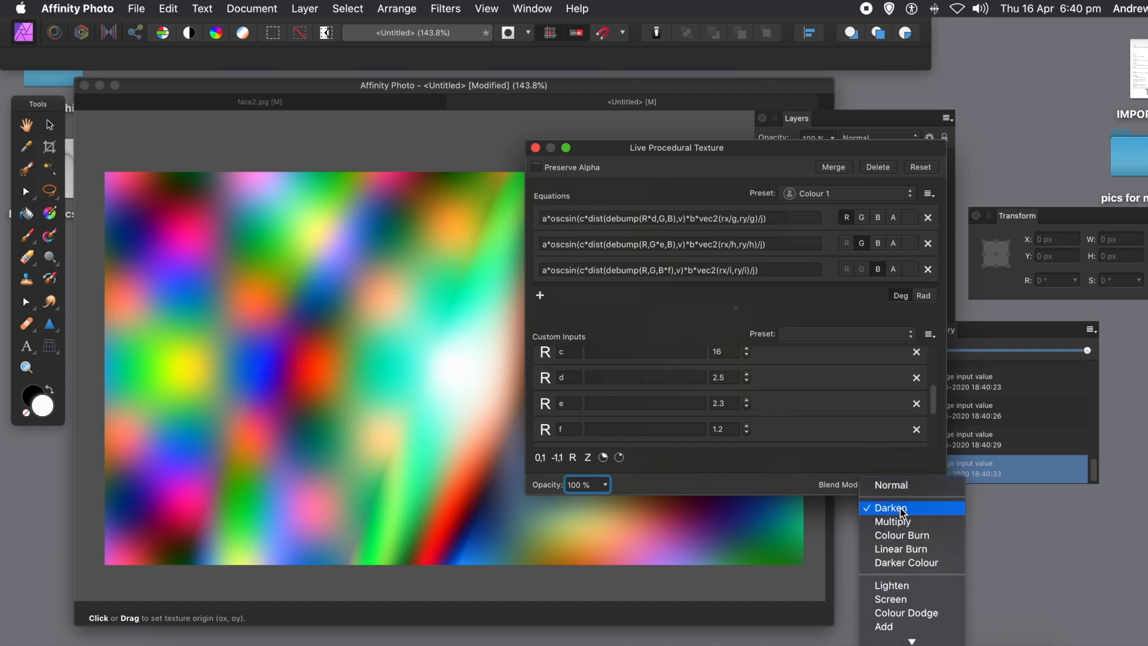
{"action": "left_click", "coordinate": [899, 508]}
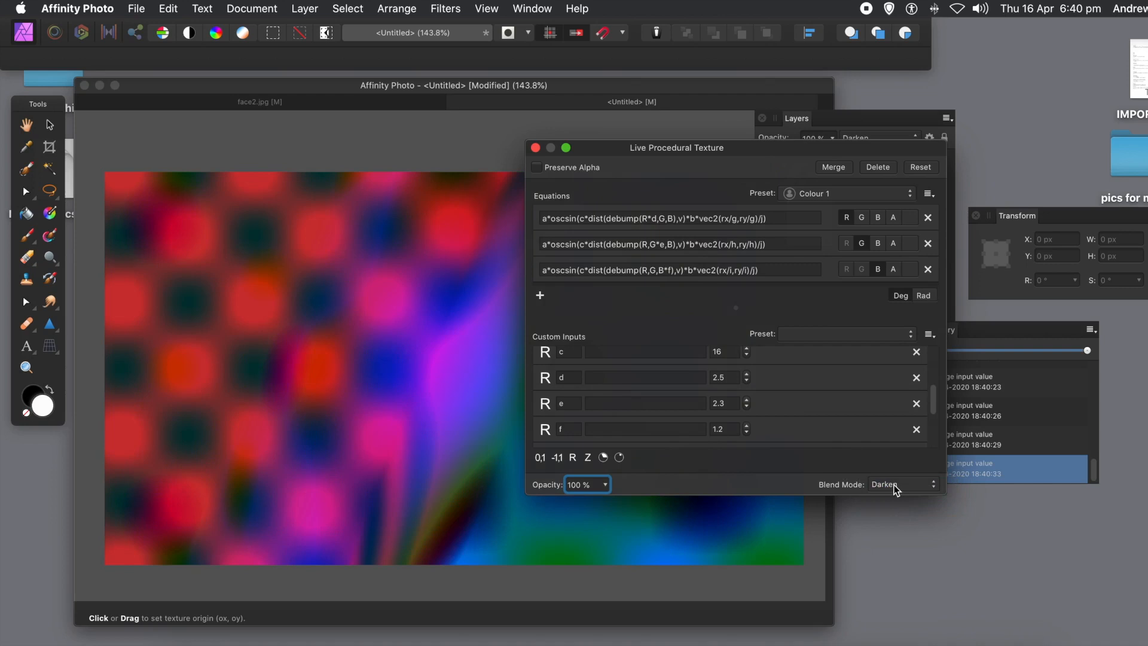
{"action": "left_click", "coordinate": [895, 489]}
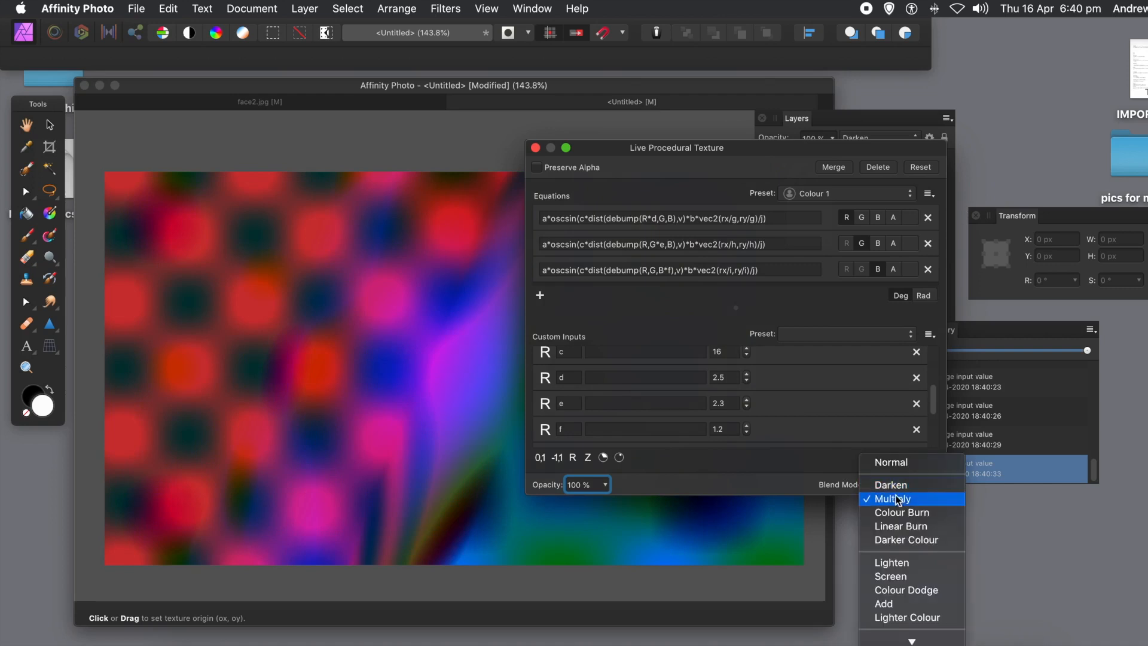
{"action": "left_click", "coordinate": [898, 501]}
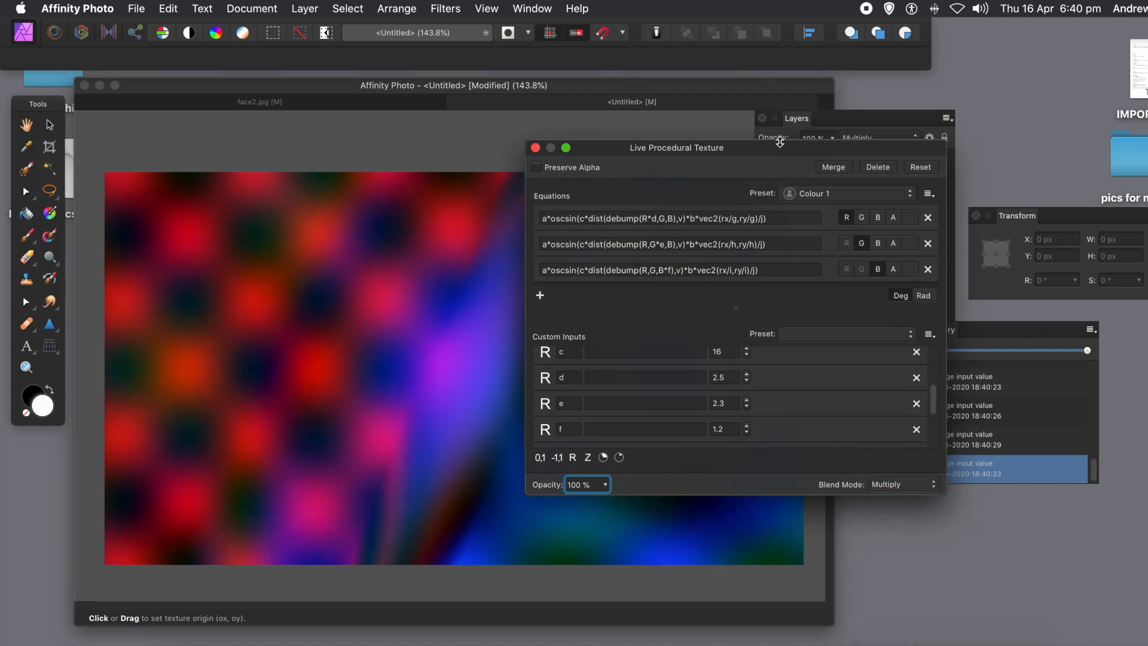
- Move the texture dialog to see more of the image and try the Lighten and Difference blend modes
{"action": "left_click_drag", "start_coordinate": [747, 155], "coordinate": [669, 87]}
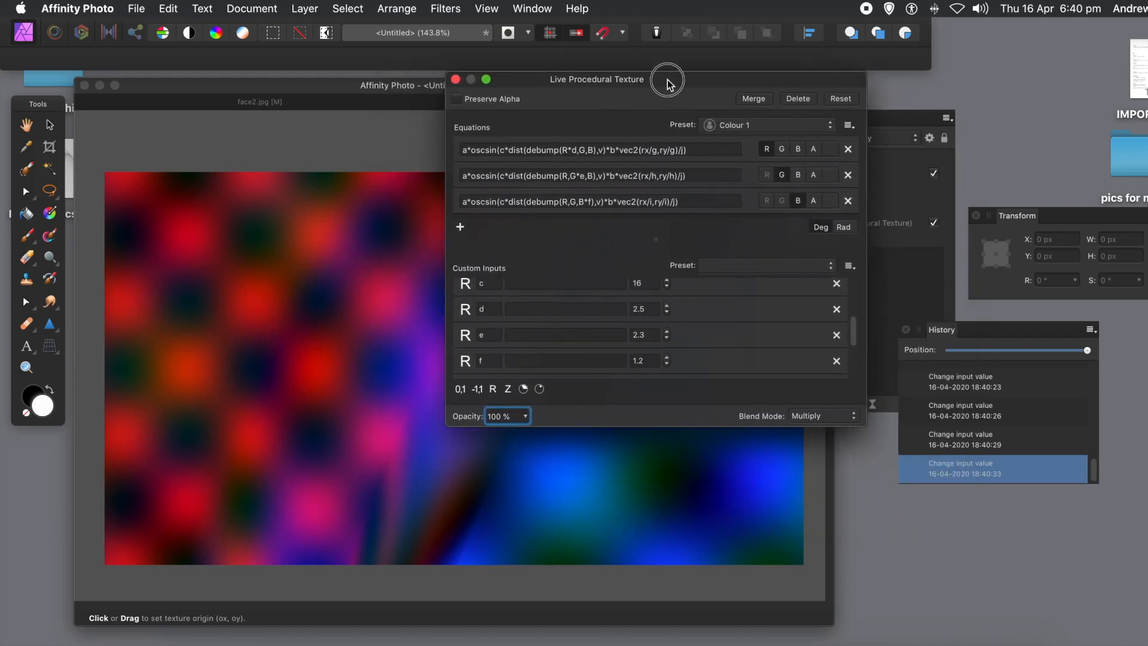
{"action": "left_click", "coordinate": [821, 416]}
{"action": "left_click", "coordinate": [824, 480]}
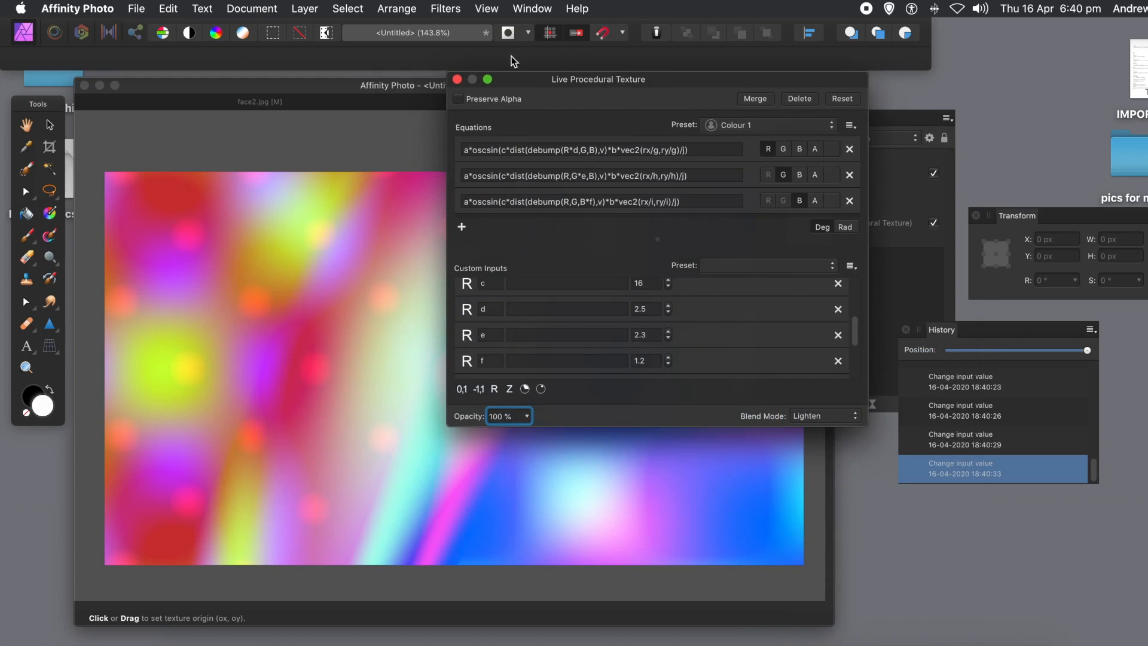
{"action": "left_click_drag", "start_coordinate": [535, 103], "coordinate": [610, 144]}
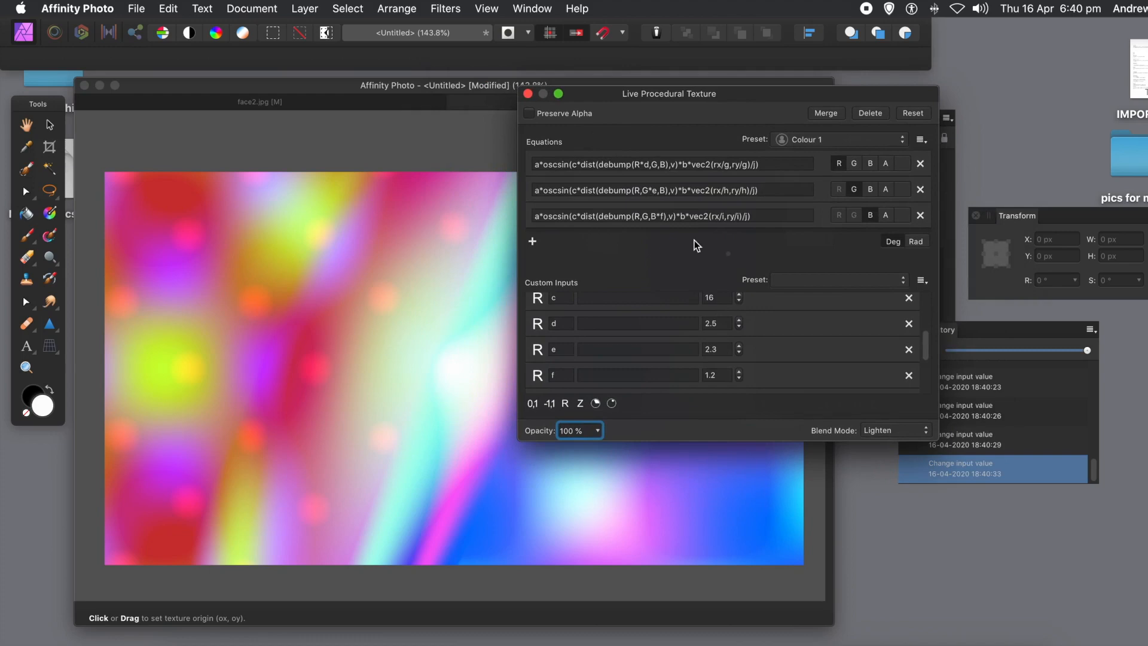
{"action": "left_click", "coordinate": [889, 430]}
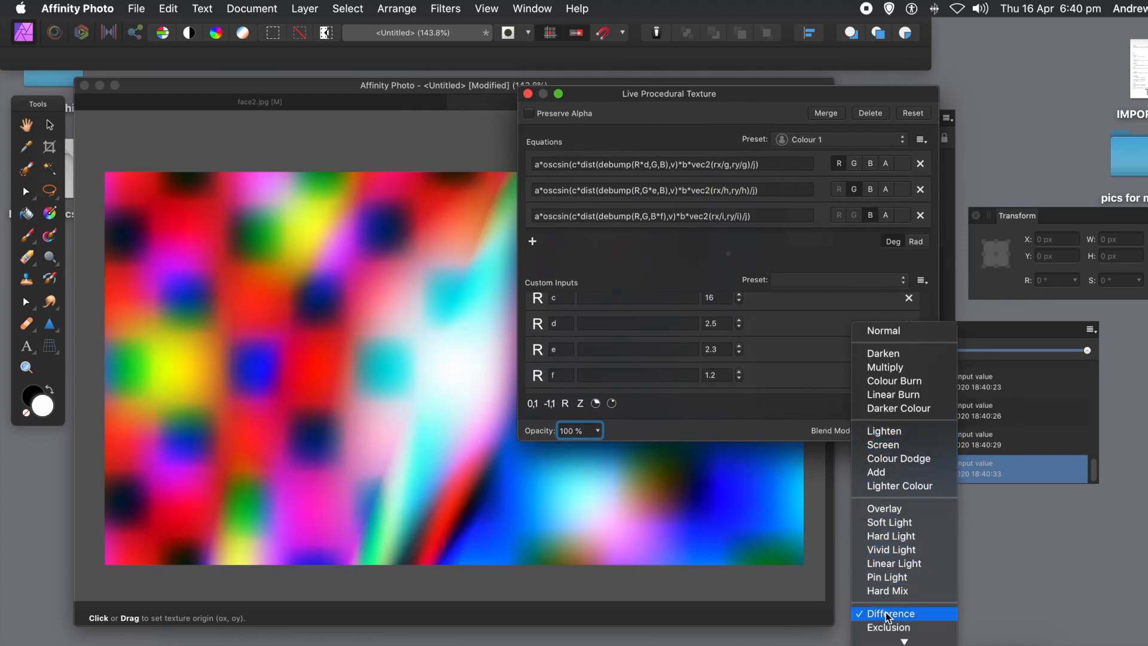
{"action": "left_click", "coordinate": [888, 613]}
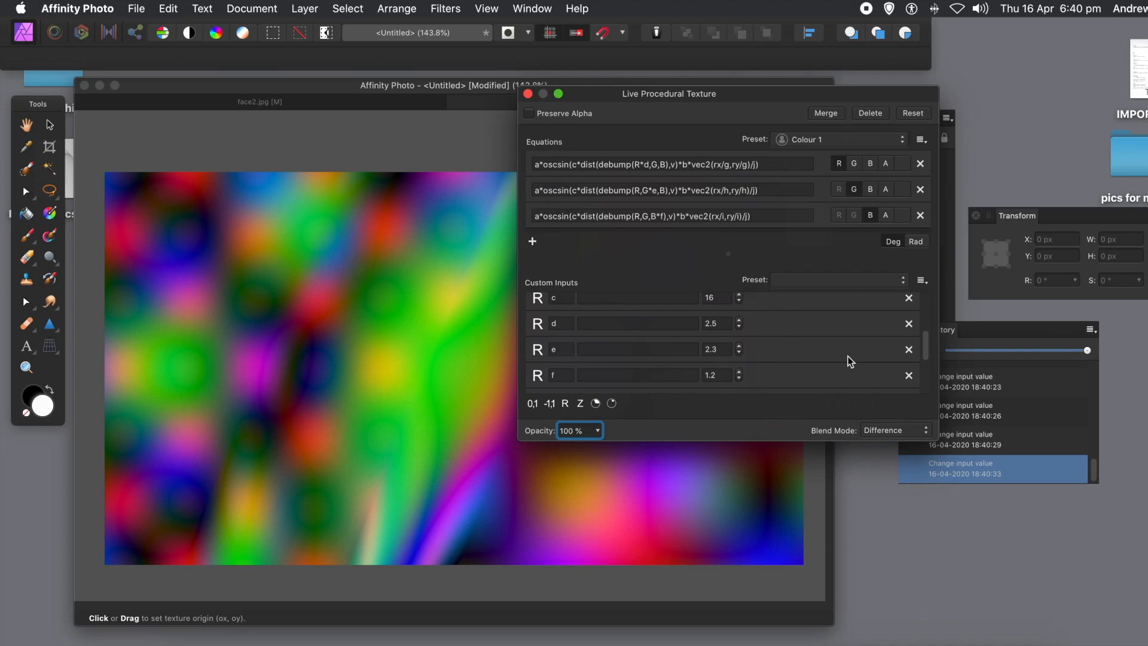
- Set the procedural texture's blend mode to Soft Light and close its dialog
{"action": "left_click", "coordinate": [915, 435]}
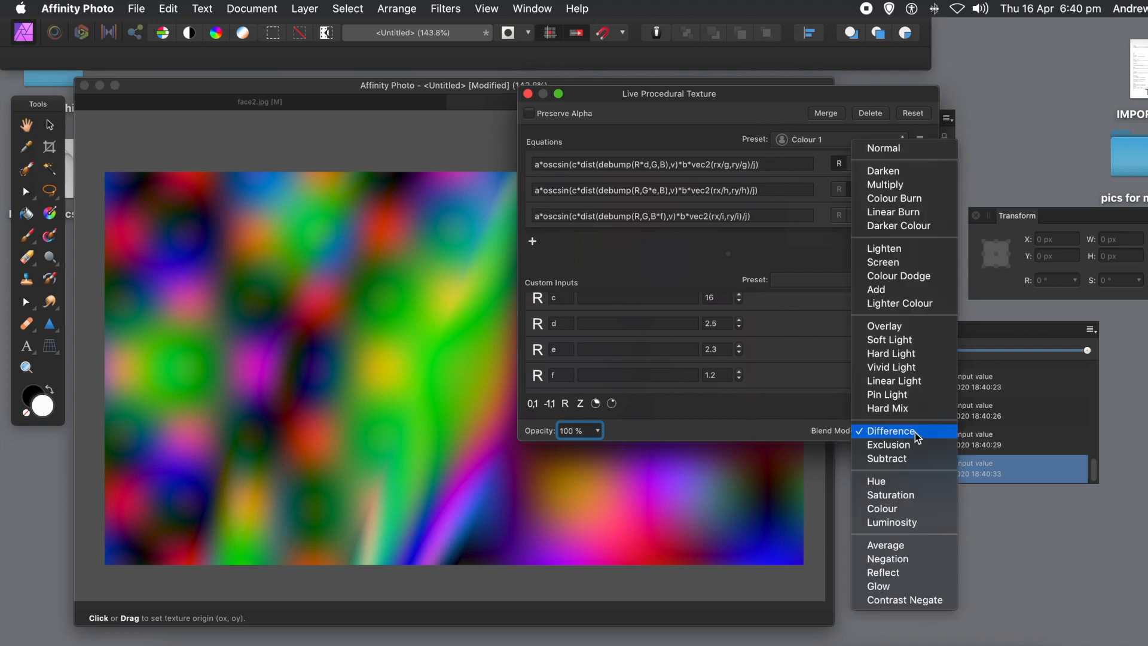
{"action": "left_click", "coordinate": [888, 342]}
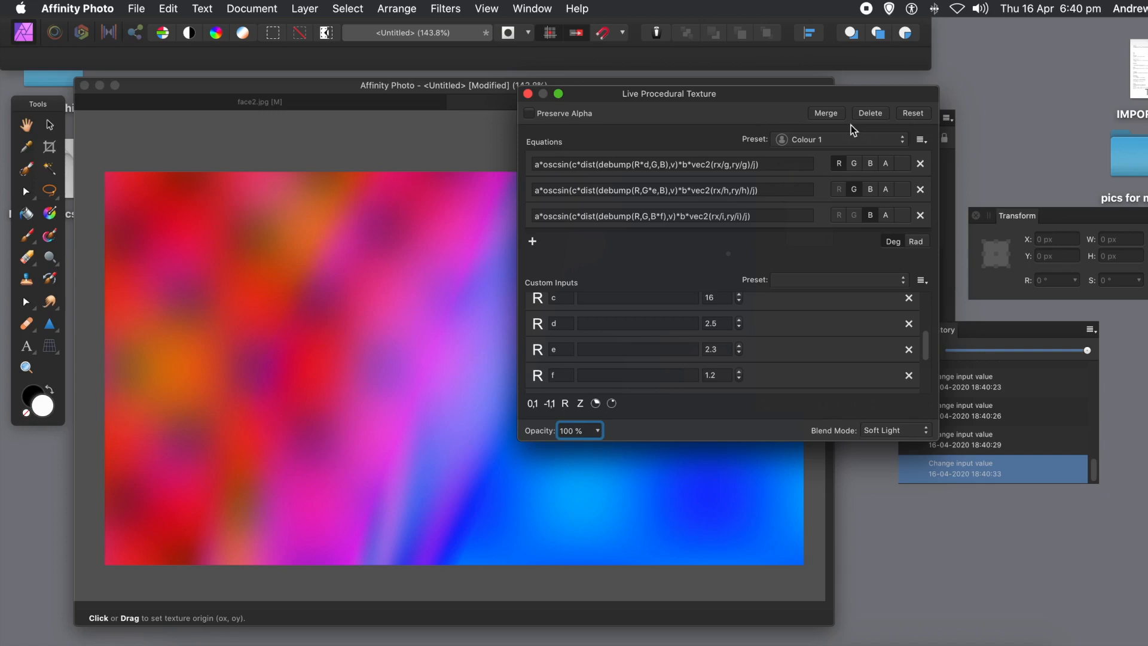
{"action": "left_click", "coordinate": [528, 93]}
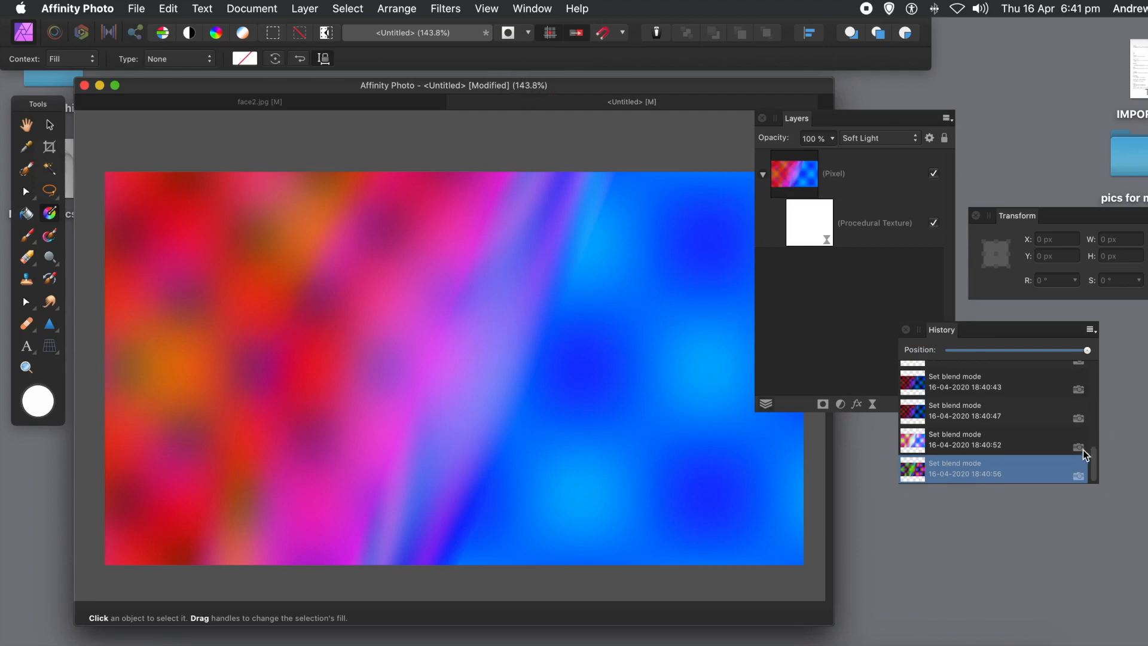
{"action": "left_click_drag", "start_coordinate": [1094, 460], "coordinate": [1087, 352]}
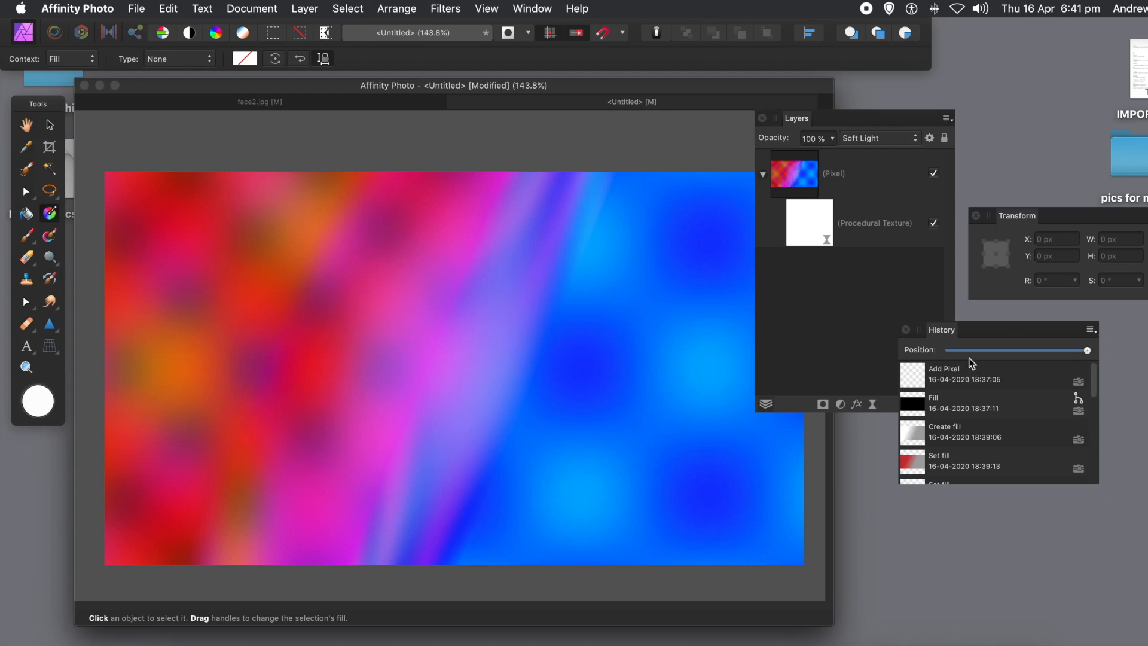
- Switch to the face2.jpg document and add a live Procedural Texture filter to its Background layer
{"action": "left_click", "coordinate": [251, 101]}
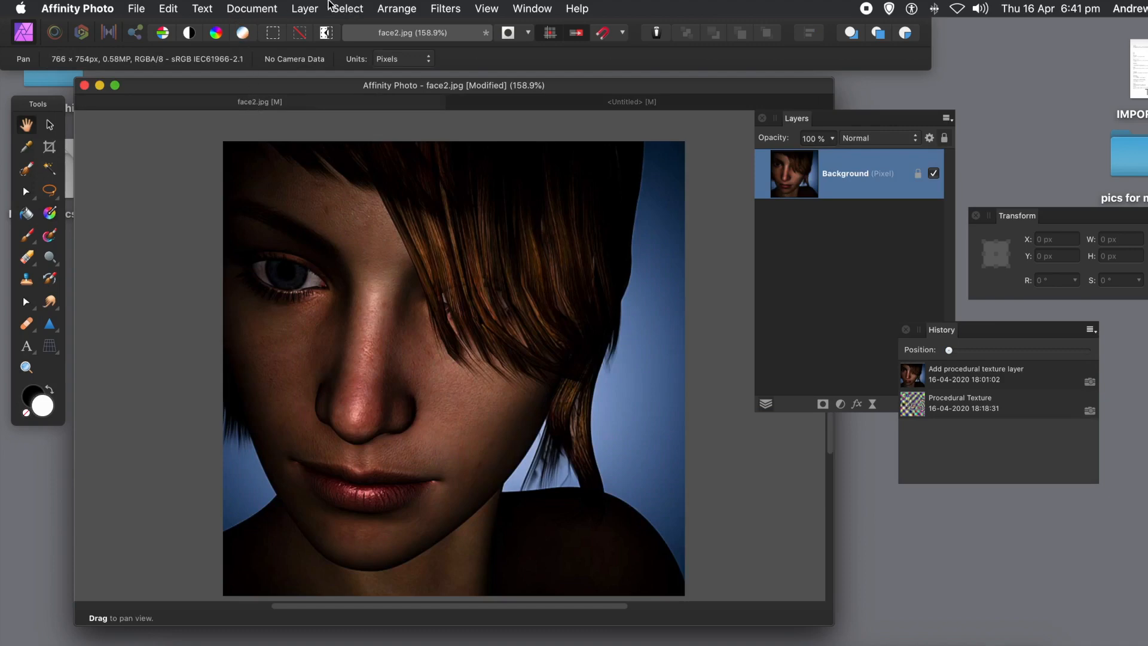
{"action": "left_click", "coordinate": [301, 9]}
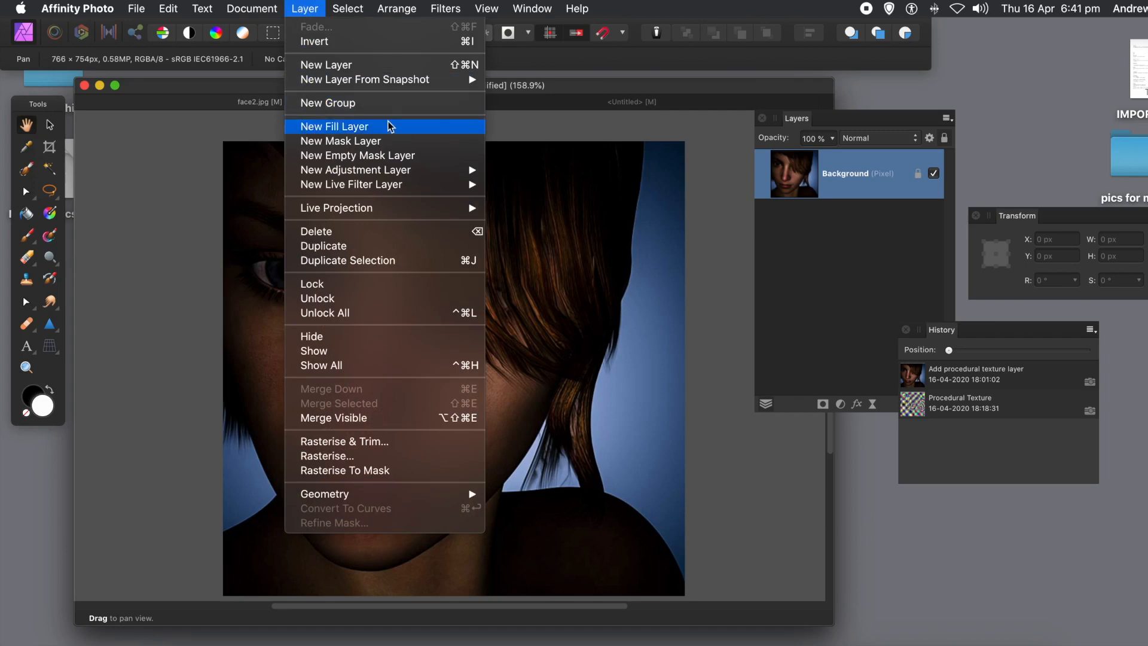
{"action": "mouse_move", "coordinate": [482, 8]}
{"action": "mouse_move", "coordinate": [446, 8]}
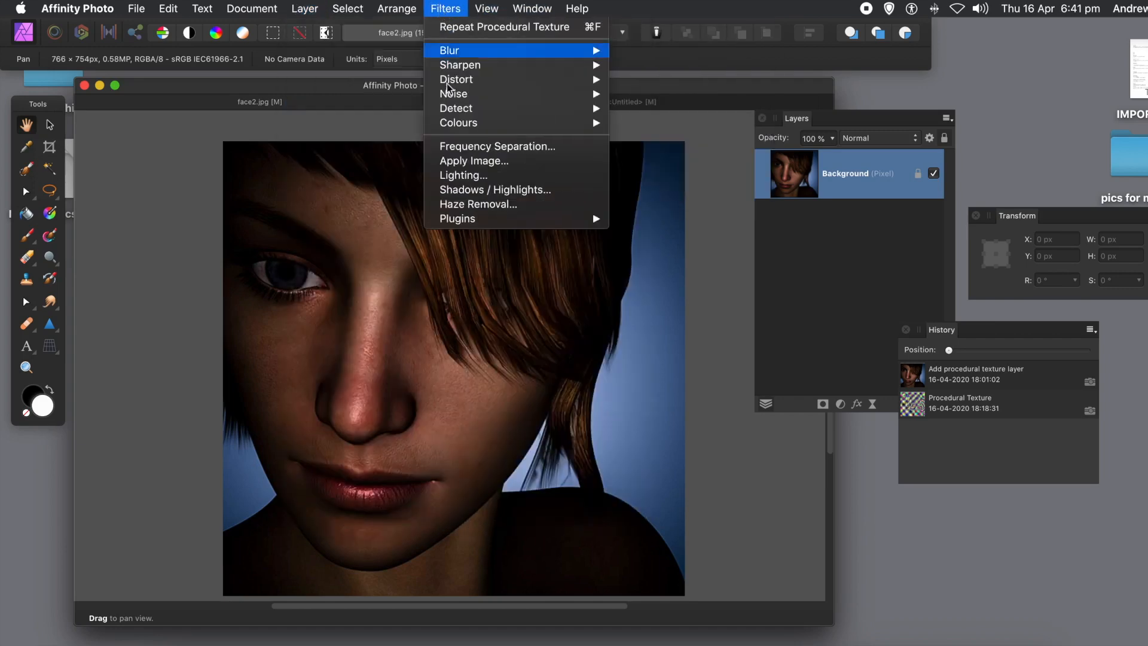
{"action": "mouse_move", "coordinate": [467, 133]}
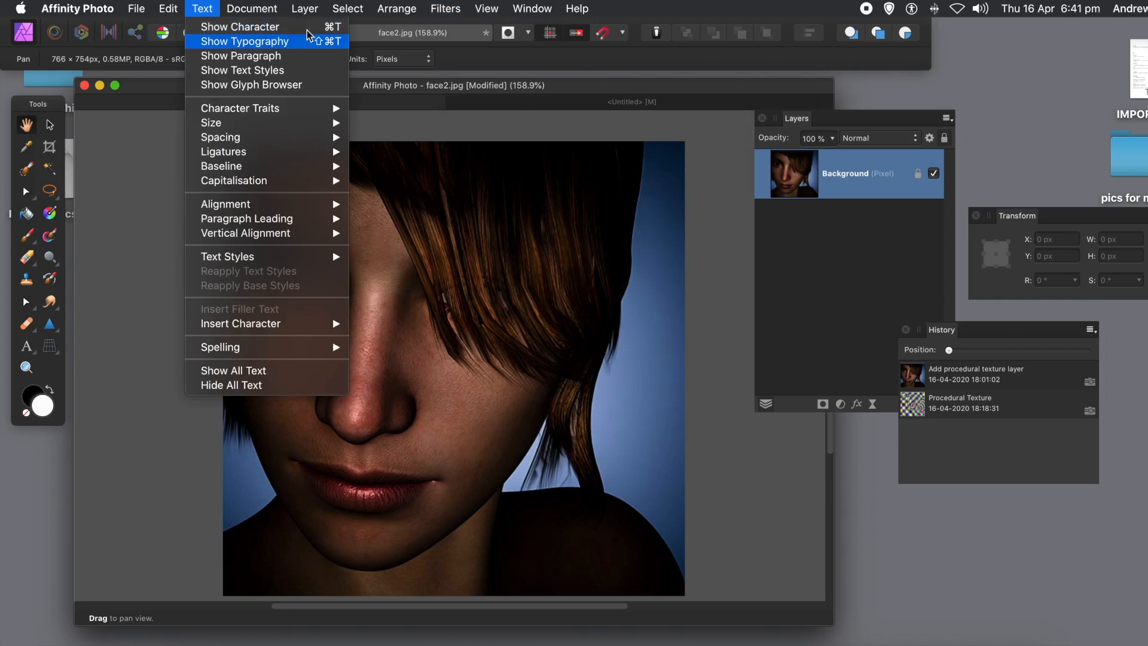
{"action": "mouse_move", "coordinate": [321, 12]}
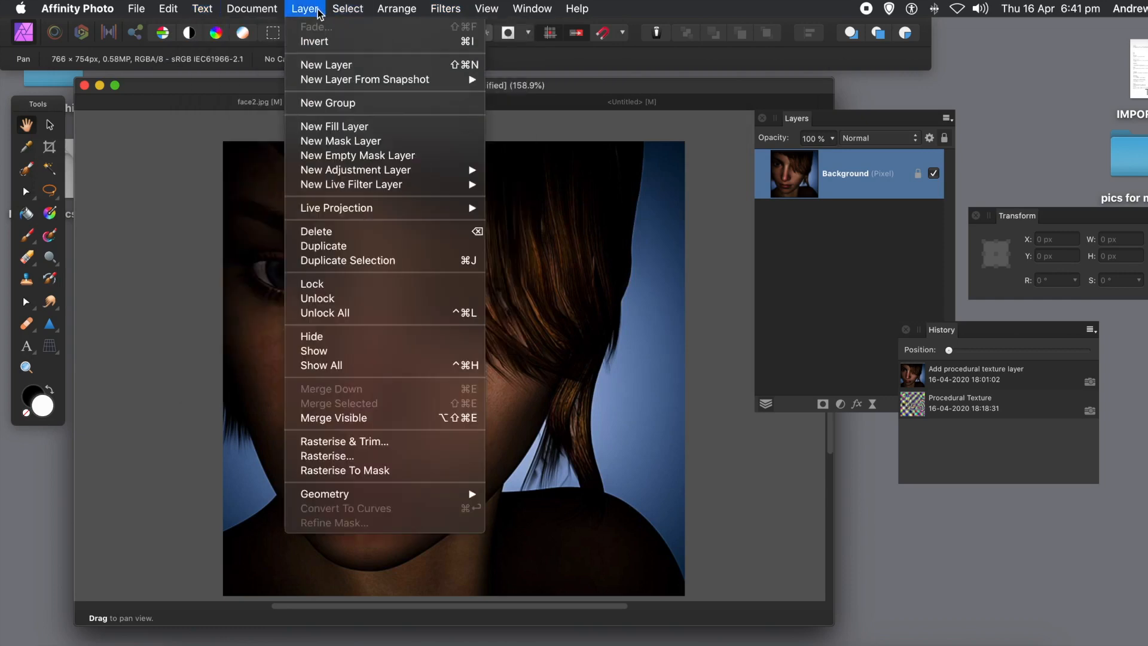
{"action": "mouse_move", "coordinate": [361, 190]}
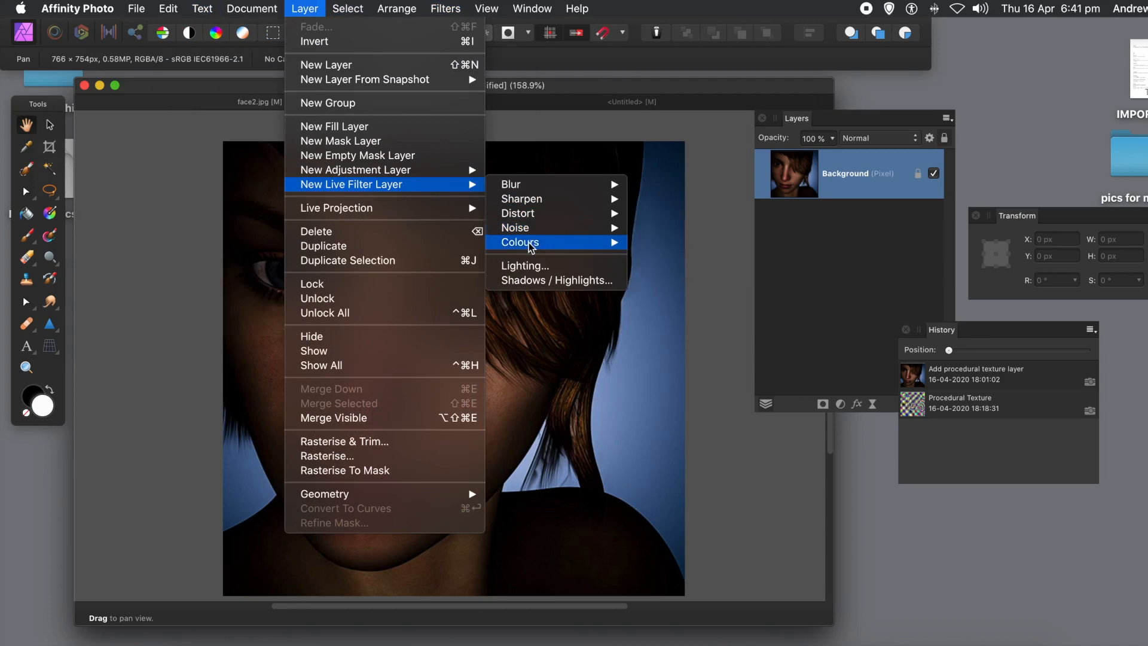
{"action": "mouse_move", "coordinate": [529, 242]}
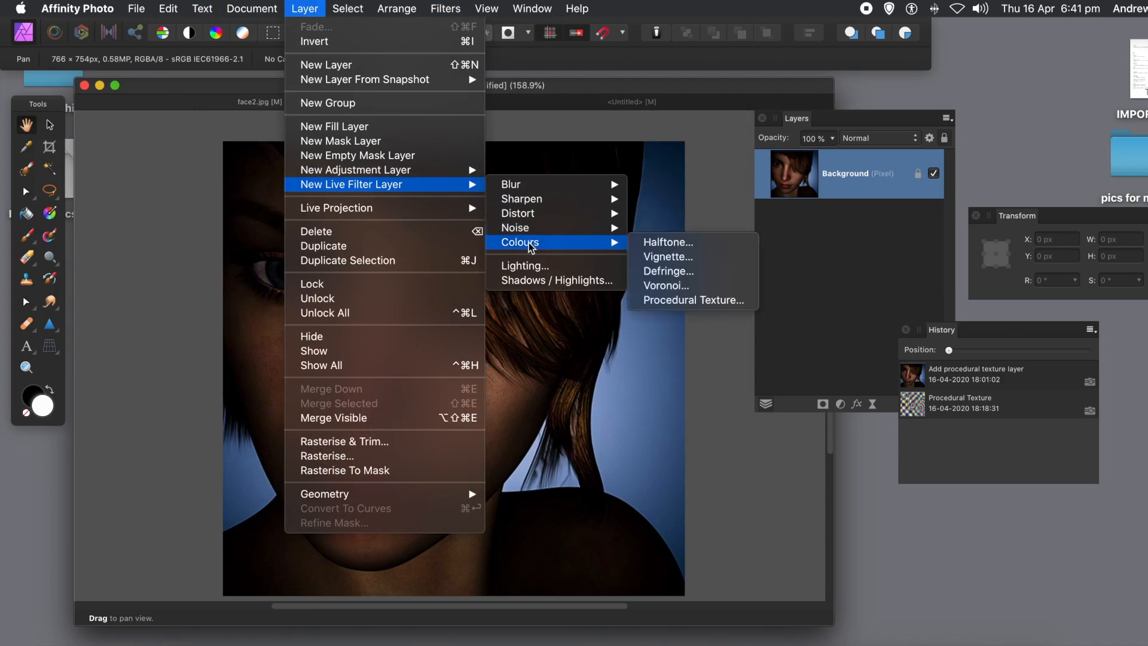
{"action": "left_click", "coordinate": [669, 301]}
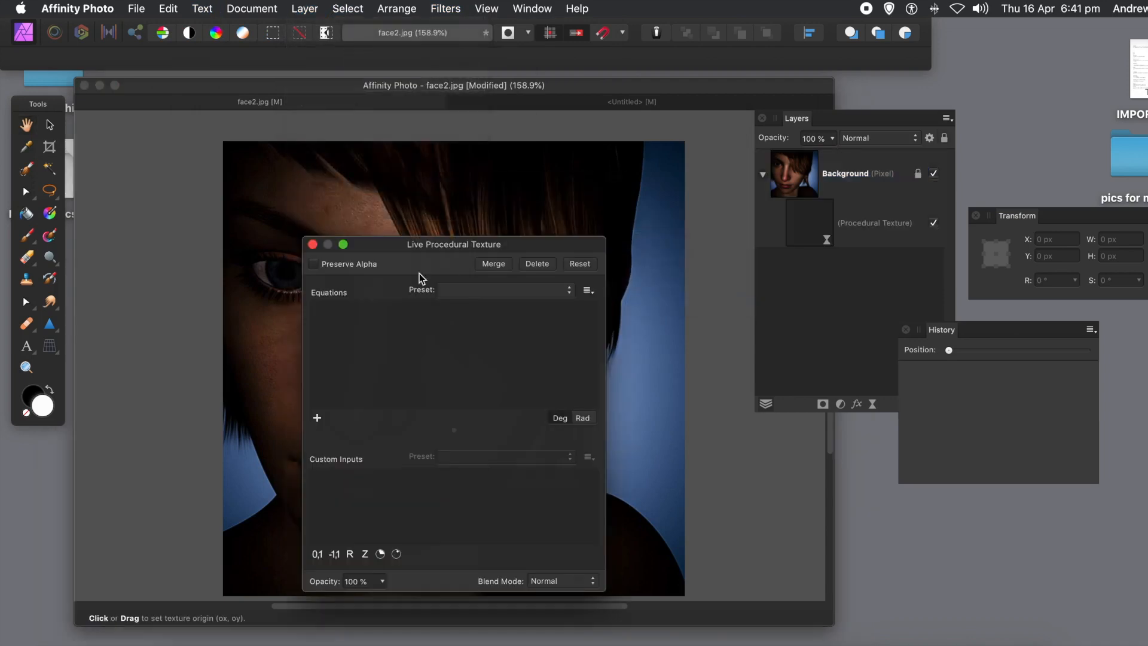
- Move the texture dialog off the face and apply the Colour 1 preset to the portrait
{"action": "left_click_drag", "start_coordinate": [419, 245], "coordinate": [613, 120]}
{"action": "left_click", "coordinate": [681, 169]}
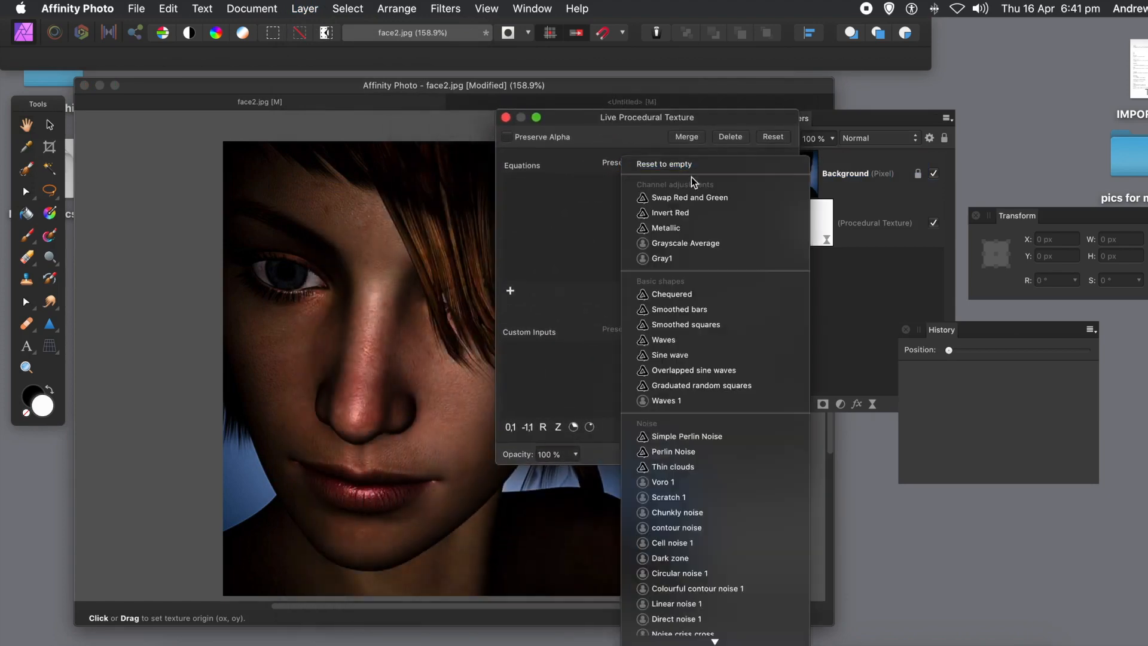
{"action": "mouse_move", "coordinate": [735, 641]}
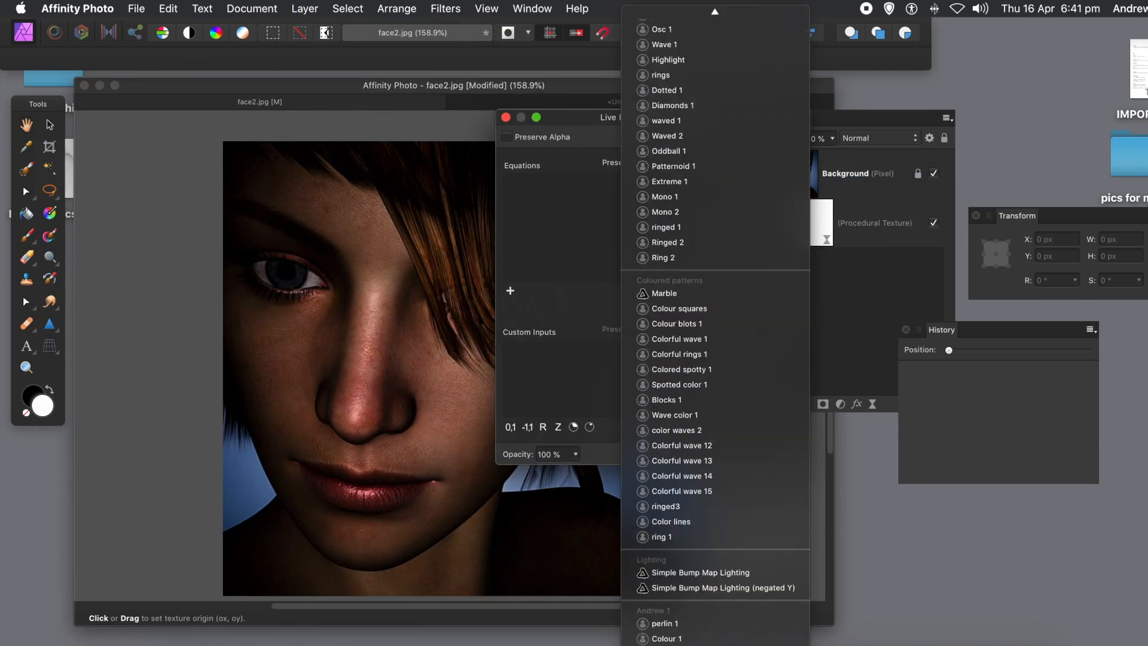
{"action": "left_click", "coordinate": [715, 637]}
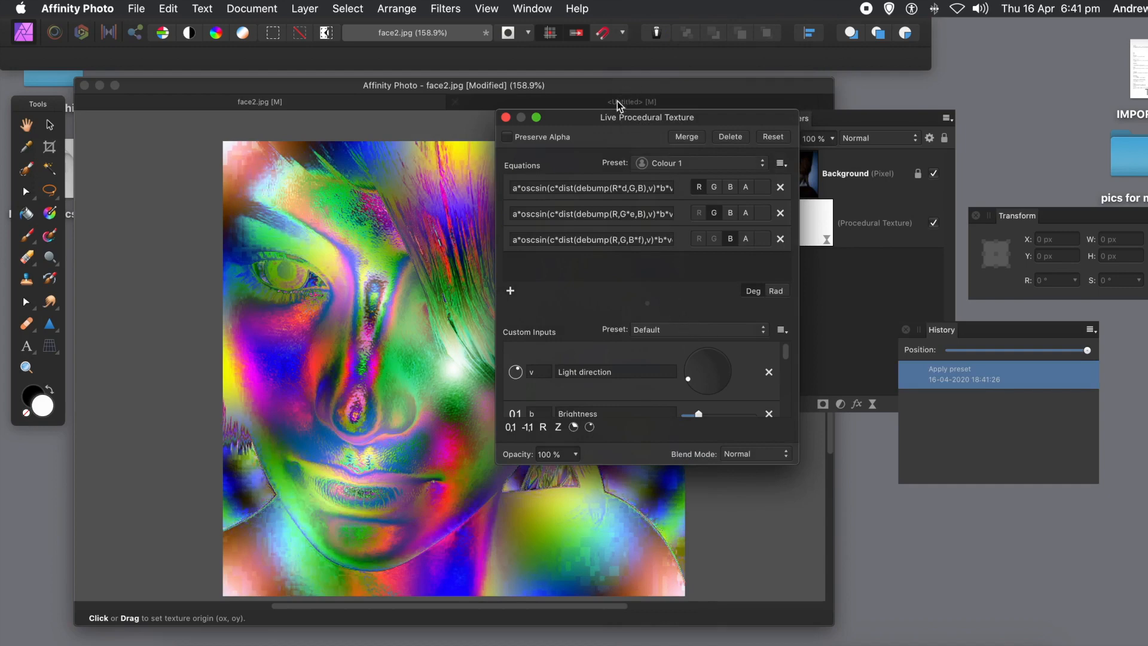
- Turn the Light direction toward the lower right and raise the Brightness to just over half of its range
{"action": "left_click_drag", "start_coordinate": [608, 118], "coordinate": [731, 136]}
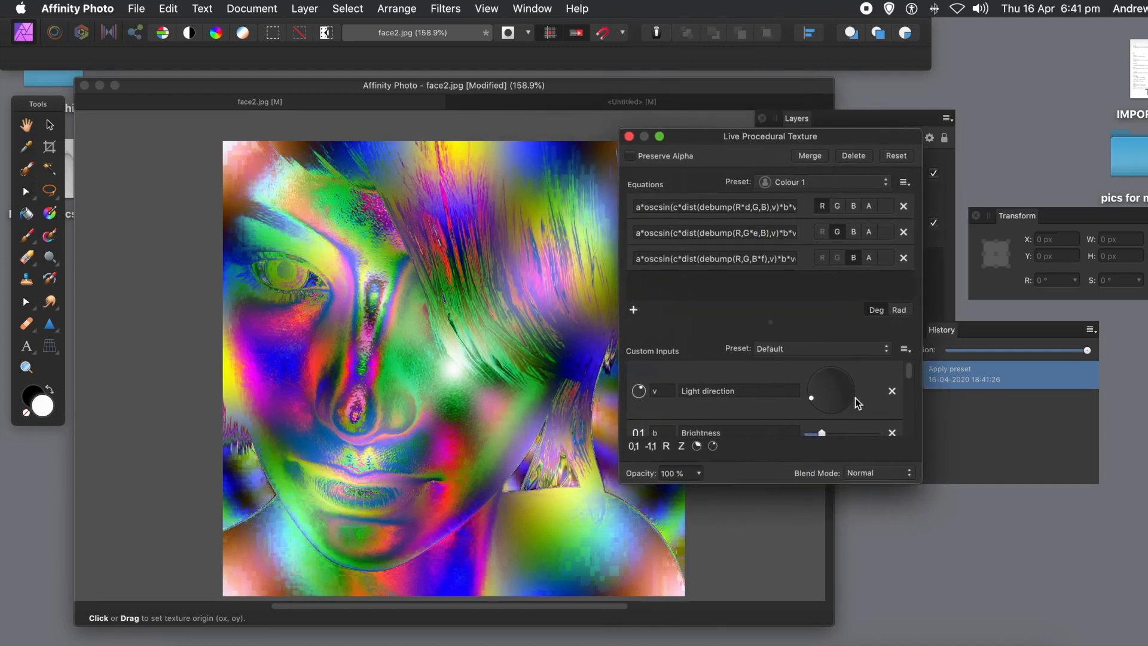
{"action": "left_click_drag", "start_coordinate": [813, 399], "coordinate": [852, 441]}
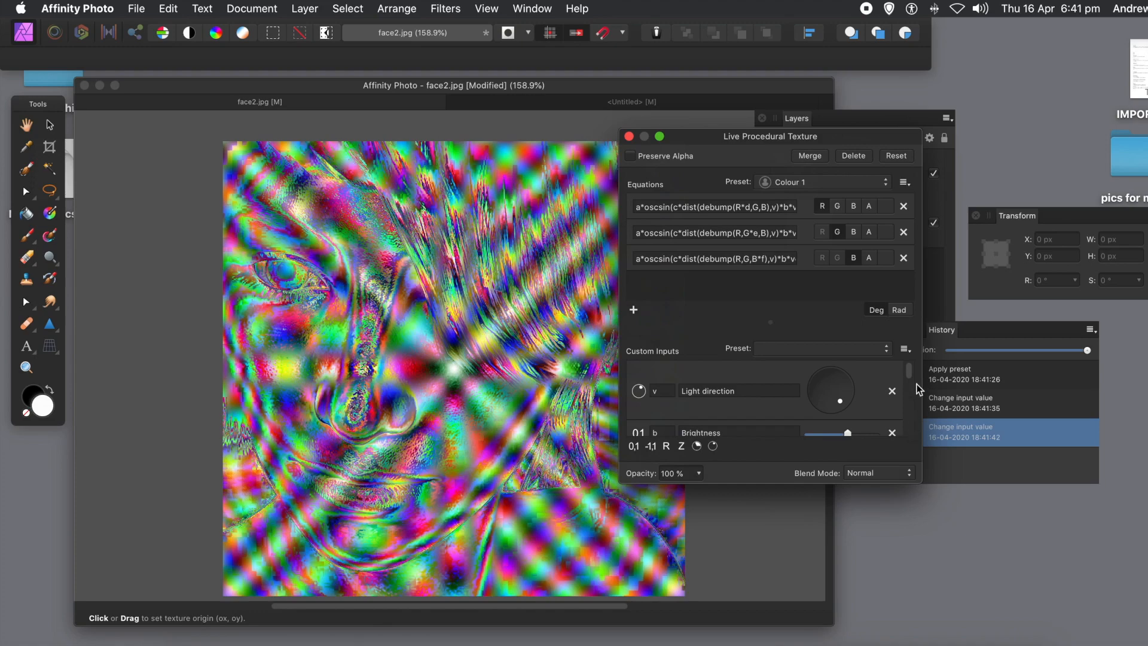
- Try the custom input a at 2 and at 1.5, and return it to 1
{"action": "left_click_drag", "start_coordinate": [907, 371], "coordinate": [910, 392]}
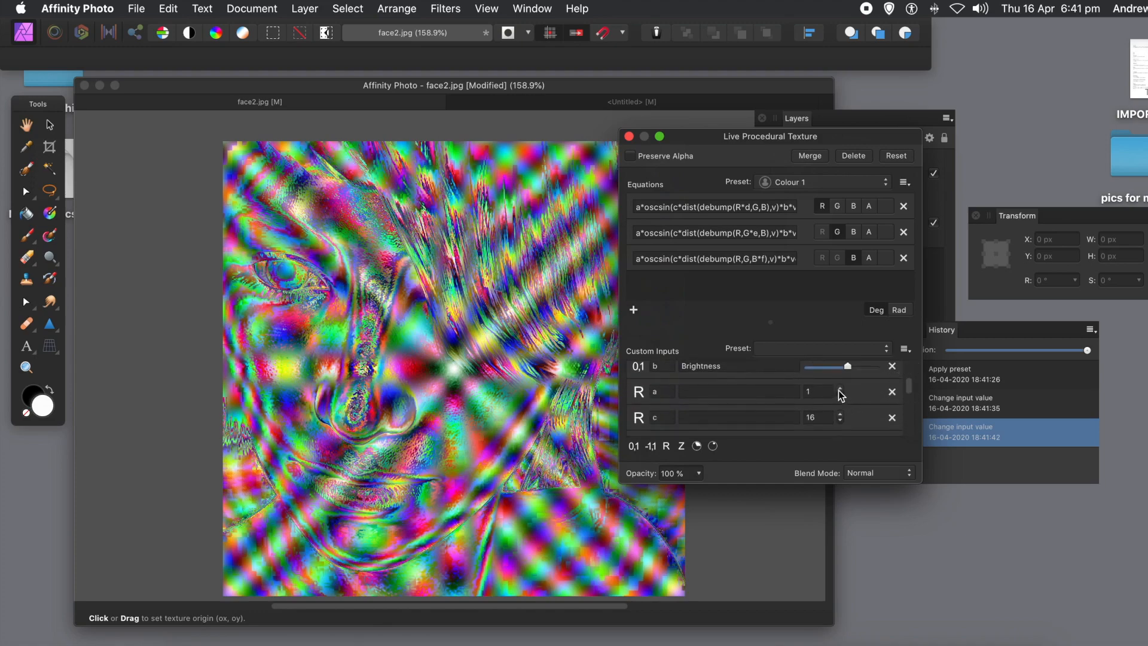
{"action": "left_click", "coordinate": [840, 388]}
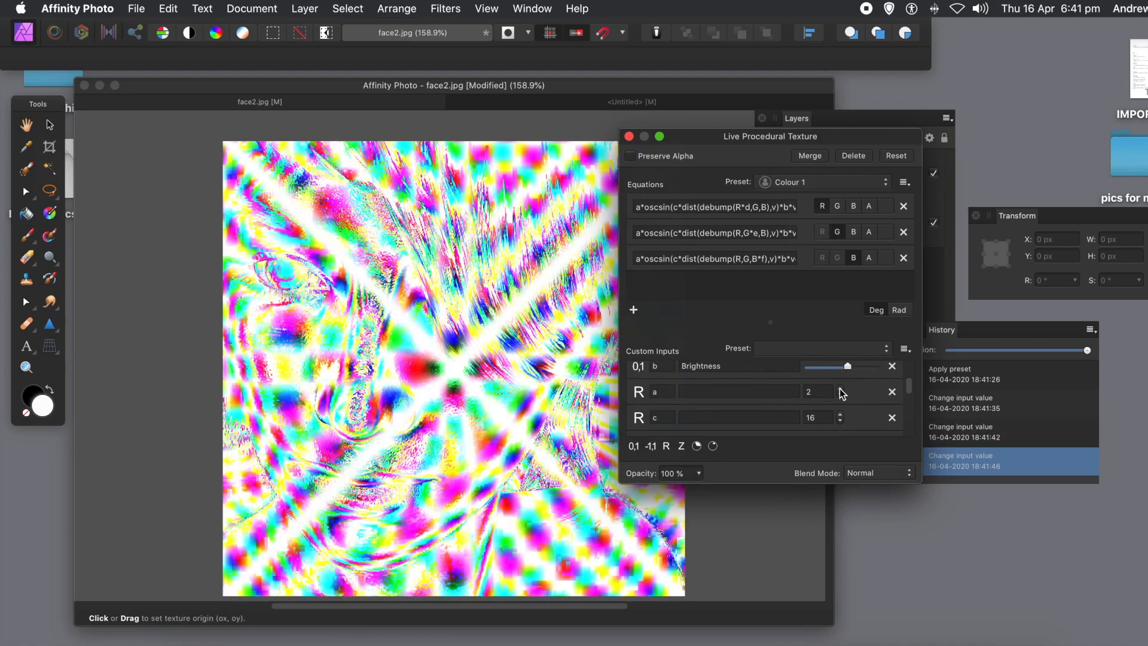
{"action": "left_click", "coordinate": [840, 395]}
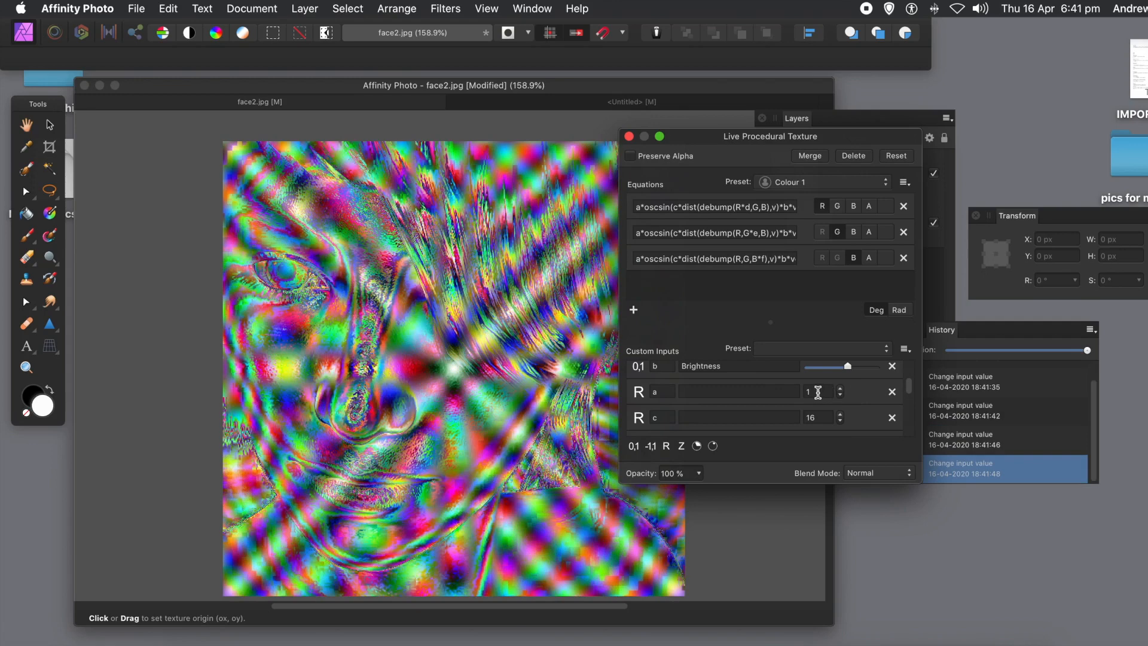
{"action": "left_click", "coordinate": [827, 392]}
{"action": "key", "text": "Tab"}
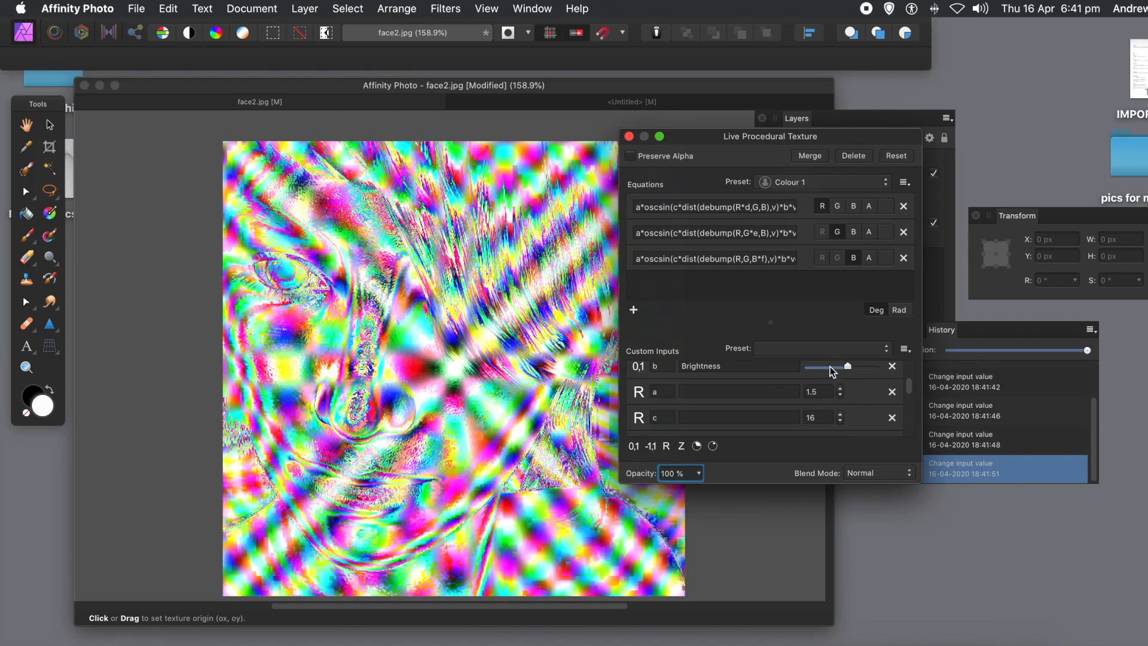
{"action": "left_click", "coordinate": [816, 392]}
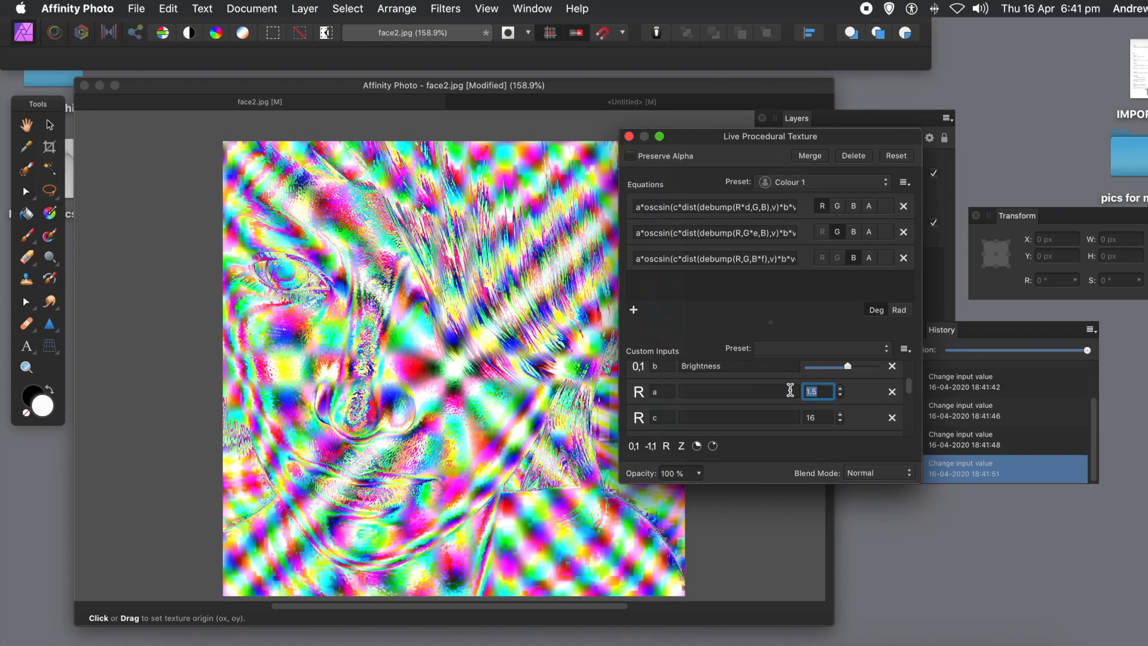
{"action": "type", "text": "1"}
{"action": "key", "text": "Tab"}
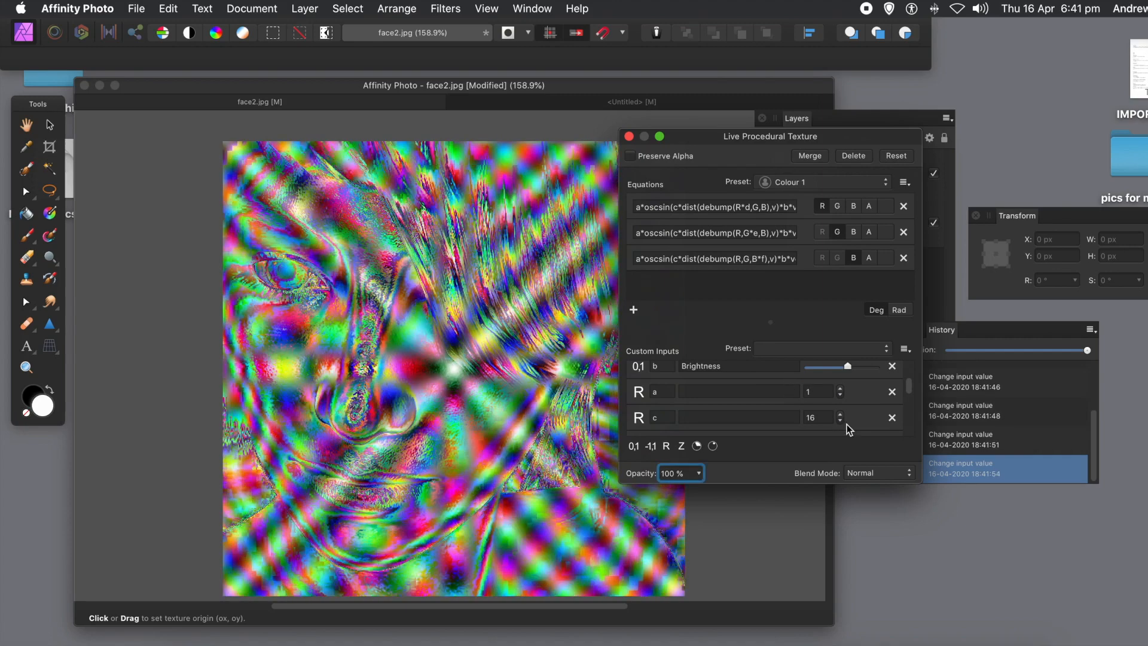
- Raise the custom input c to 23
{"action": "left_click", "coordinate": [841, 415]}
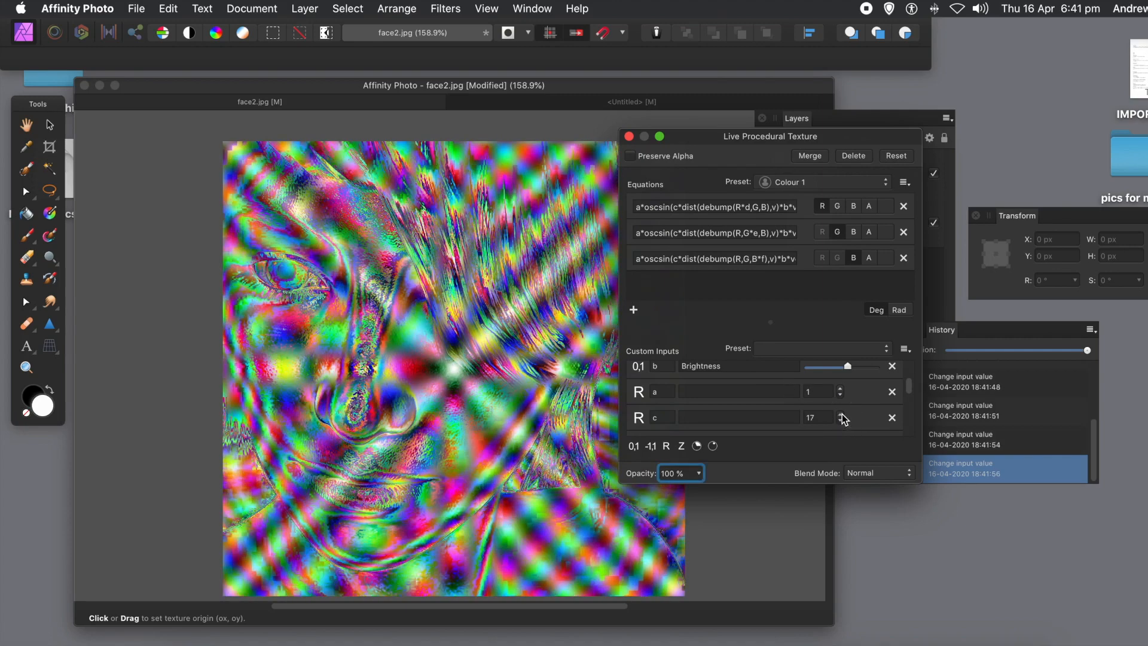
{"action": "left_click", "coordinate": [841, 415]}
{"action": "left_click", "coordinate": [841, 415]}
{"action": "left_click", "coordinate": [841, 414]}
{"action": "left_click", "coordinate": [841, 415]}
{"action": "left_click", "coordinate": [842, 414]}
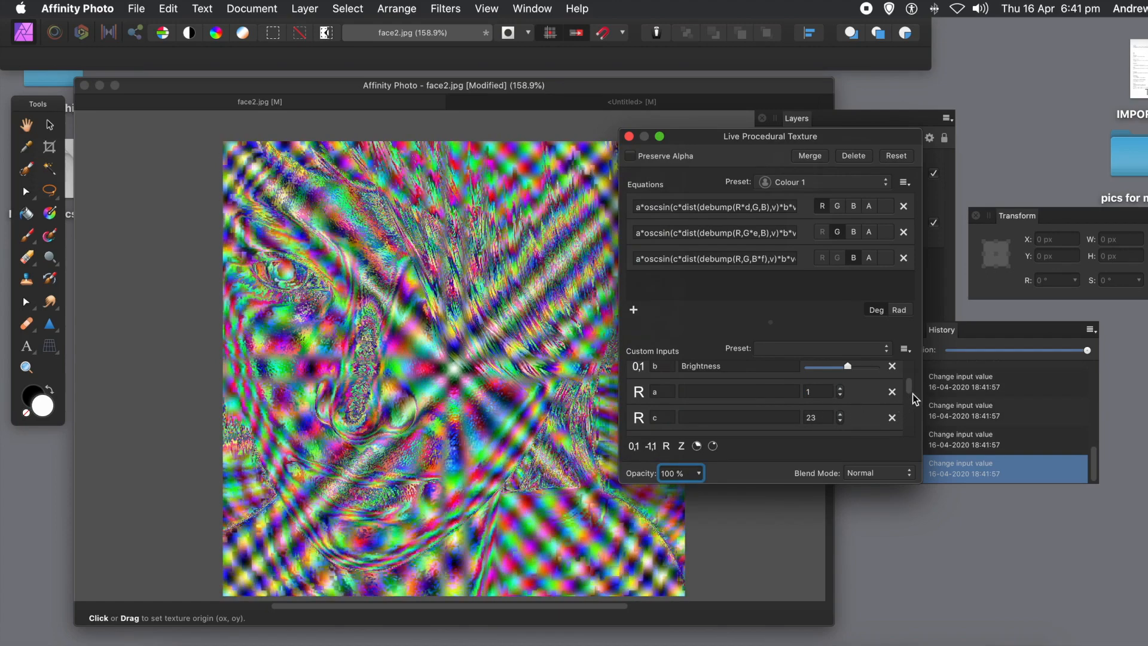
- Try higher values for the custom input d, and lower it to 3
{"action": "left_click_drag", "start_coordinate": [909, 388], "coordinate": [910, 404]}
{"action": "left_click", "coordinate": [841, 401]}
{"action": "left_click", "coordinate": [841, 400]}
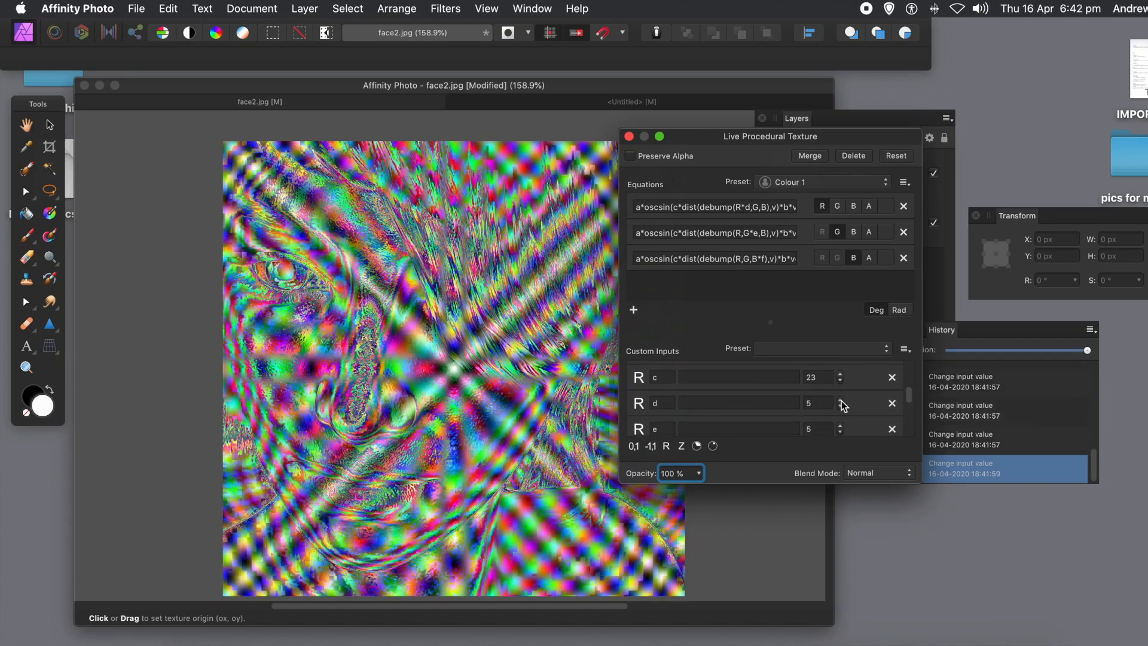
{"action": "left_click", "coordinate": [841, 400]}
{"action": "left_click", "coordinate": [841, 401]}
{"action": "left_click", "coordinate": [841, 401]}
{"action": "left_click", "coordinate": [841, 400]}
{"action": "left_click", "coordinate": [841, 401]}
{"action": "left_click", "coordinate": [841, 407]}
{"action": "left_click", "coordinate": [842, 408]}
{"action": "left_click", "coordinate": [842, 408]}
{"action": "left_click", "coordinate": [841, 408]}
{"action": "left_click", "coordinate": [841, 408]}
{"action": "left_click", "coordinate": [842, 408]}
{"action": "left_click", "coordinate": [842, 408]}
{"action": "left_click", "coordinate": [842, 407]}
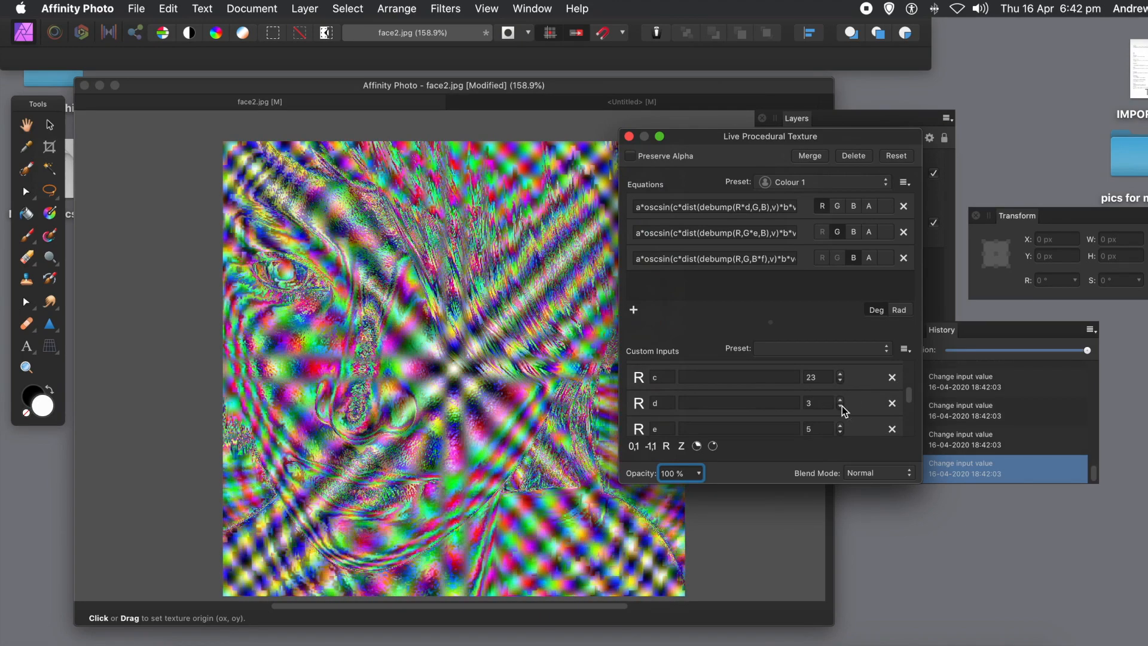
- Set the custom input e to 6 and the custom input f to 9
{"action": "left_click", "coordinate": [840, 425]}
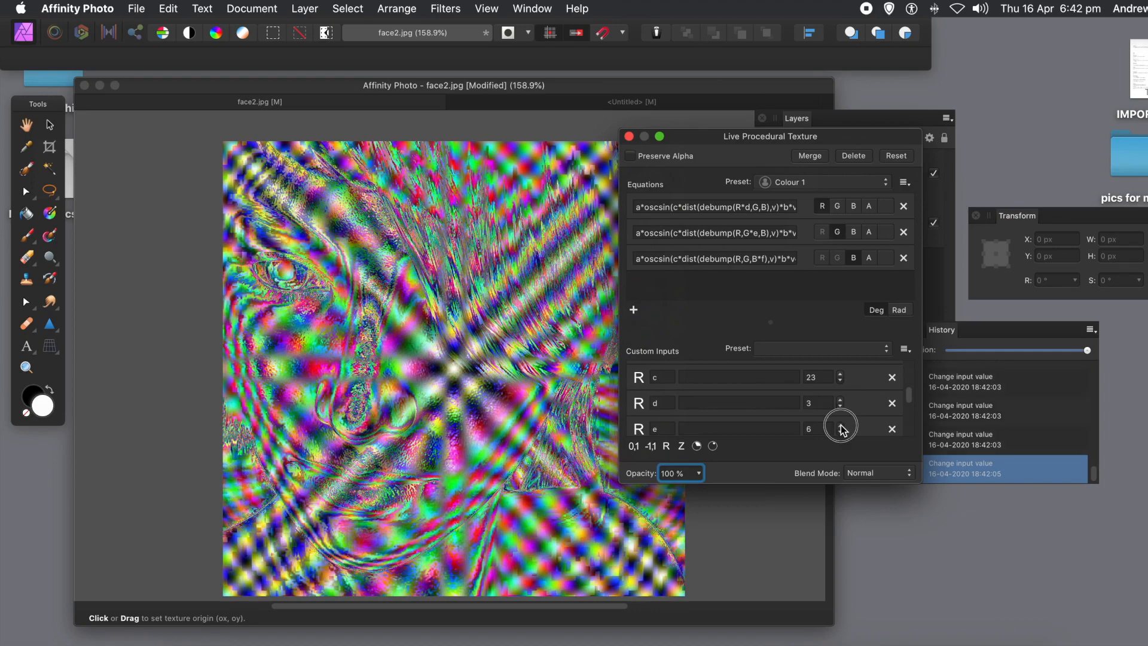
{"action": "left_click_drag", "start_coordinate": [911, 400], "coordinate": [904, 417]}
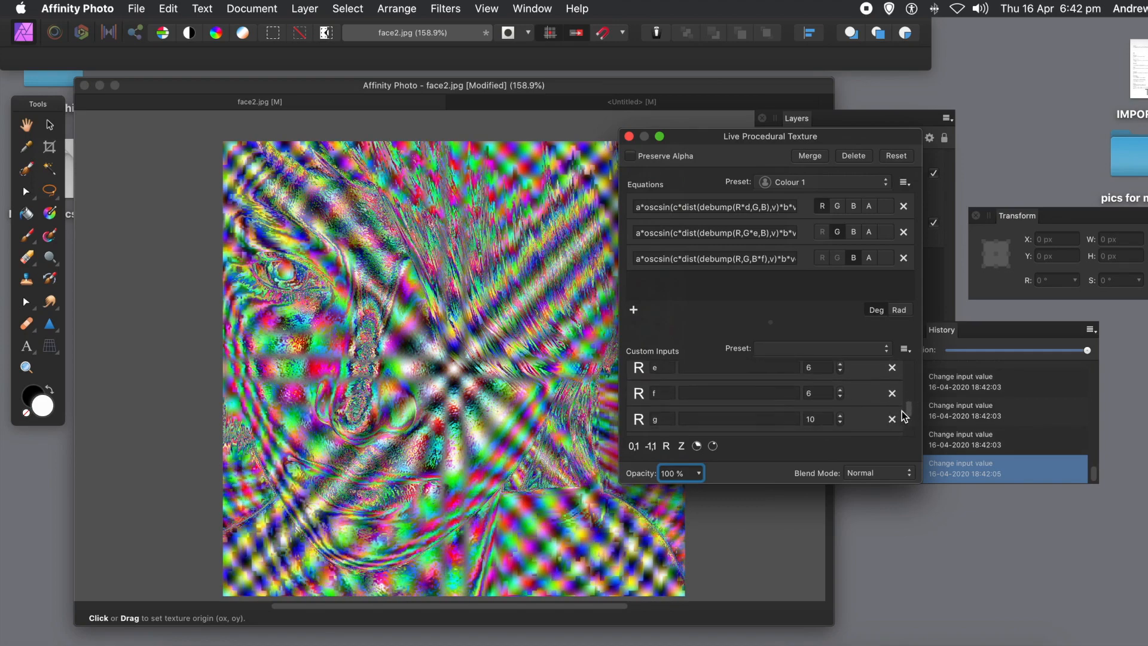
{"action": "left_click", "coordinate": [842, 392]}
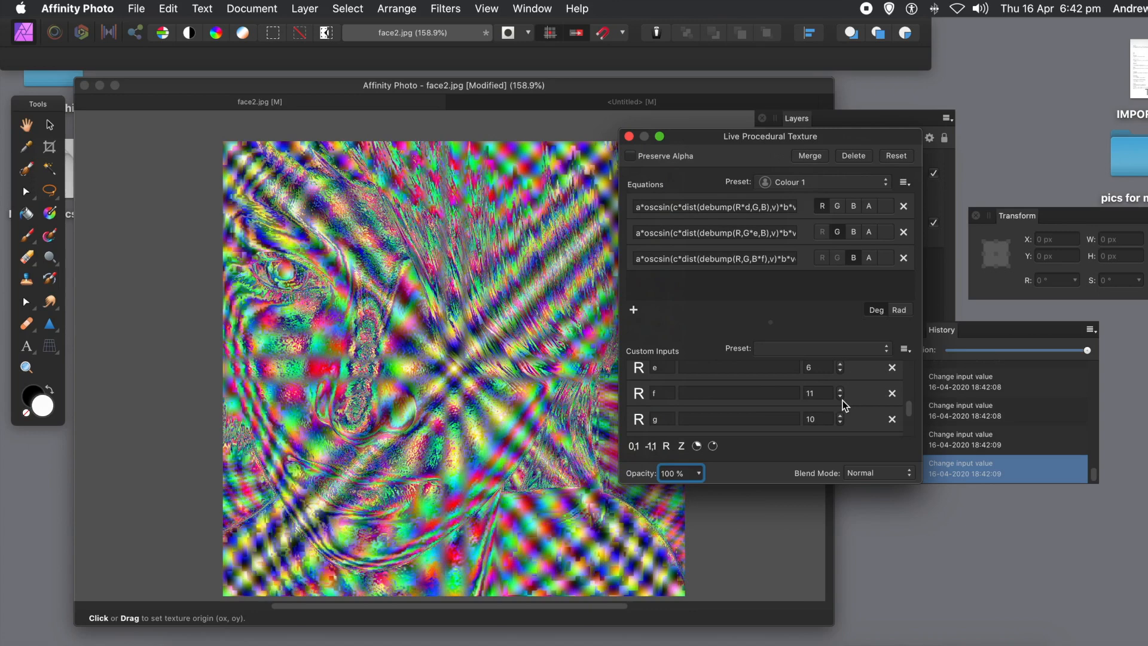
{"action": "double_click", "coordinate": [840, 397]}
- Lower the custom input g to 6
{"action": "double_click", "coordinate": [841, 422]}
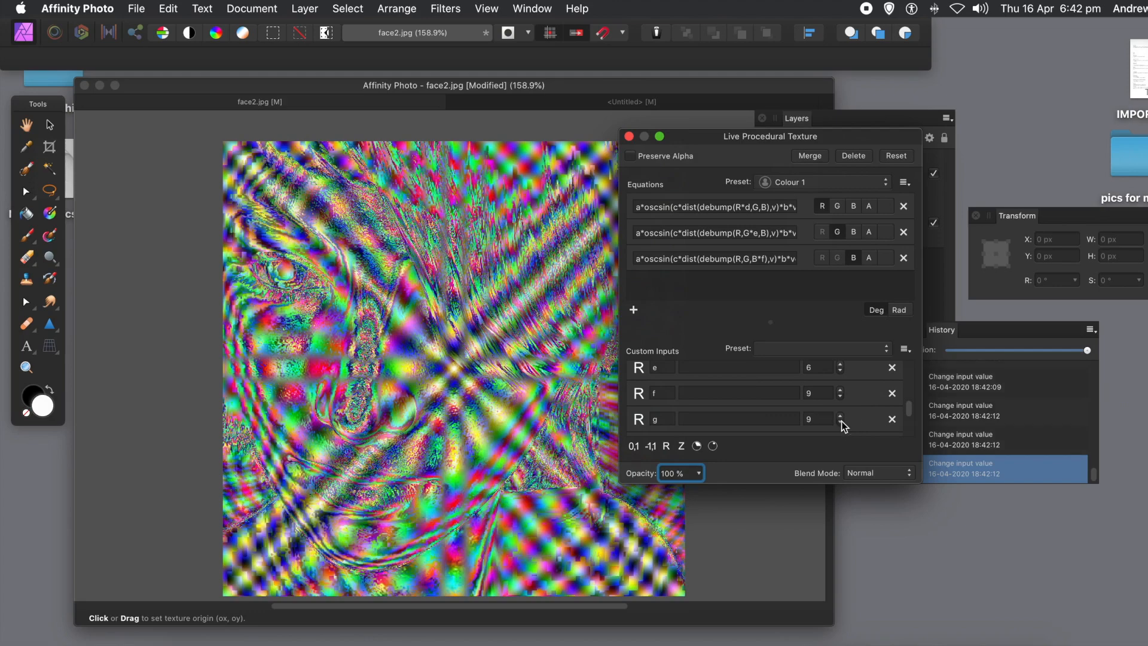
{"action": "left_click", "coordinate": [841, 421]}
{"action": "left_click", "coordinate": [842, 421]}
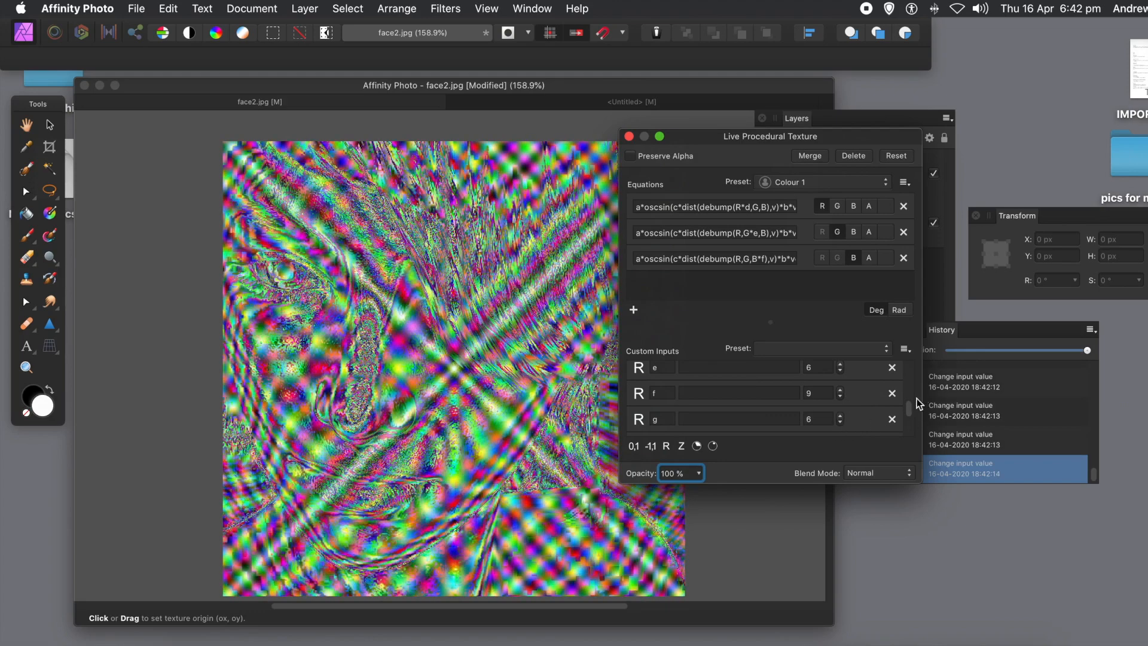
- Try the custom input h at 7, and raise it to 14
{"action": "scroll", "coordinate": [909, 413], "scroll_direction": "down", "scroll_amount": 2}
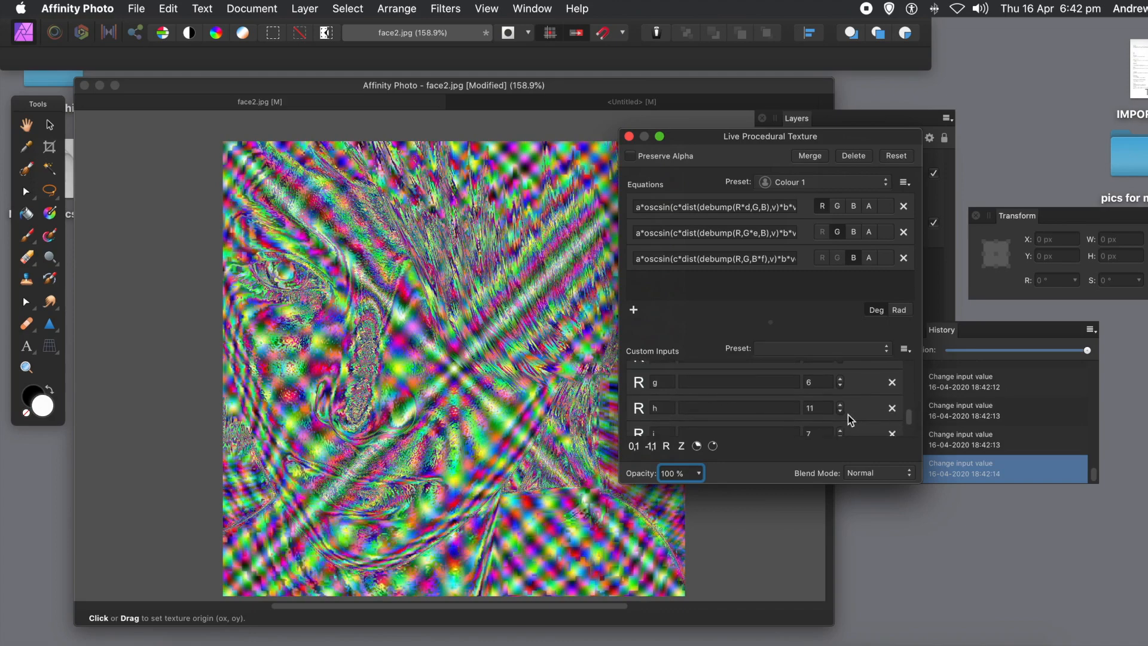
{"action": "left_click", "coordinate": [841, 412]}
{"action": "left_click", "coordinate": [841, 412]}
{"action": "left_click", "coordinate": [841, 412]}
{"action": "left_click", "coordinate": [840, 411]}
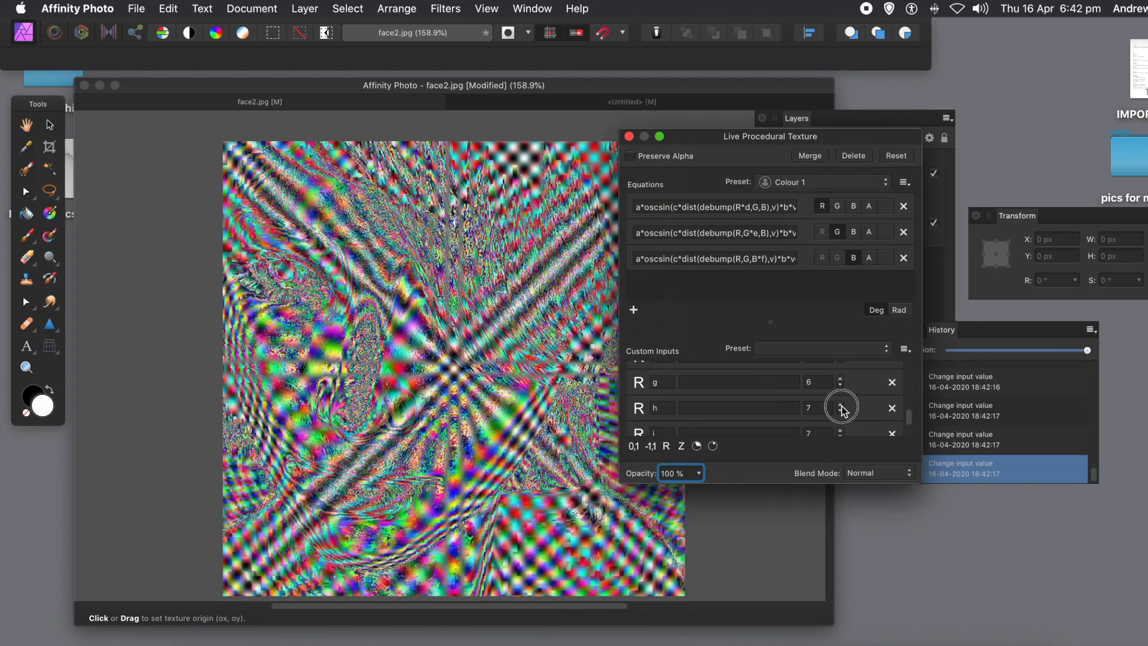
{"action": "left_click", "coordinate": [841, 405]}
{"action": "left_click", "coordinate": [841, 405]}
{"action": "left_click", "coordinate": [841, 405]}
{"action": "left_click", "coordinate": [841, 406]}
{"action": "left_click", "coordinate": [841, 405]}
- Widen the texture dialog to show the full equations and raise the custom input i to 11
{"action": "left_click_drag", "start_coordinate": [923, 293], "coordinate": [1013, 294]}
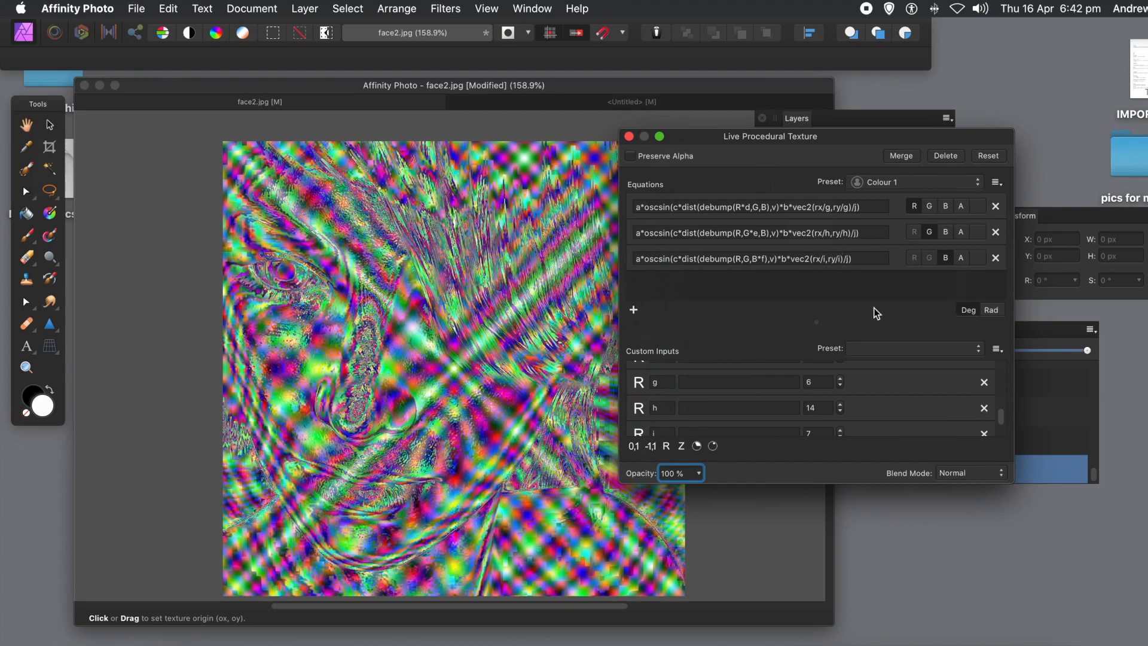
{"action": "left_click_drag", "start_coordinate": [1003, 414], "coordinate": [1004, 431]}
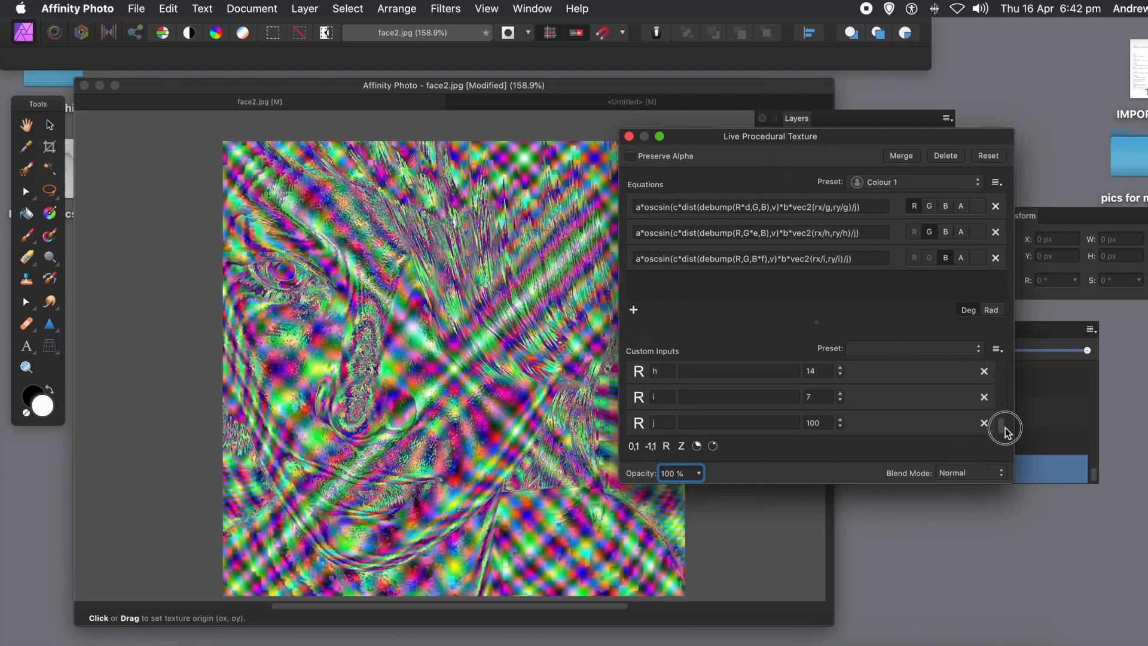
{"action": "left_click", "coordinate": [840, 393]}
{"action": "left_click", "coordinate": [840, 393]}
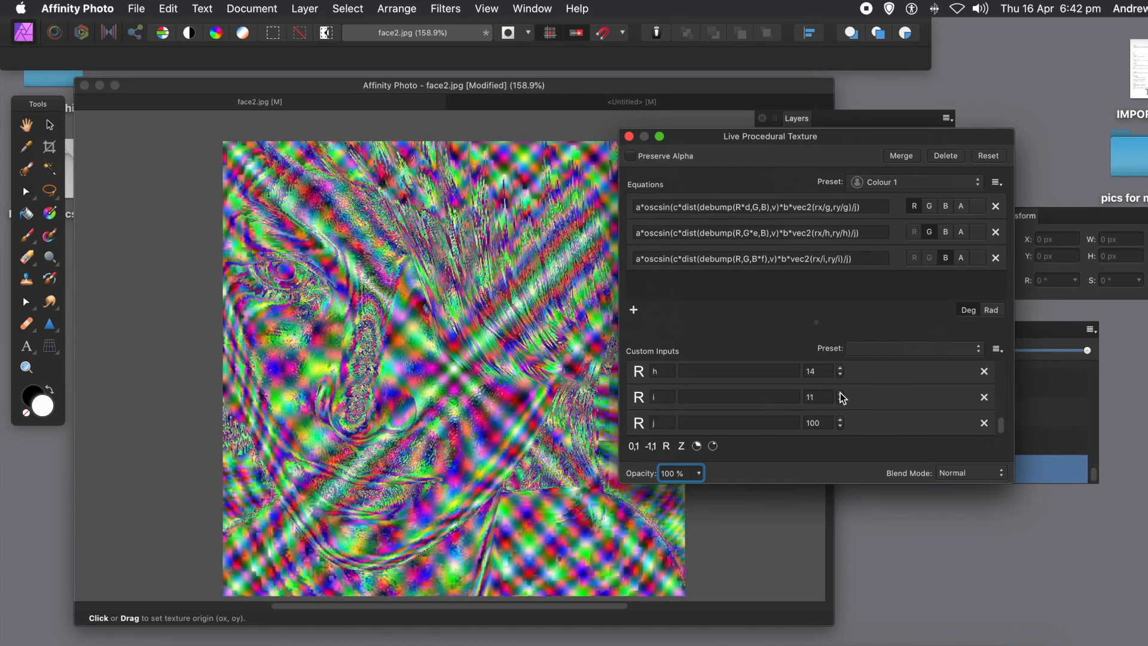
- Lower the custom input j to 88 and have the custom input h at 11
{"action": "left_click", "coordinate": [841, 425]}
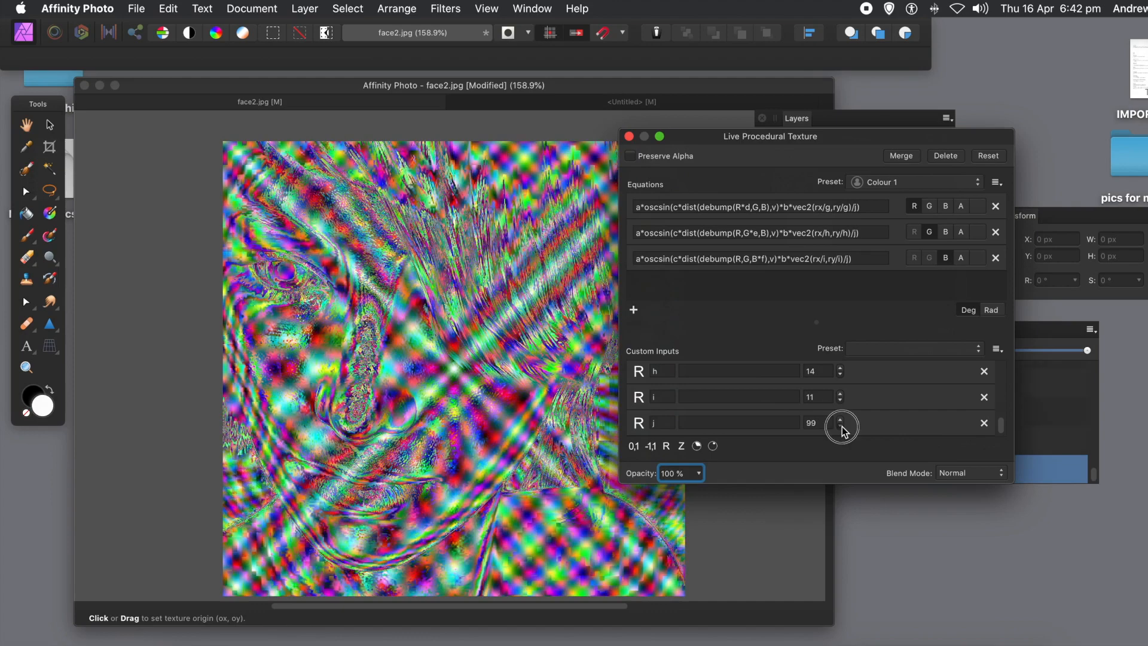
{"action": "left_click", "coordinate": [841, 426]}
{"action": "left_click", "coordinate": [841, 426]}
{"action": "left_click", "coordinate": [841, 426]}
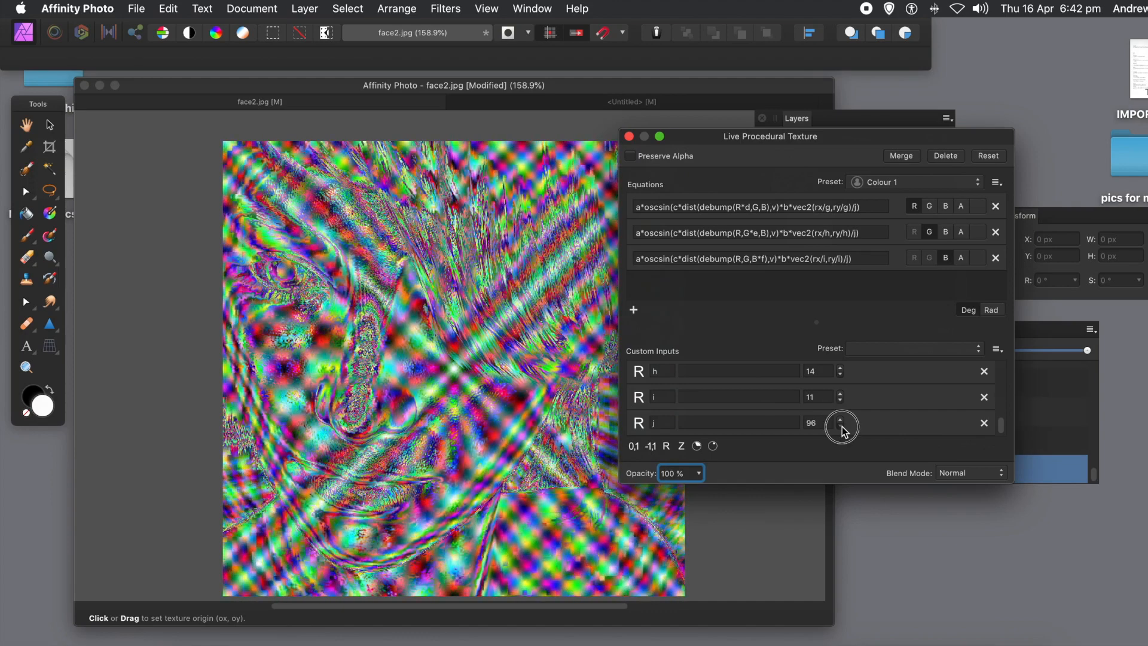
{"action": "left_click", "coordinate": [841, 426]}
{"action": "left_click", "coordinate": [841, 425]}
{"action": "left_click", "coordinate": [841, 426]}
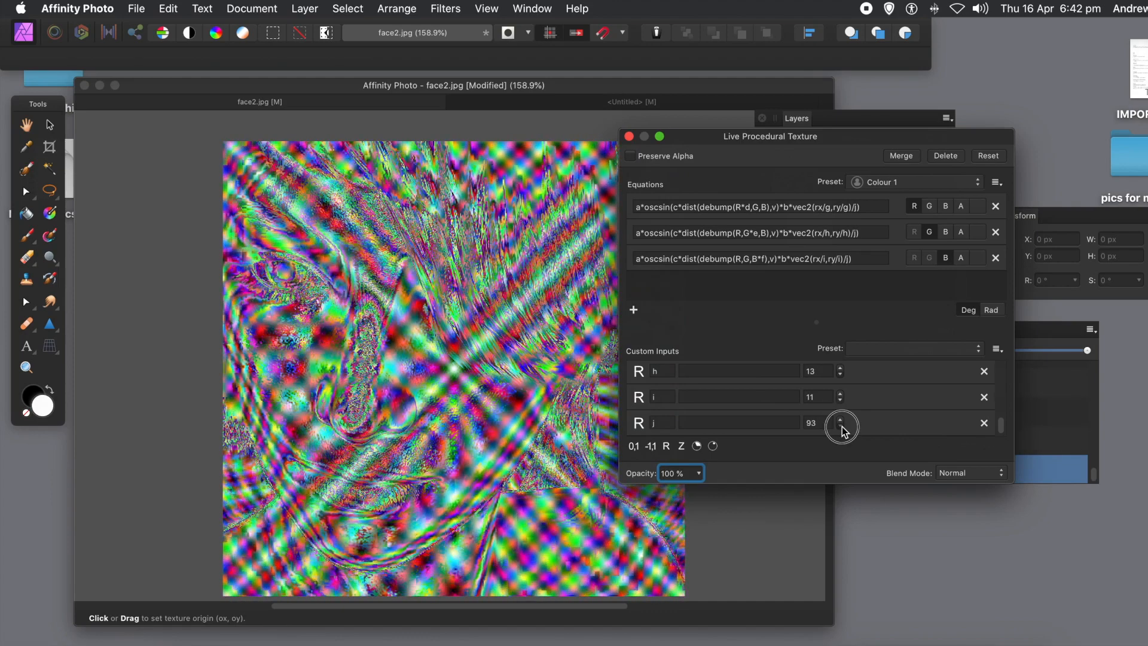
{"action": "left_click", "coordinate": [841, 425]}
{"action": "left_click", "coordinate": [841, 425]}
{"action": "left_click", "coordinate": [841, 426]}
{"action": "left_click", "coordinate": [842, 425]}
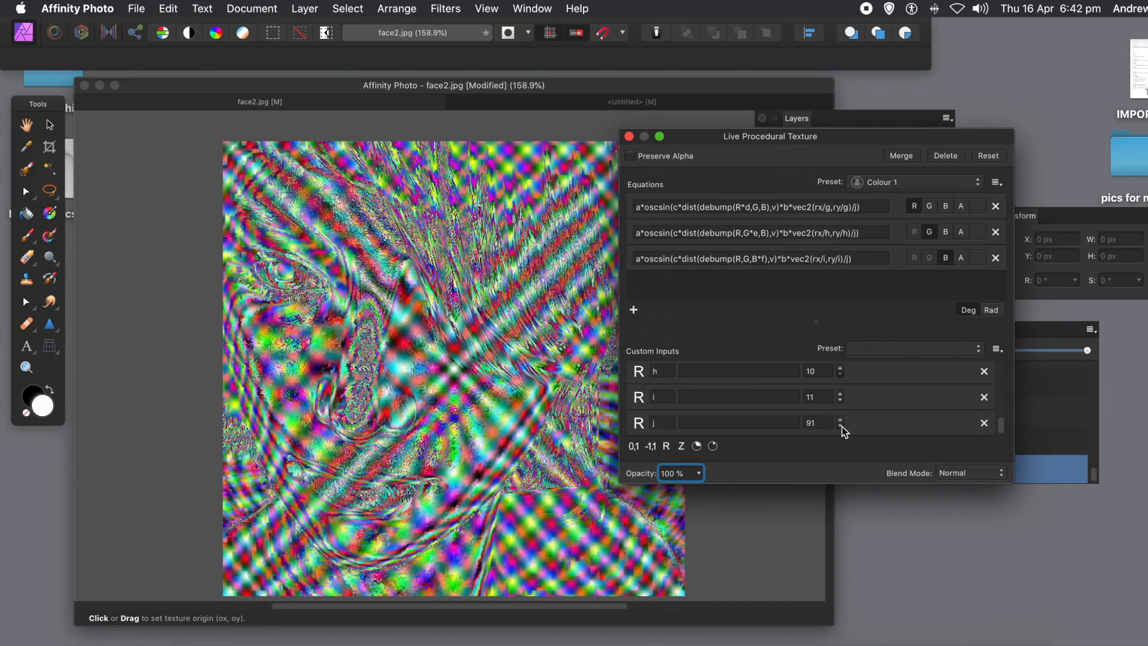
{"action": "left_click", "coordinate": [841, 426]}
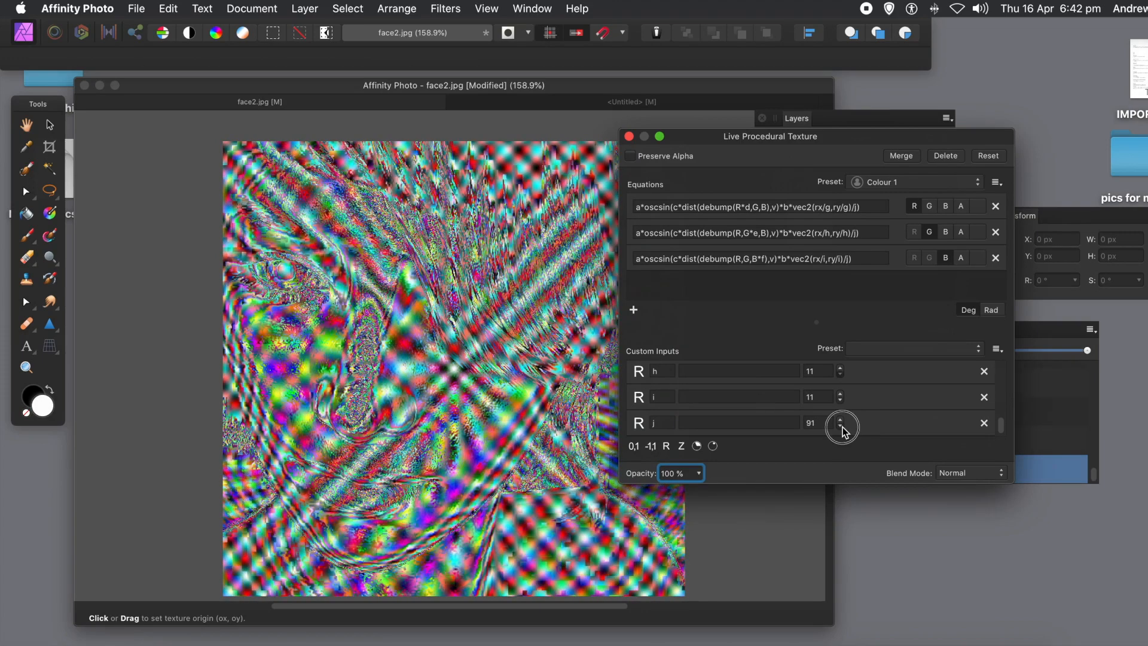
{"action": "left_click", "coordinate": [842, 426]}
{"action": "left_click", "coordinate": [842, 426]}
{"action": "left_click", "coordinate": [841, 426]}
- Move the texture origin down beside the nose and turn the Light direction toward the lower left
{"action": "left_click_drag", "start_coordinate": [431, 363], "coordinate": [358, 413]}
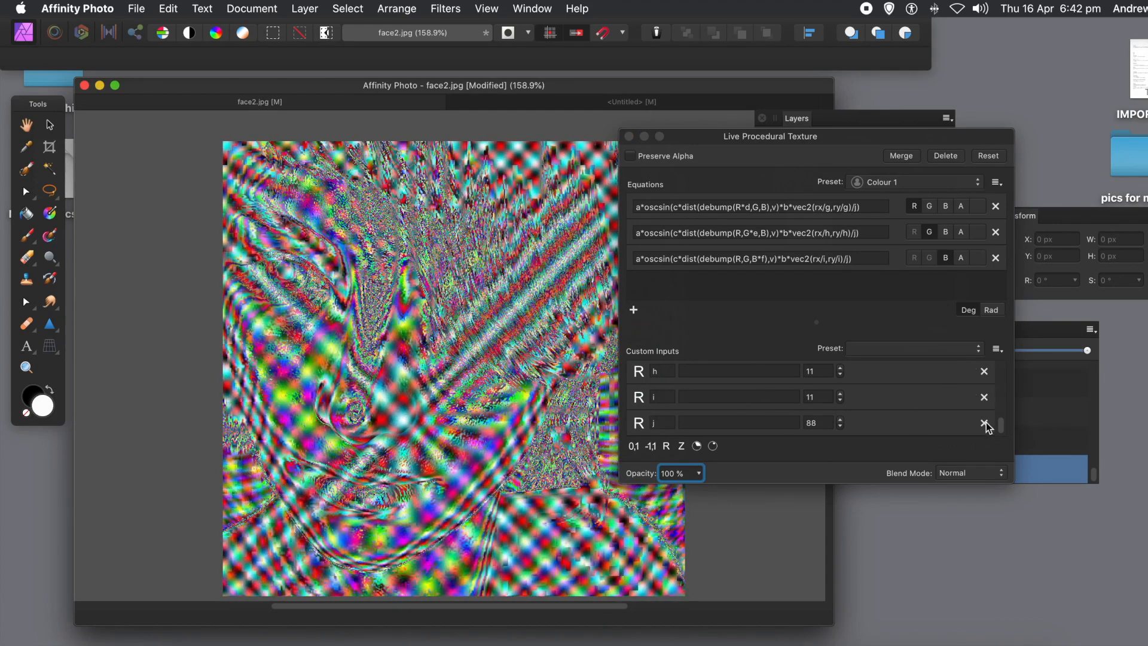
{"action": "left_click_drag", "start_coordinate": [999, 424], "coordinate": [1007, 359]}
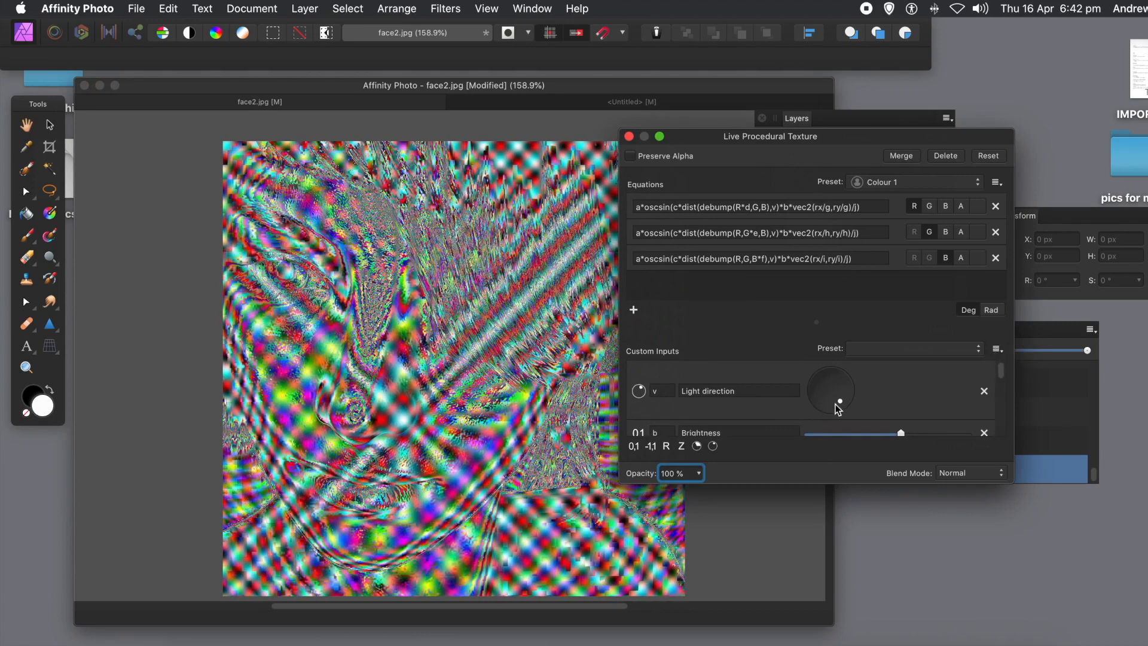
{"action": "left_click_drag", "start_coordinate": [841, 400], "coordinate": [809, 400]}
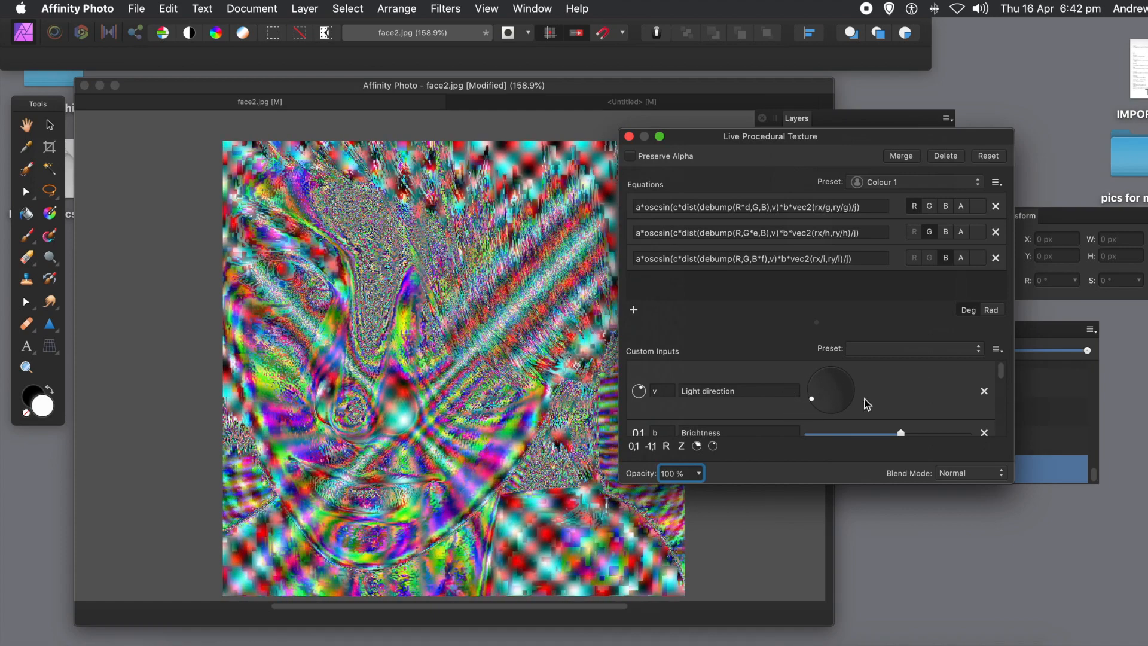
- Try the Darken, Multiply, Linear Burn and Lighten blend modes on the portrait's texture
{"action": "left_click", "coordinate": [962, 474]}
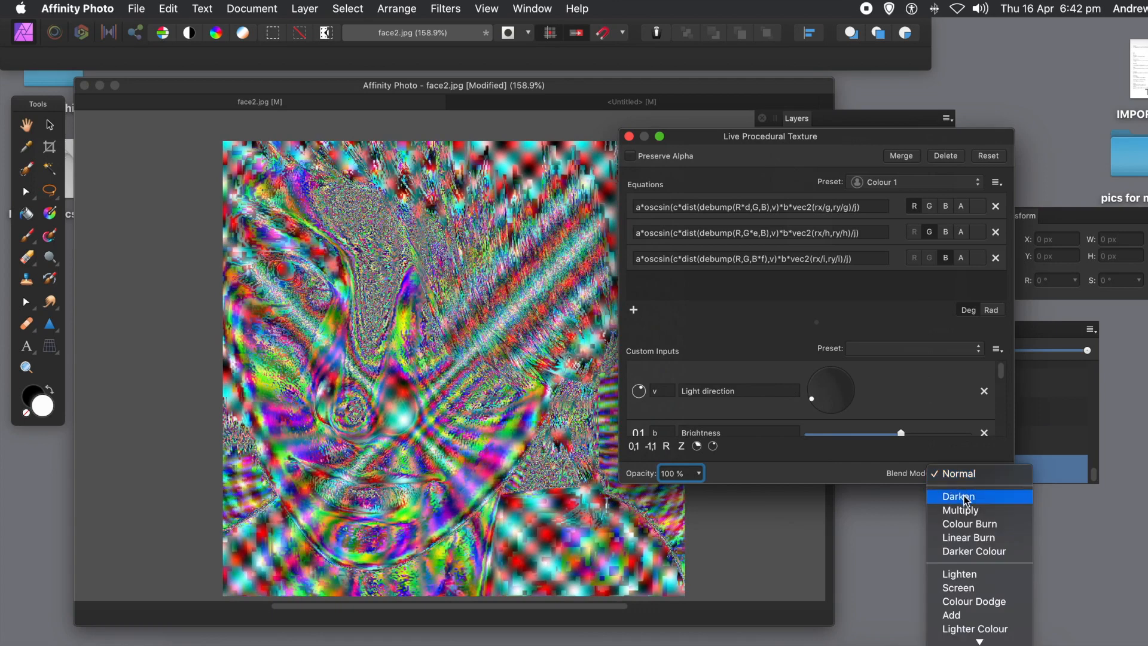
{"action": "left_click", "coordinate": [965, 499]}
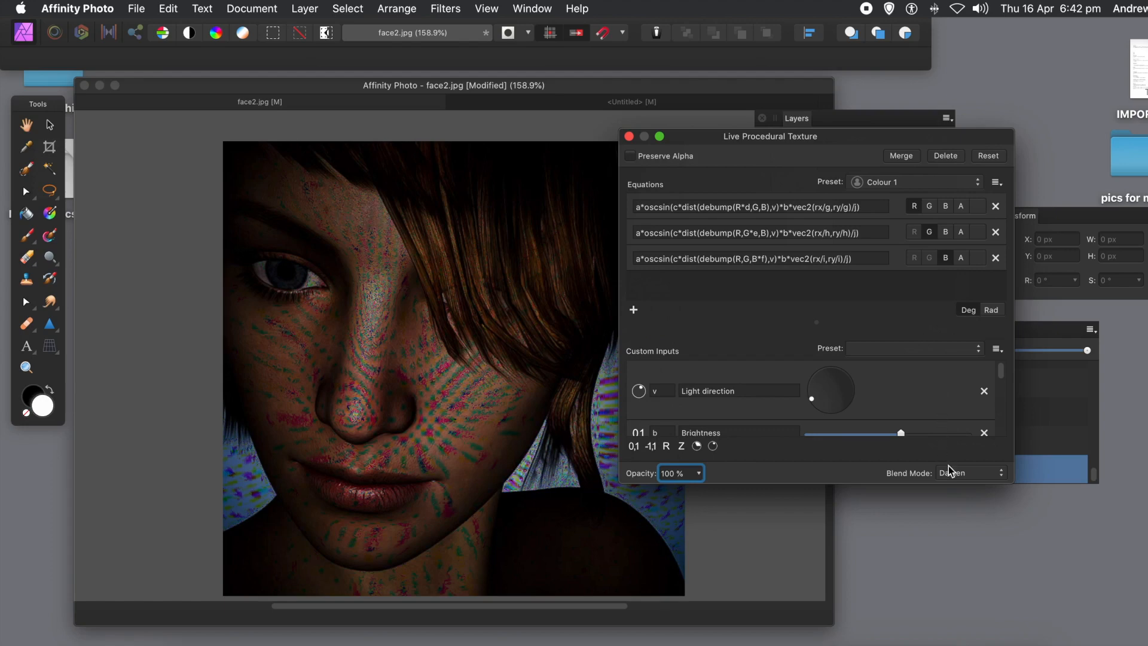
{"action": "left_click", "coordinate": [952, 472]}
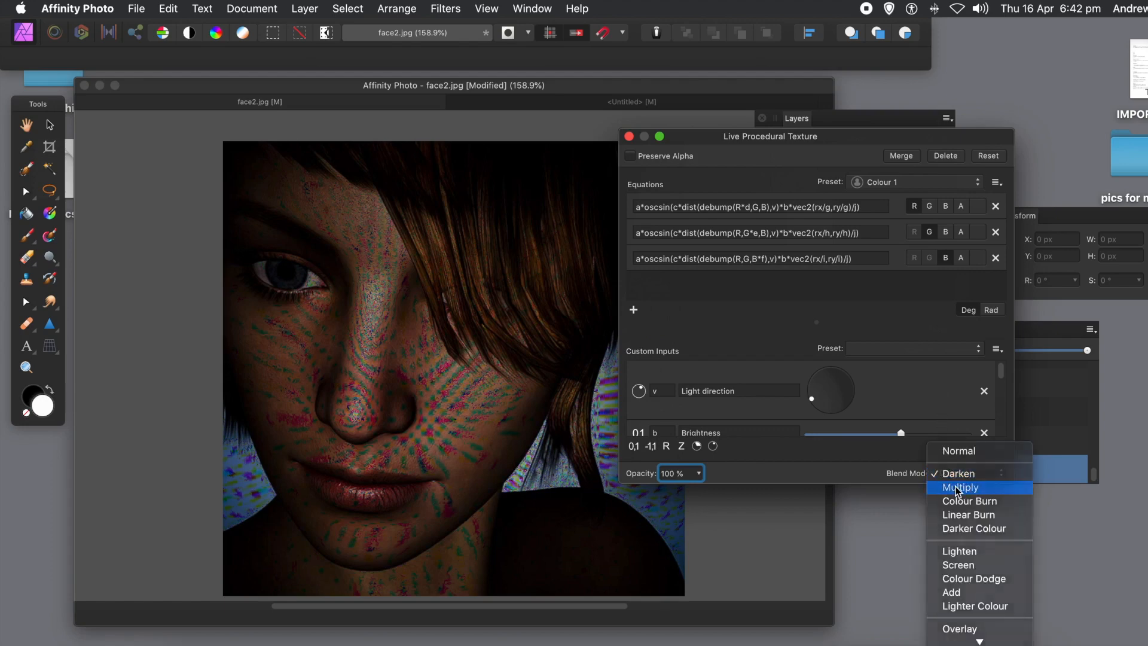
{"action": "left_click", "coordinate": [955, 487]}
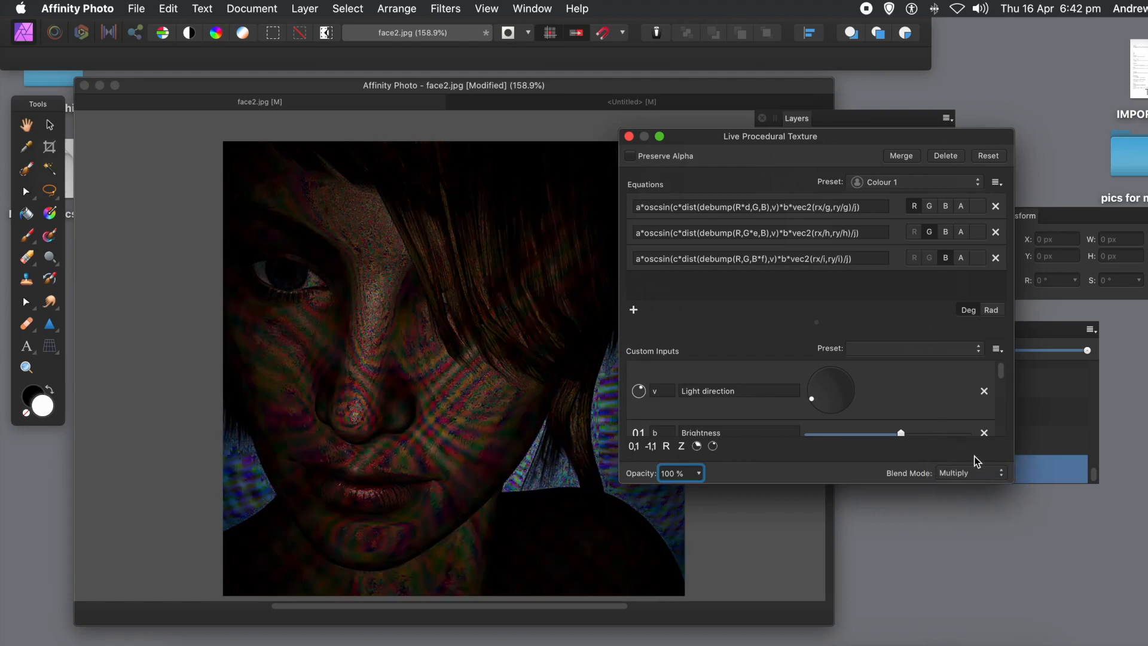
{"action": "left_click", "coordinate": [961, 473]}
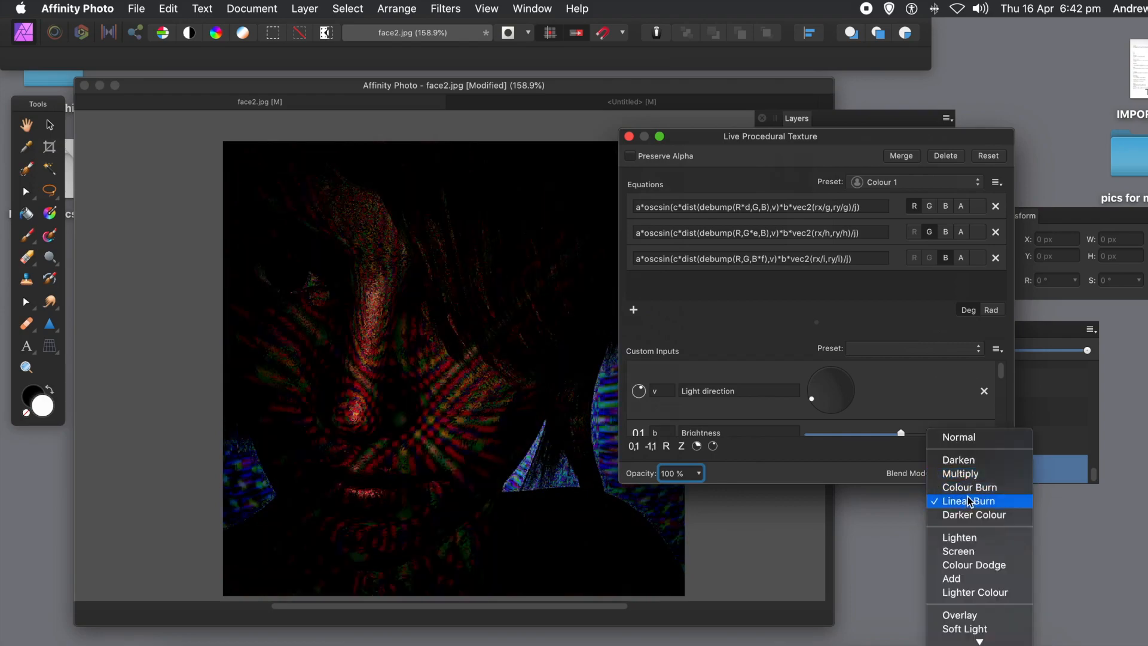
{"action": "left_click", "coordinate": [974, 539]}
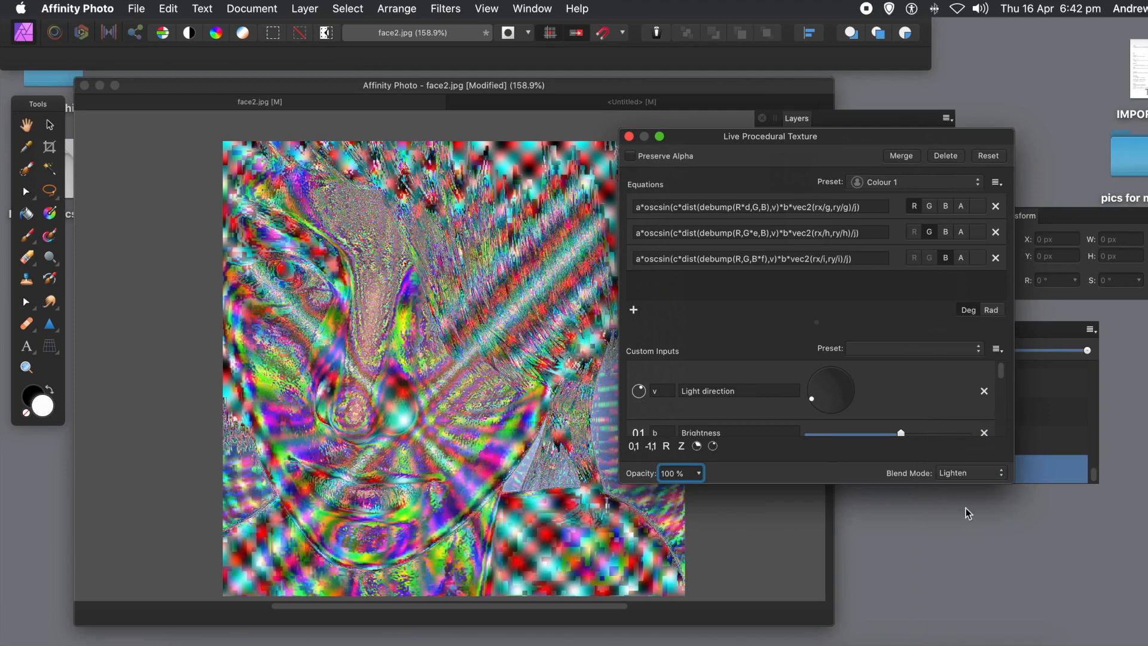
- Try the Overlay, Soft Light and Difference blend modes on the portrait's texture
{"action": "left_click", "coordinate": [946, 475]}
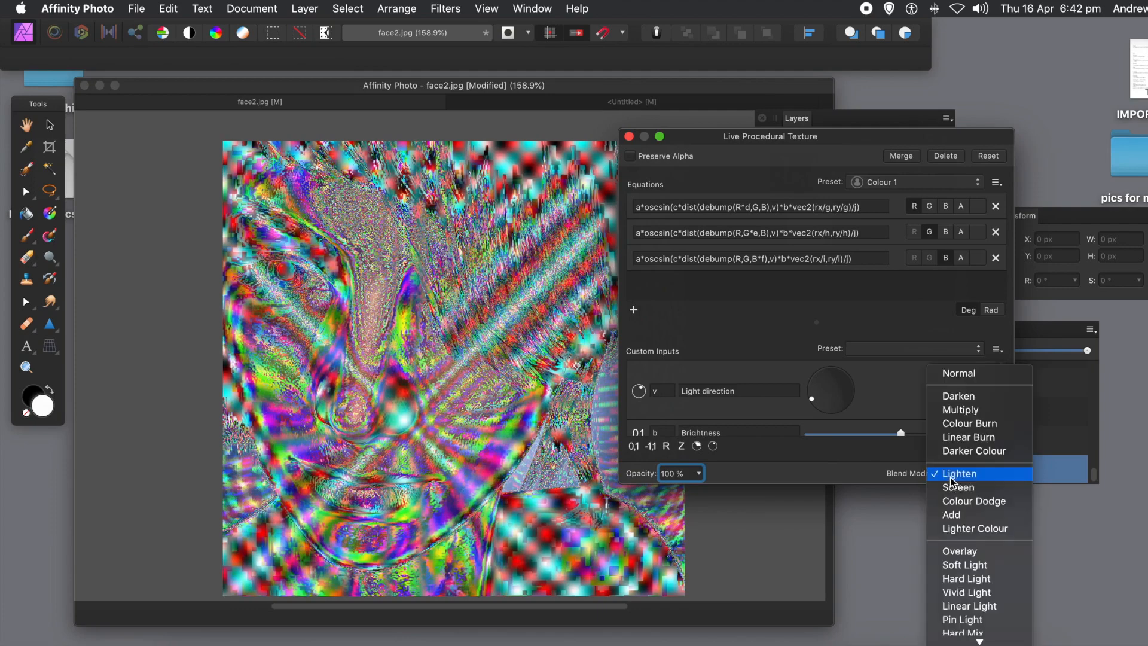
{"action": "left_click", "coordinate": [969, 550]}
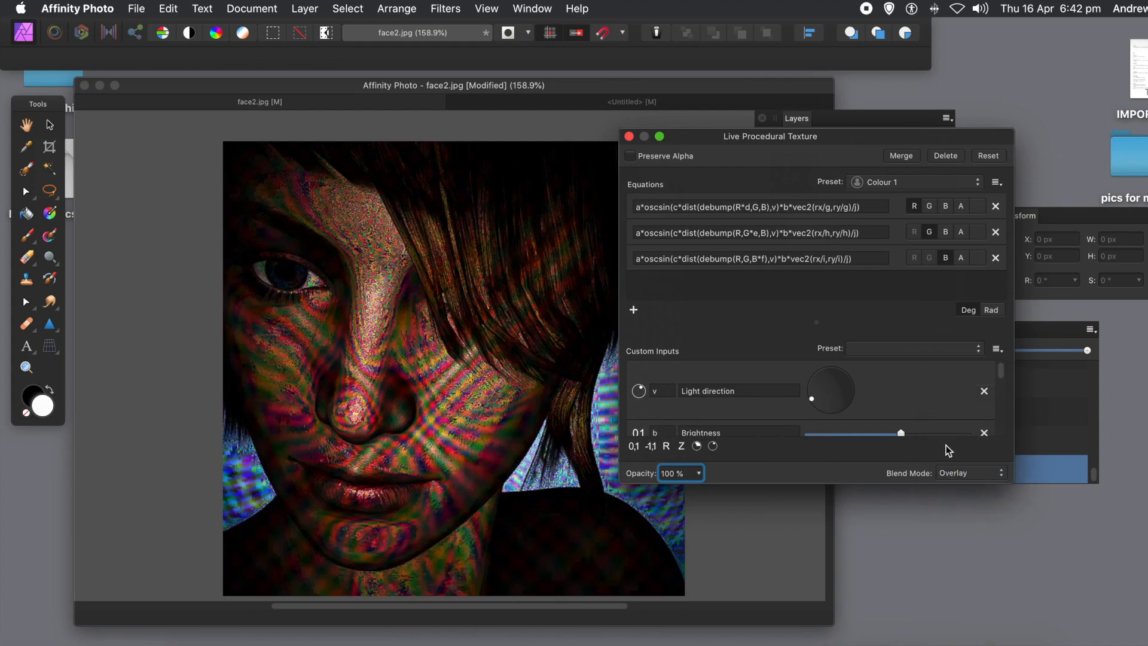
{"action": "left_click", "coordinate": [961, 471]}
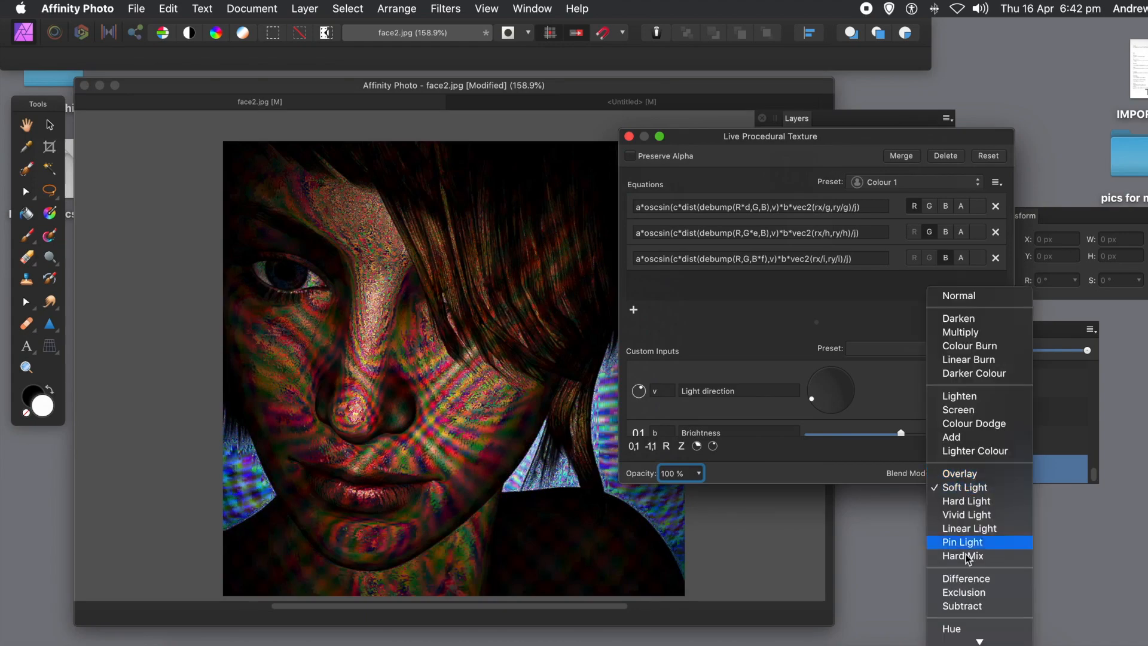
{"action": "left_click", "coordinate": [967, 580]}
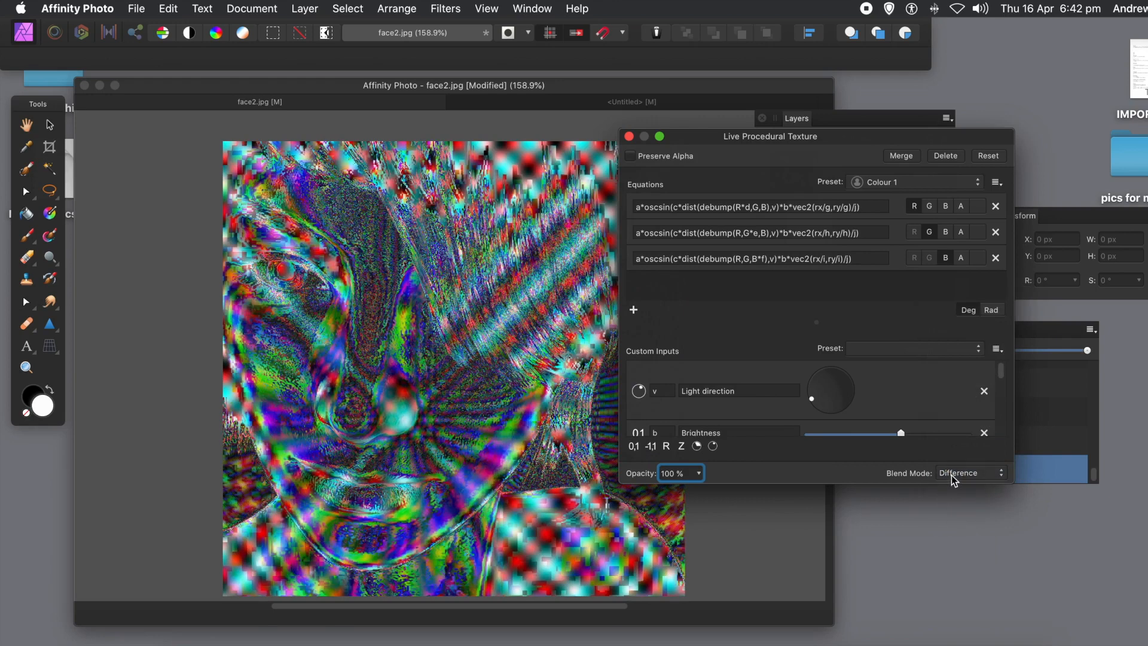
- Try the Pin Light blend mode and set the texture's blend mode to Hard Mix
{"action": "left_click", "coordinate": [951, 477]}
{"action": "left_click", "coordinate": [962, 522]}
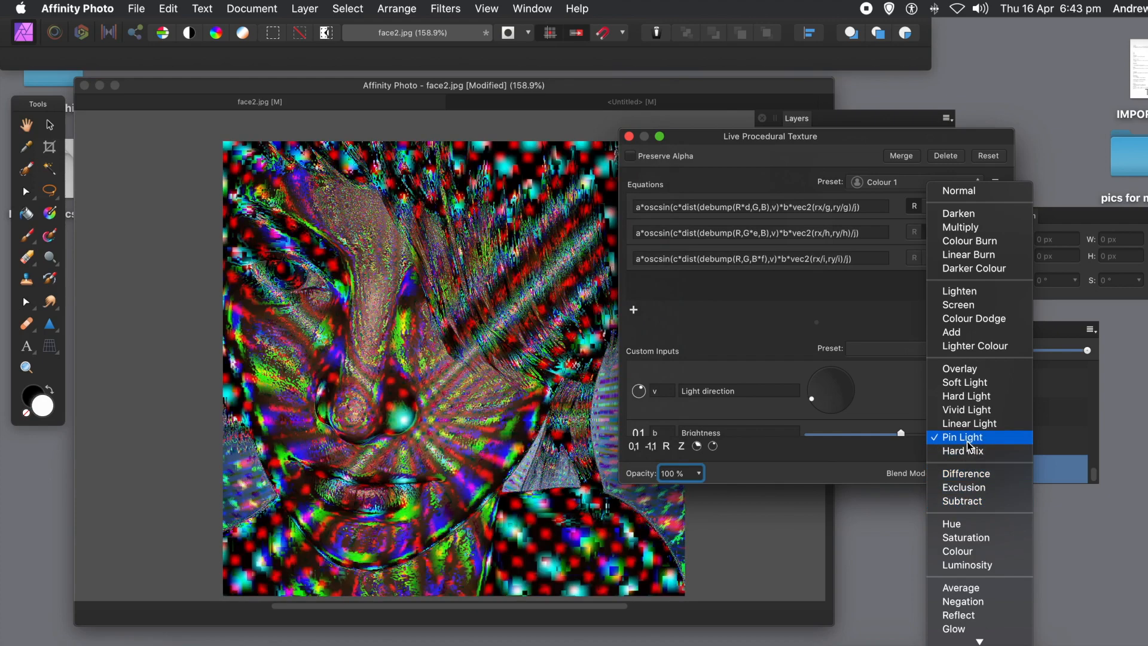
{"action": "left_click", "coordinate": [968, 456]}
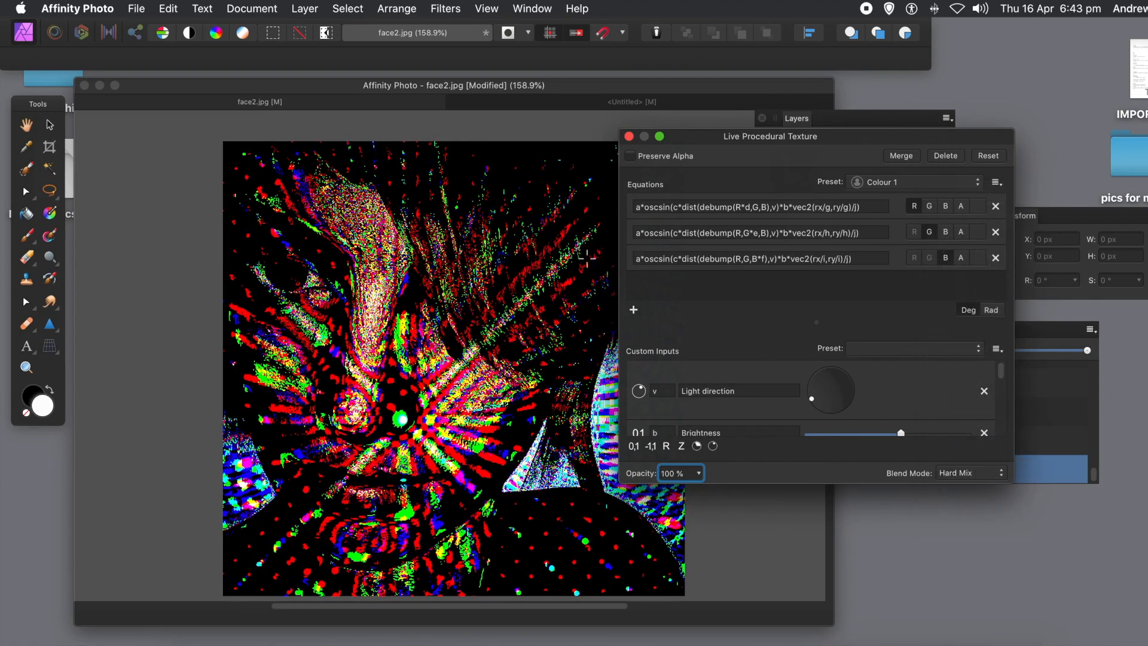
- Turn the Light direction to just above the dial's centre, raise the Brightness to about 70% of its range, and close the texture dialog
{"action": "left_click_drag", "start_coordinate": [815, 398], "coordinate": [833, 383]}
{"action": "mouse_move", "coordinate": [900, 433]}
{"action": "left_mouse_down"}
{"action": "mouse_move", "coordinate": [827, 435]}
{"action": "mouse_move", "coordinate": [919, 431]}
{"action": "left_mouse_up"}
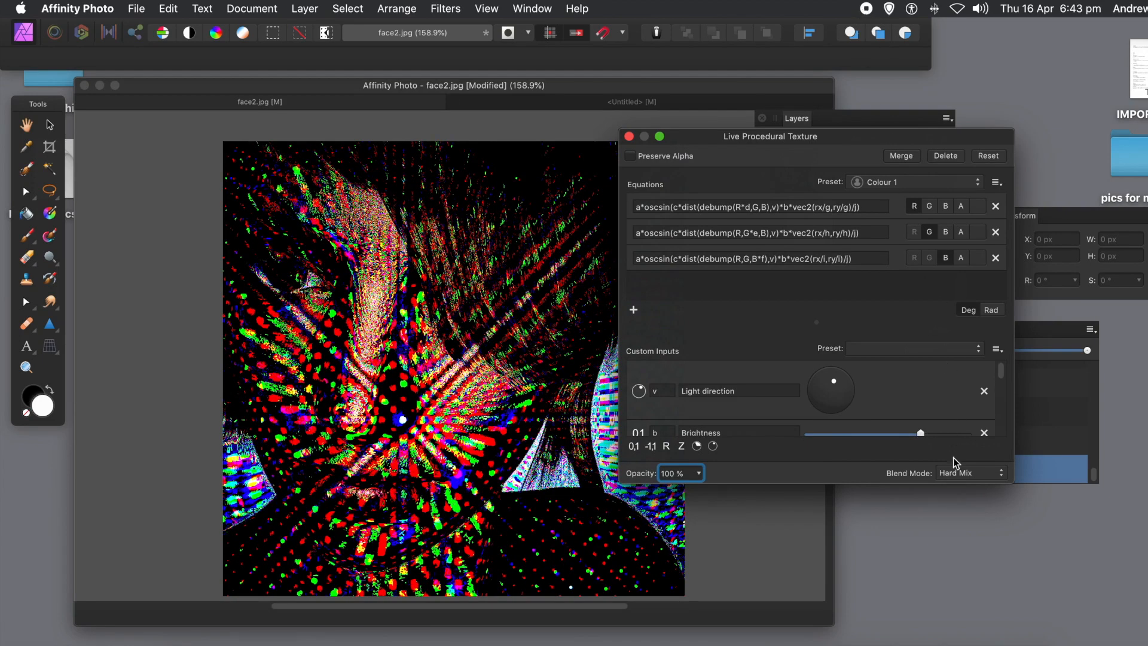
{"action": "left_click", "coordinate": [629, 137]}
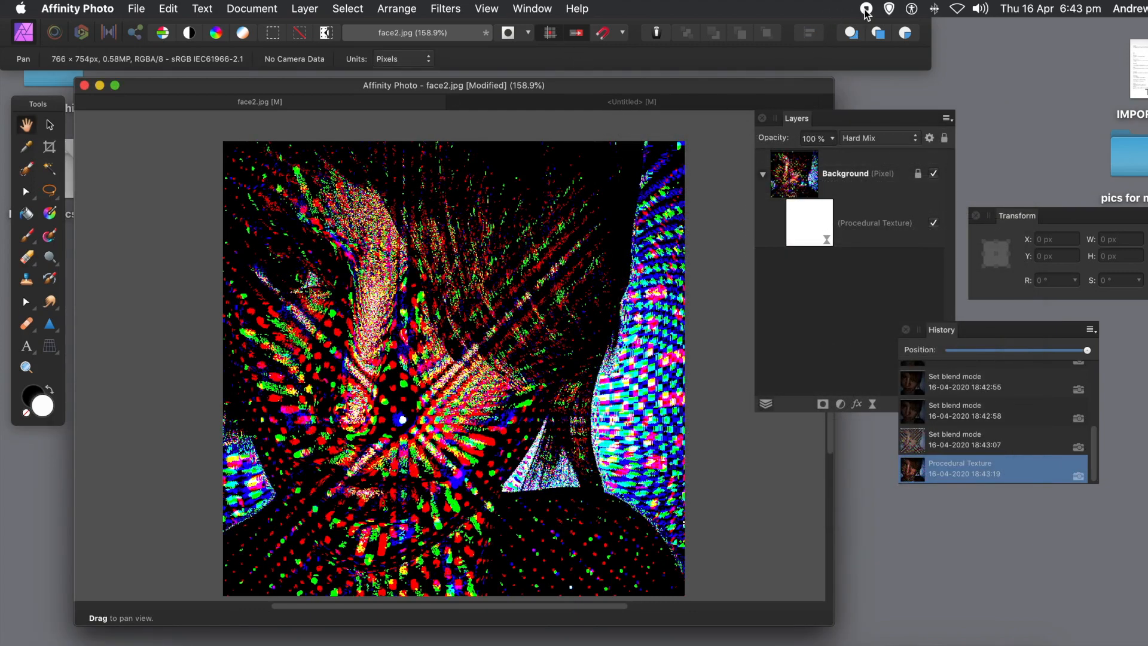